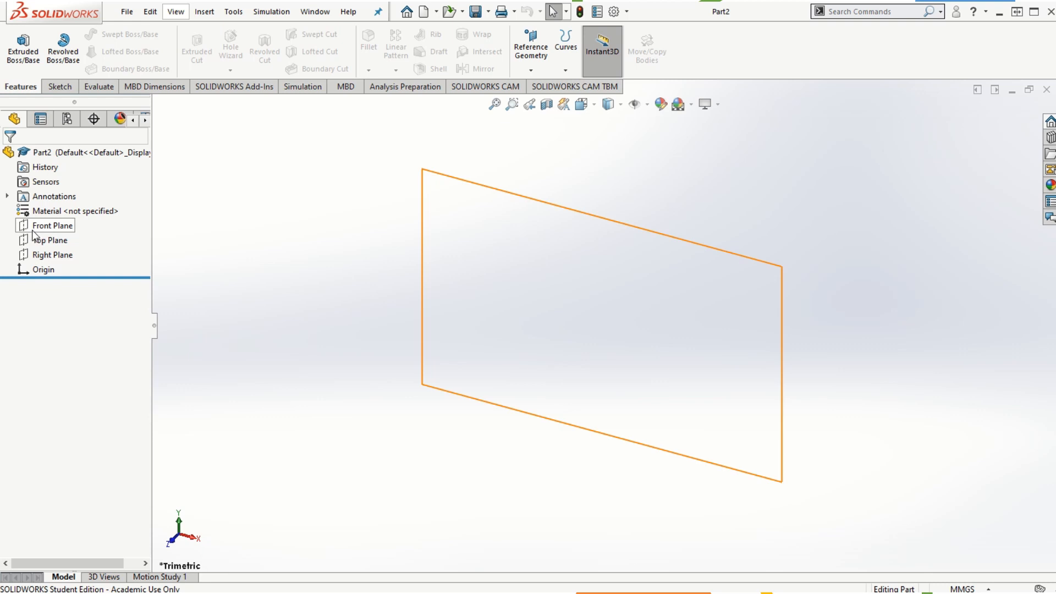
# Start a sketch on the Front Plane and enable on-screen numeric input on entity creation in the sketch options
pyautogui.click(42, 226)
pyautogui.click(44, 212)
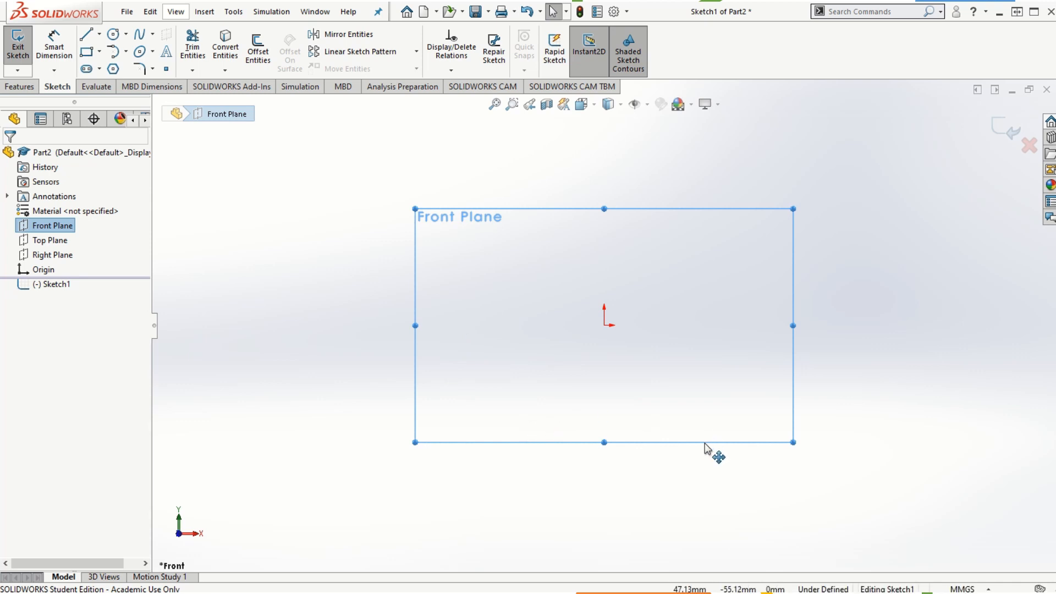
pyautogui.click(615, 13)
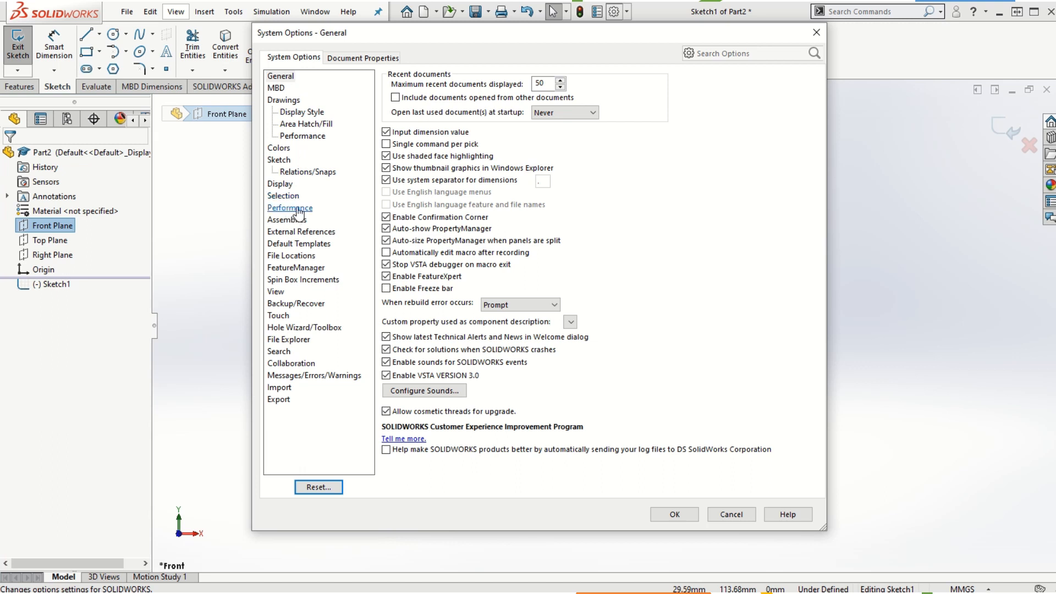
pyautogui.click(283, 164)
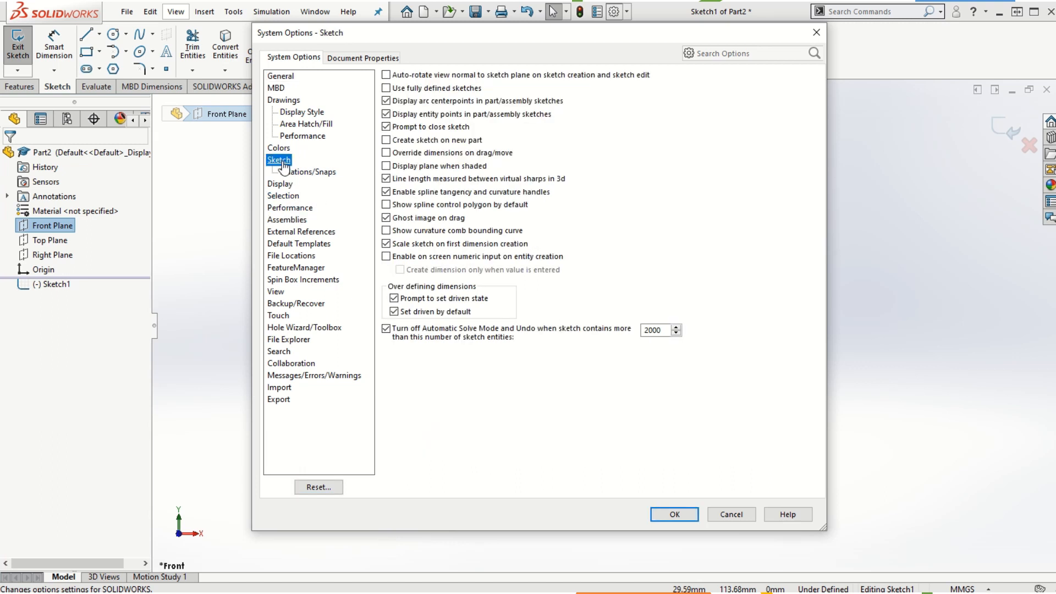
pyautogui.click(386, 258)
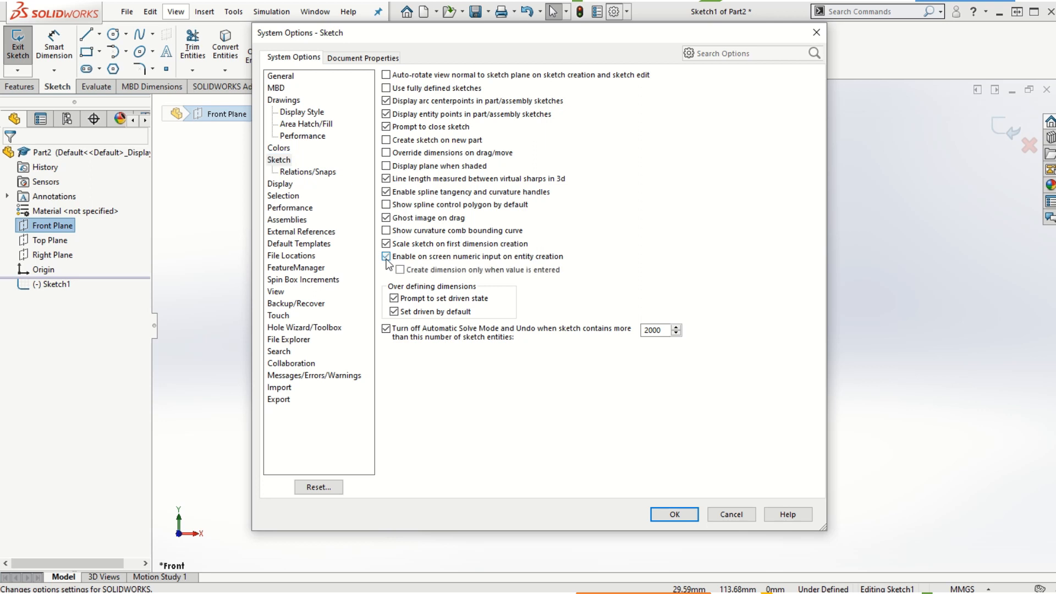
pyautogui.click(674, 514)
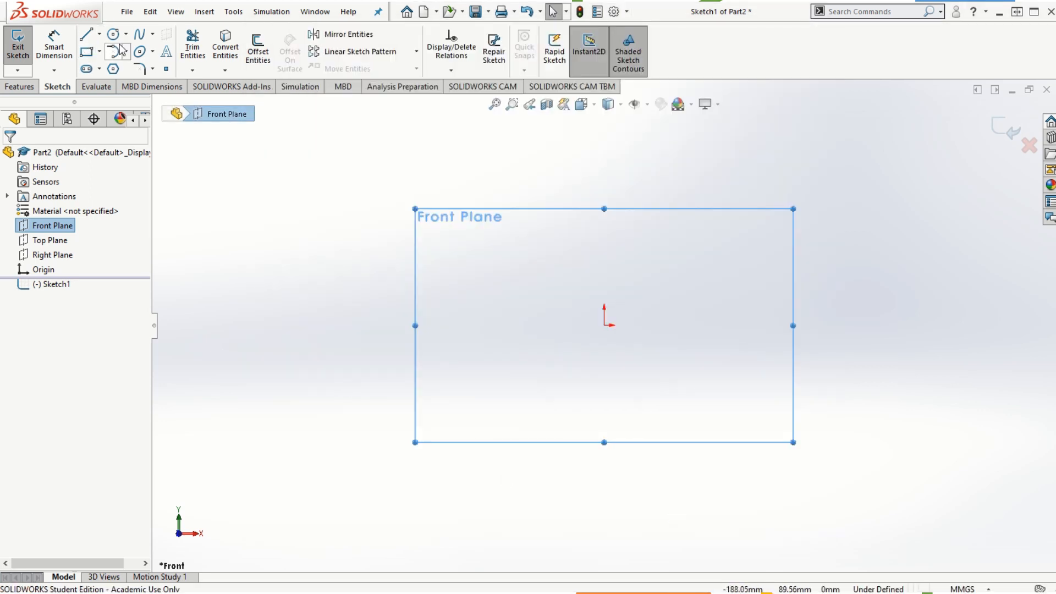
# Sketch a corner rectangle from the origin, 100 mm high and 200 mm wide
pyautogui.click(87, 52)
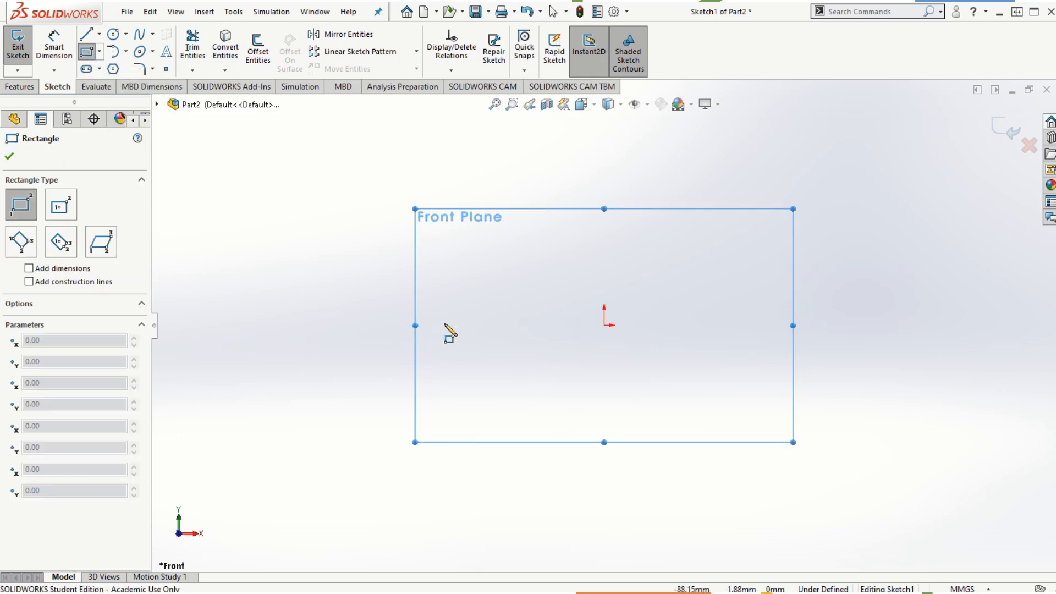
pyautogui.click(604, 325)
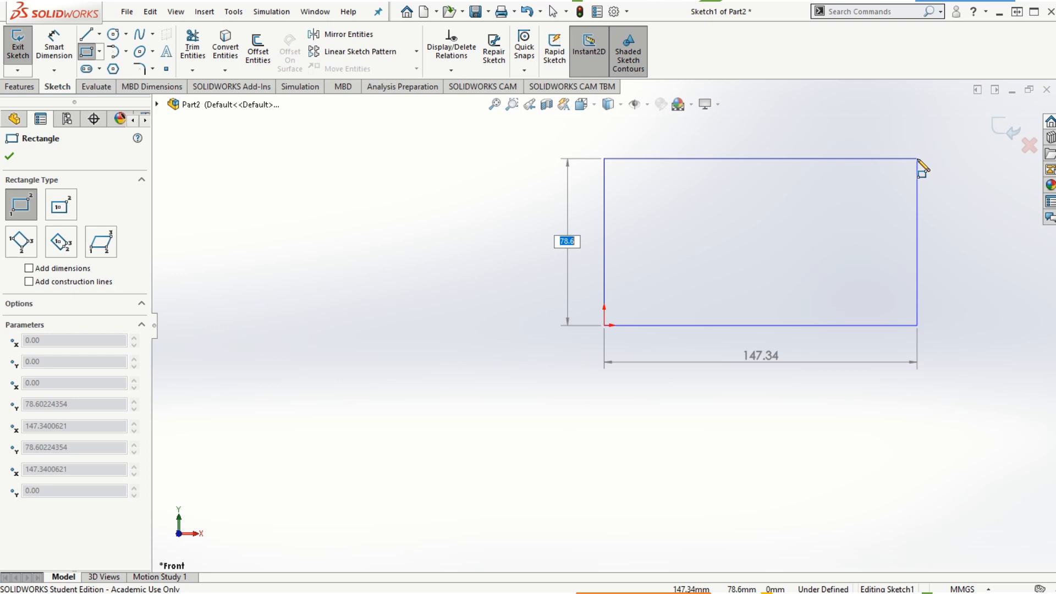
pyautogui.write('100')
pyautogui.press('Tab')
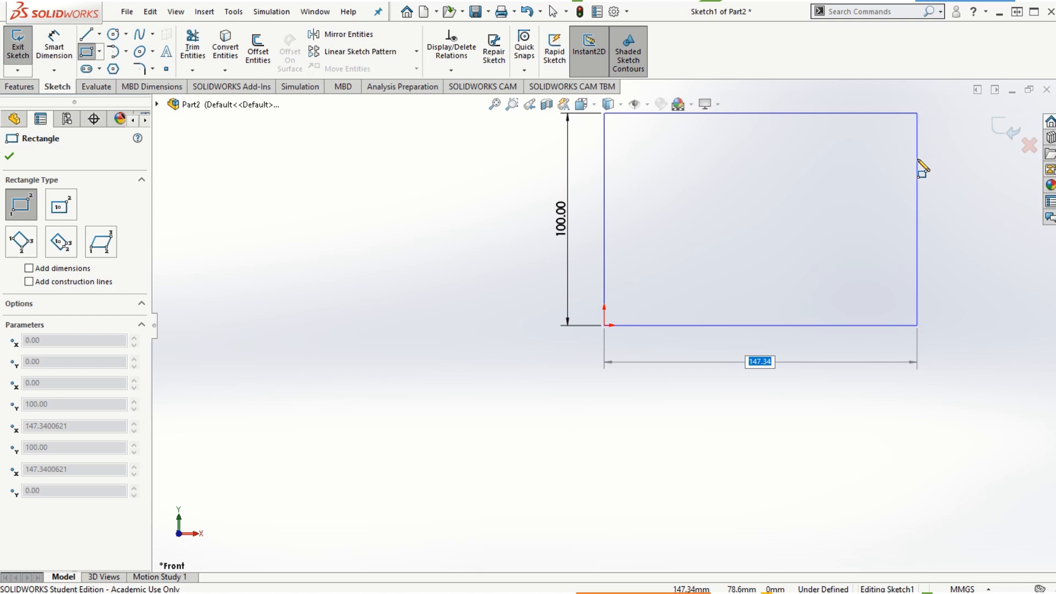
pyautogui.write('200')
pyautogui.press('Return')
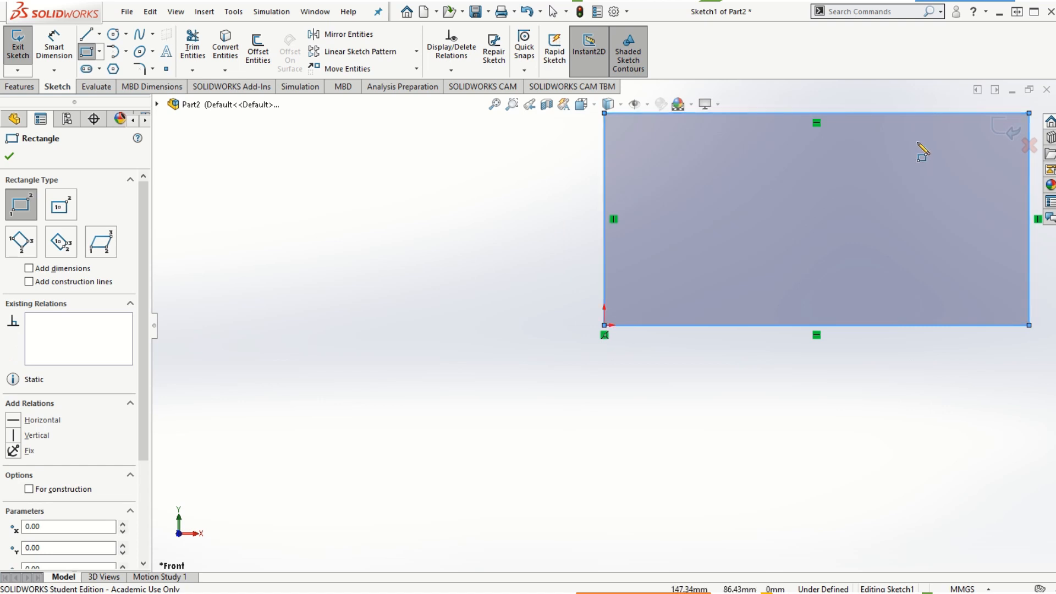
pyautogui.scroll(3, 900, 198)
pyautogui.scroll(-4, 767, 259)
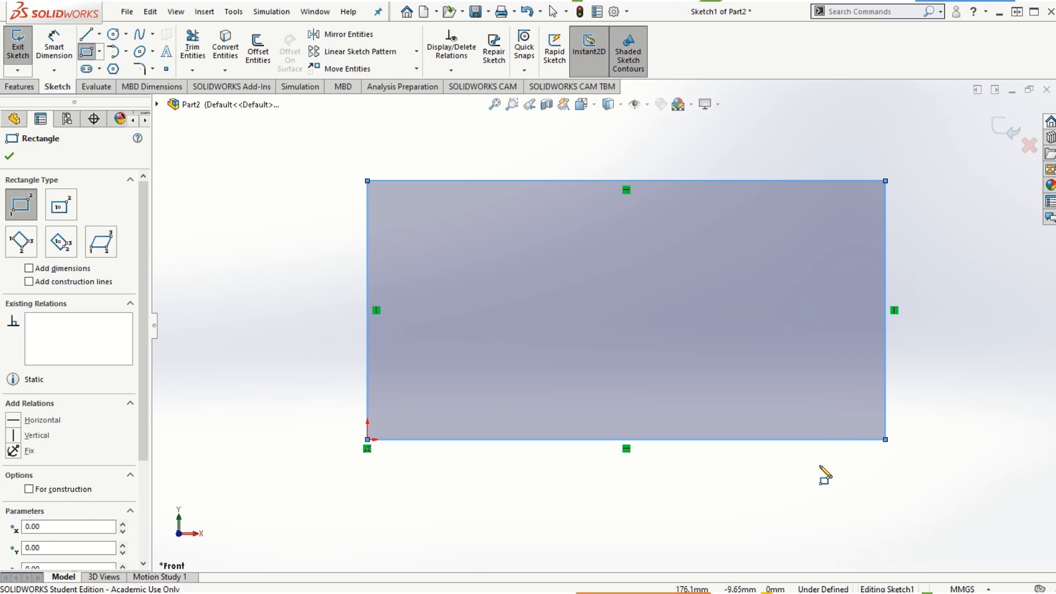
pyautogui.press('z')
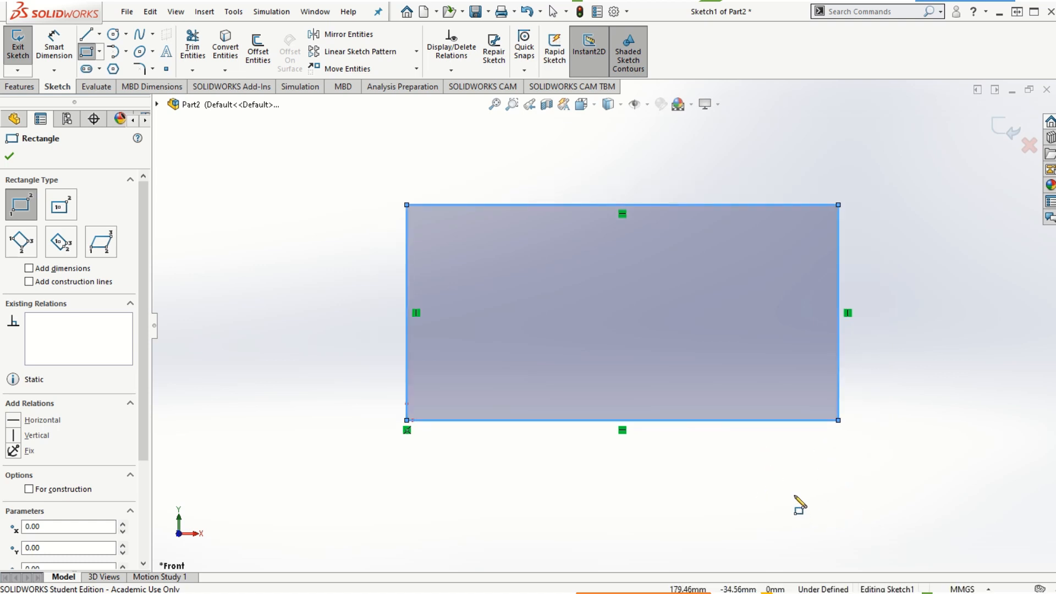
# Dimension the rectangle's vertical side at 100 mm and its bottom side at 200 mm
pyautogui.click(54, 47)
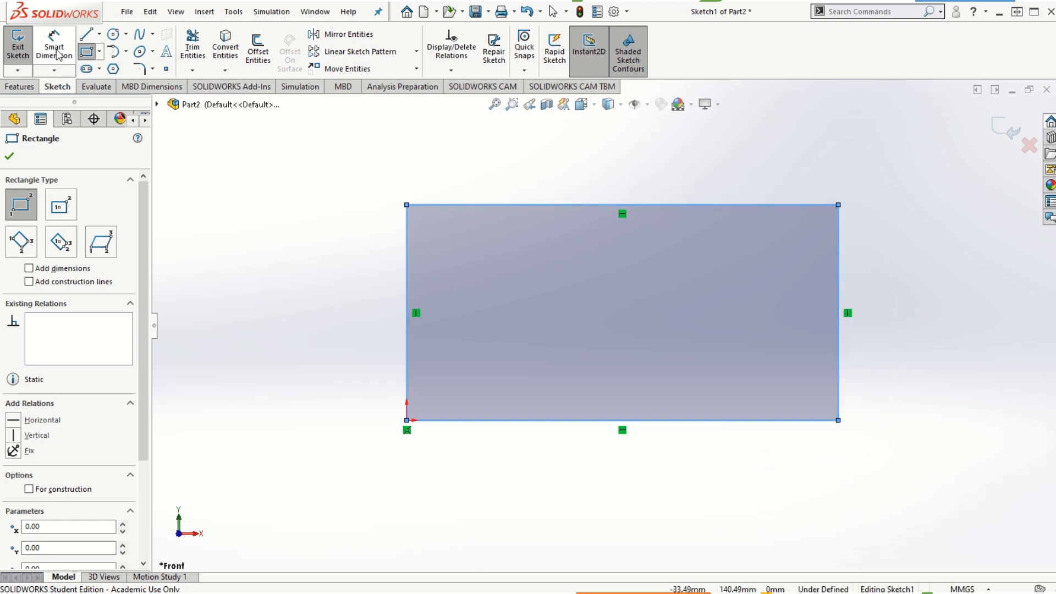
pyautogui.click(406, 301)
pyautogui.click(361, 328)
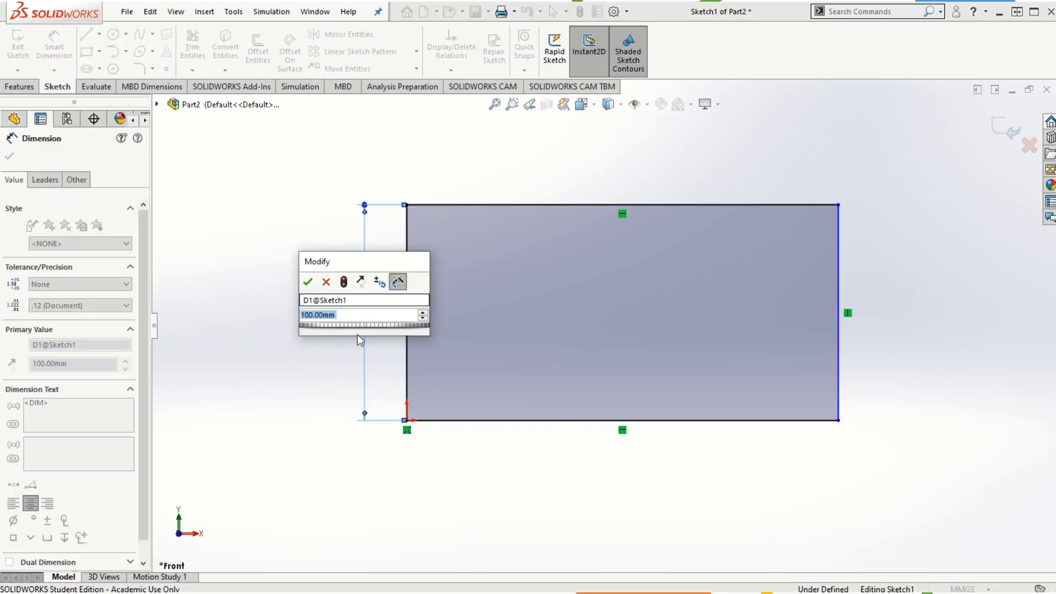
pyautogui.click(308, 282)
pyautogui.click(538, 423)
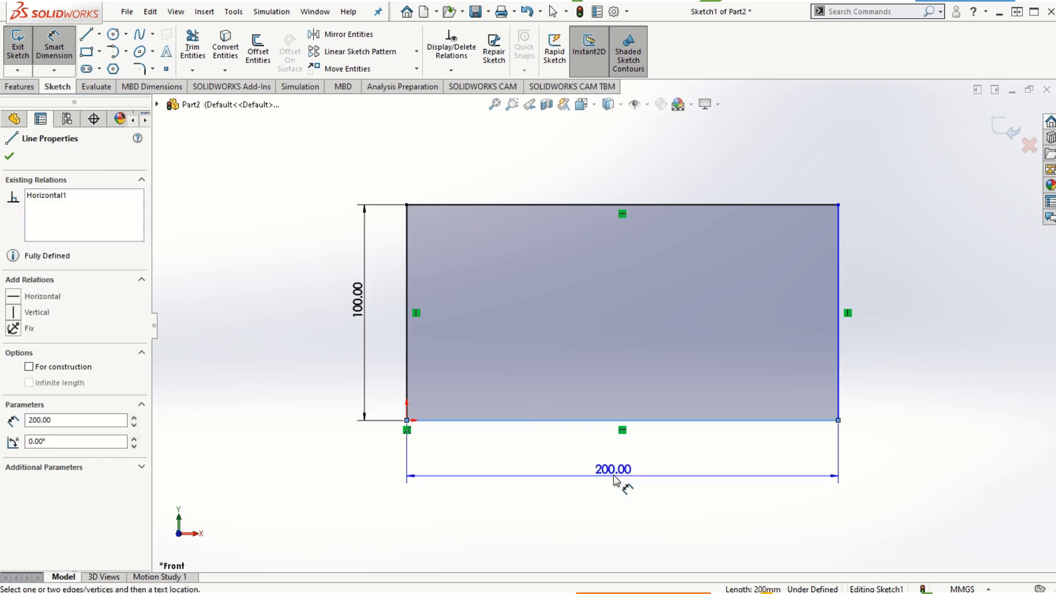
pyautogui.click(632, 464)
pyautogui.press('Return')
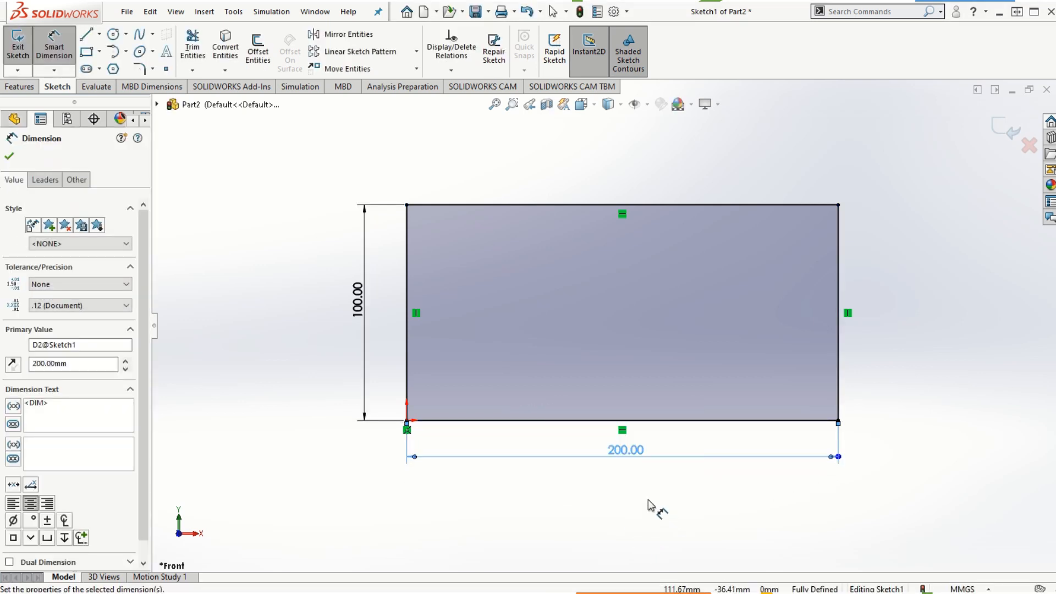
pyautogui.click(9, 156)
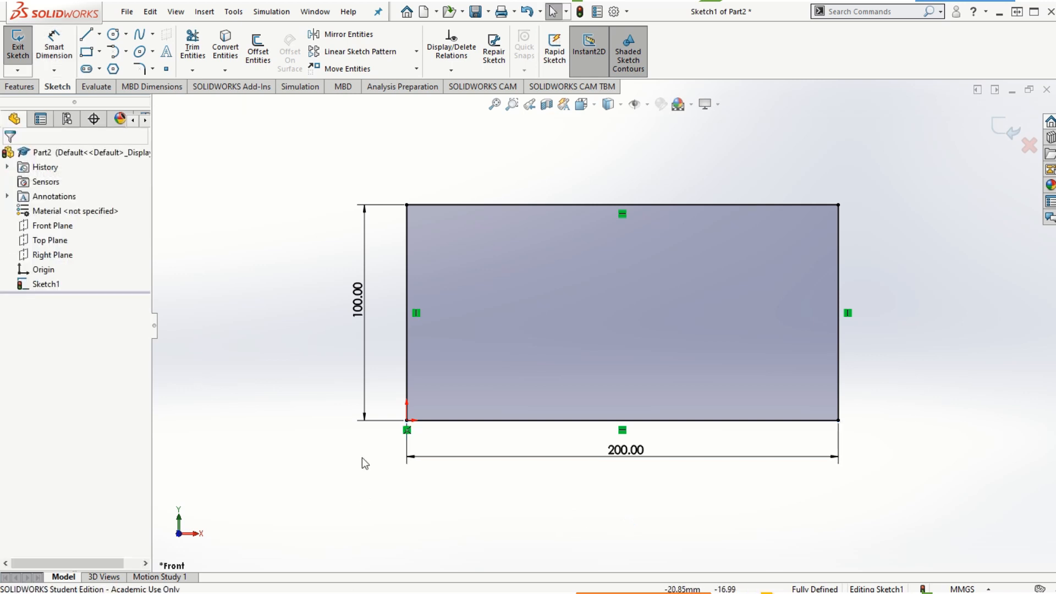
# Extrude the rectangle as a blind boss with a depth of 30 mm
pyautogui.click(20, 87)
pyautogui.click(33, 64)
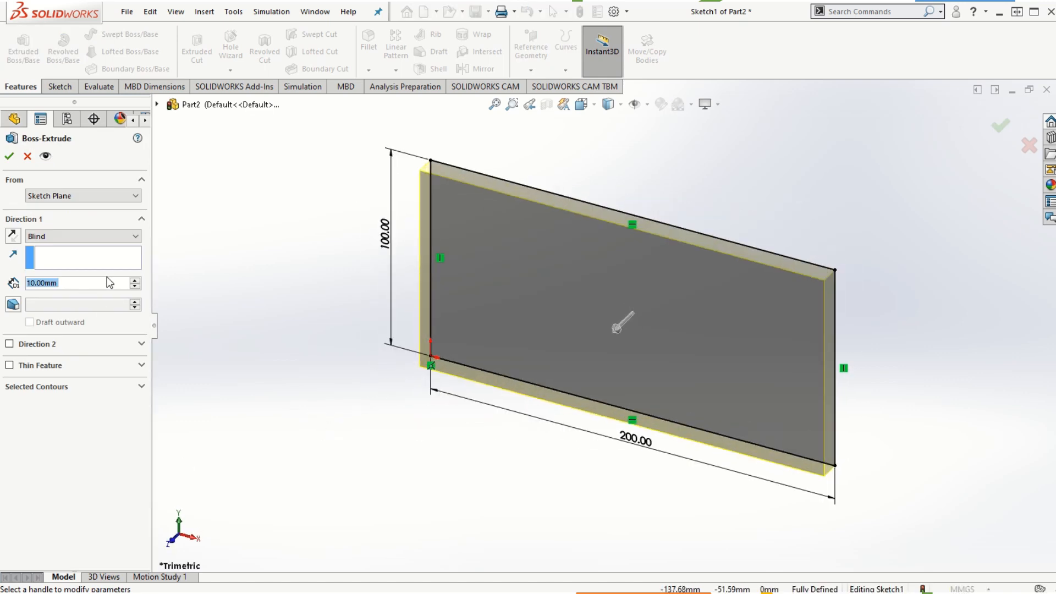
pyautogui.click(135, 281)
pyautogui.click(135, 280)
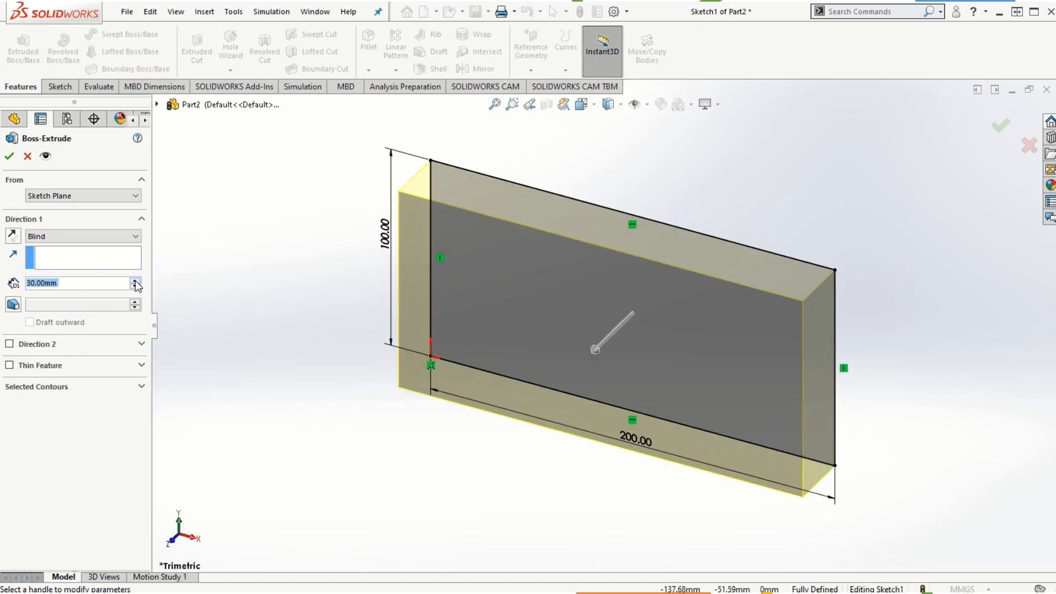
pyautogui.click(10, 157)
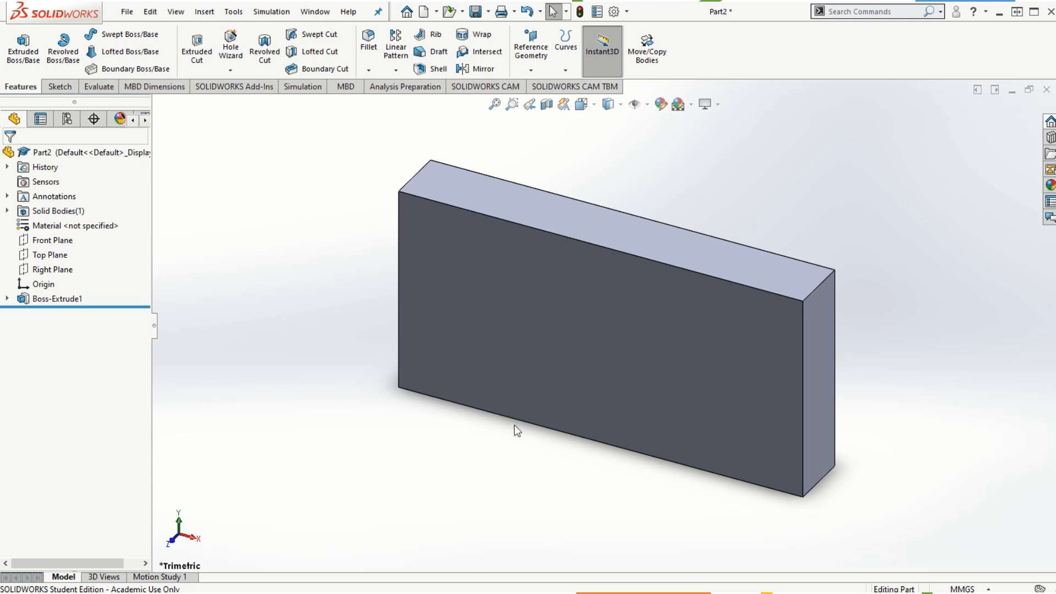
pyautogui.click(533, 297)
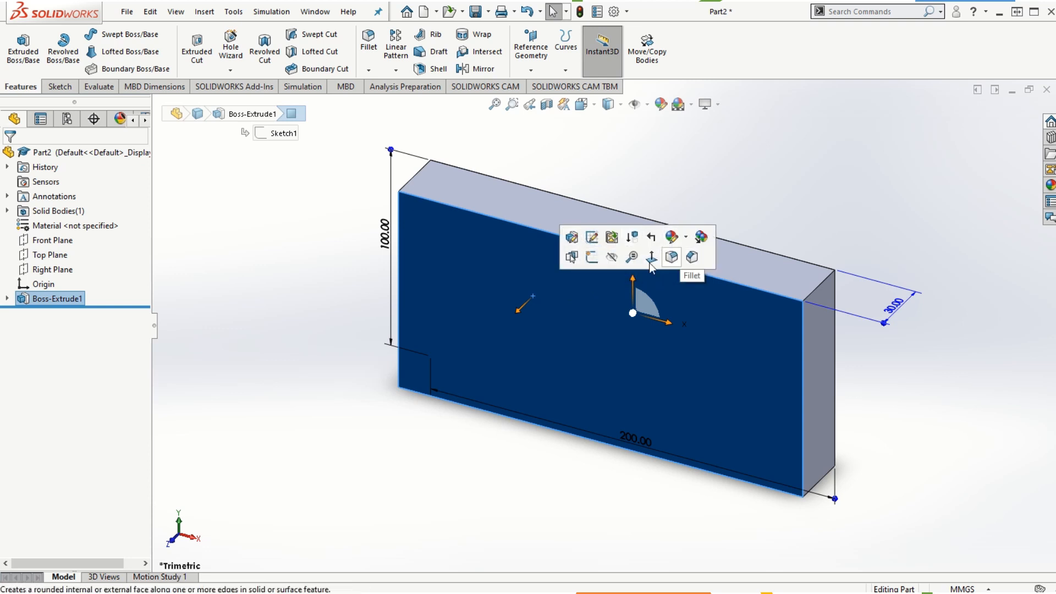
pyautogui.click(593, 257)
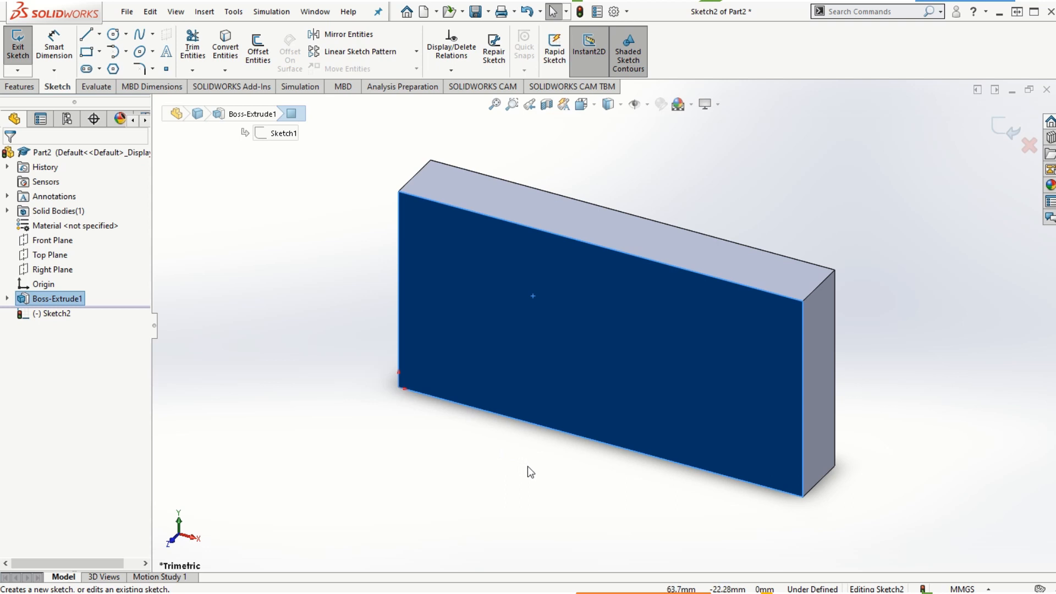
pyautogui.click(1029, 146)
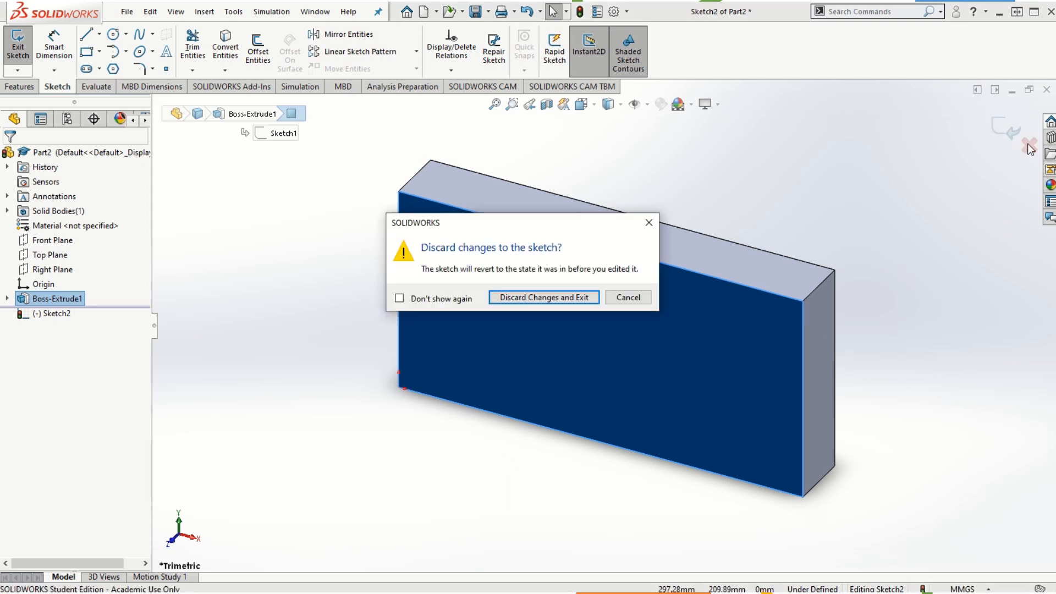
pyautogui.click(559, 297)
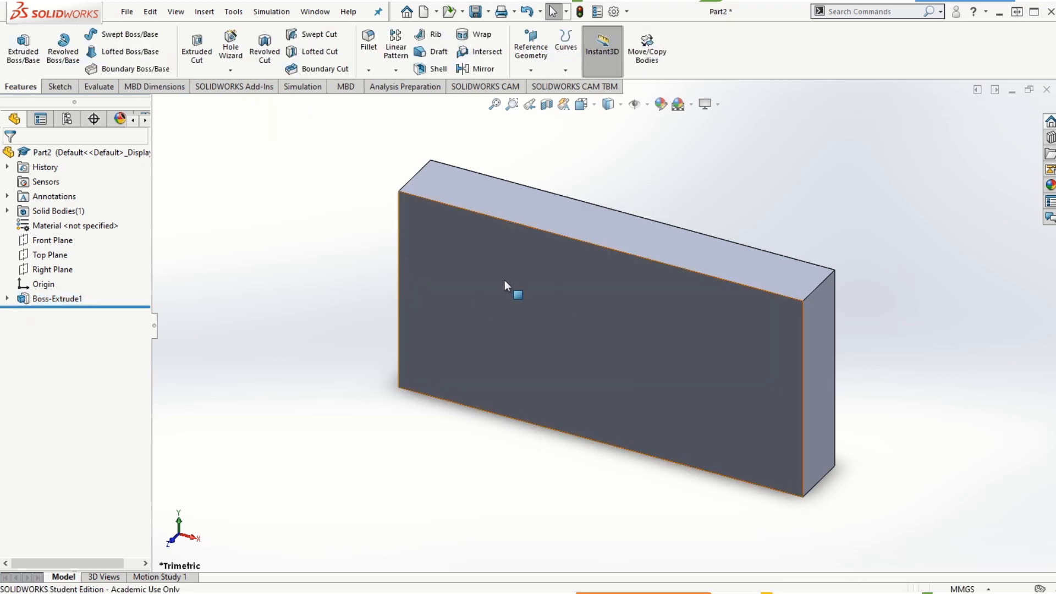
# View the block normal to its large front face, from the back, and in isometric orientation
pyautogui.click(522, 281)
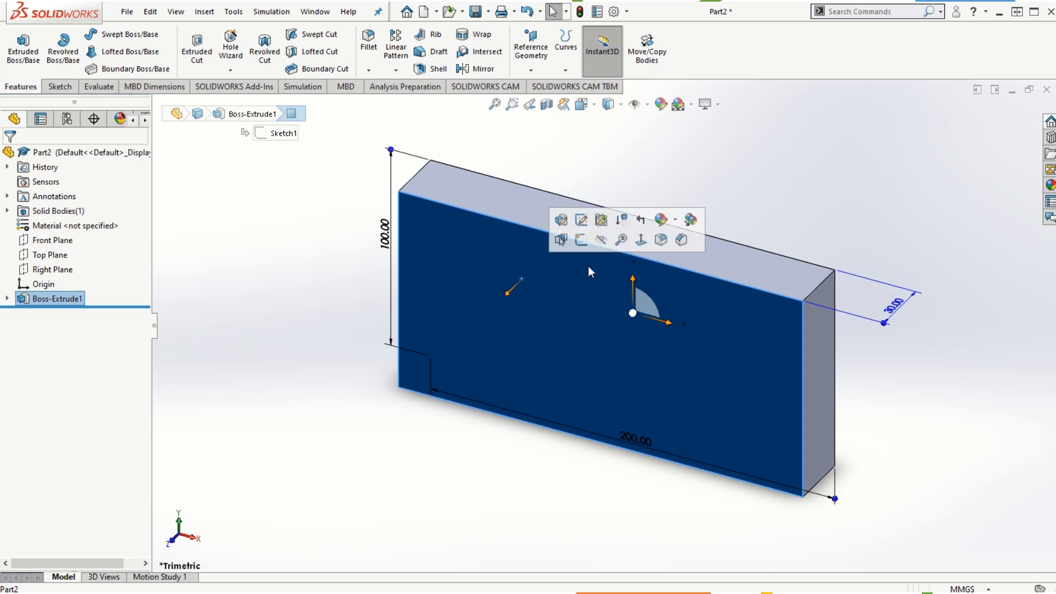
pyautogui.click(641, 240)
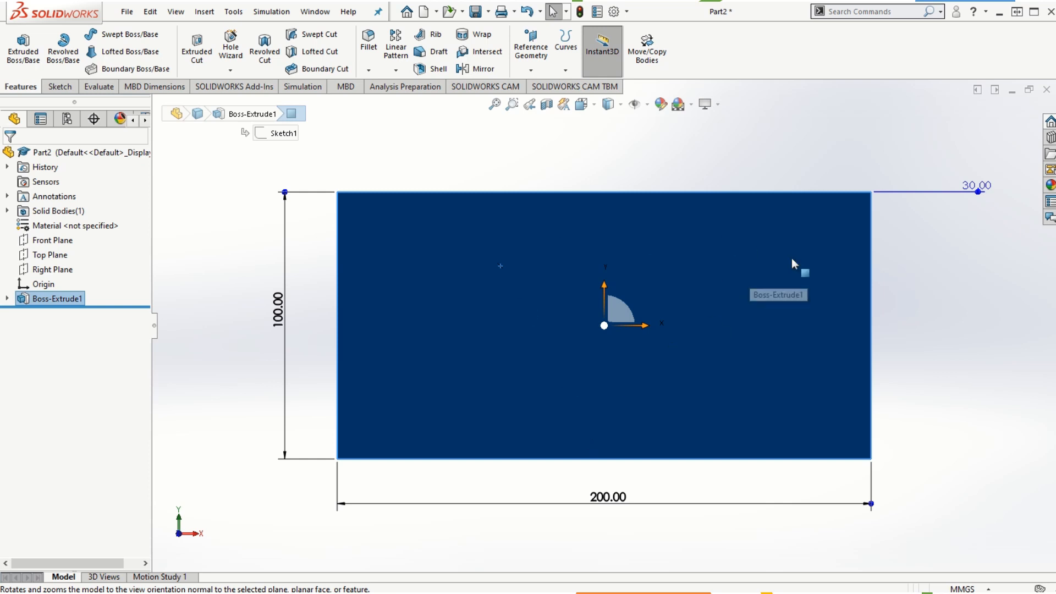
pyautogui.click(950, 338)
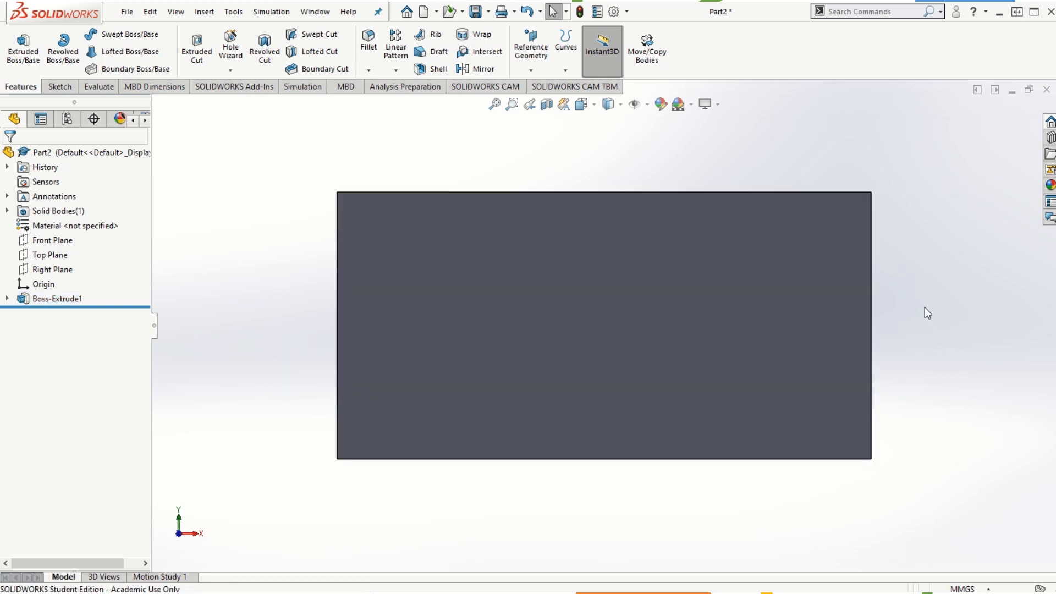
pyautogui.hotkey('ctrl', '2')
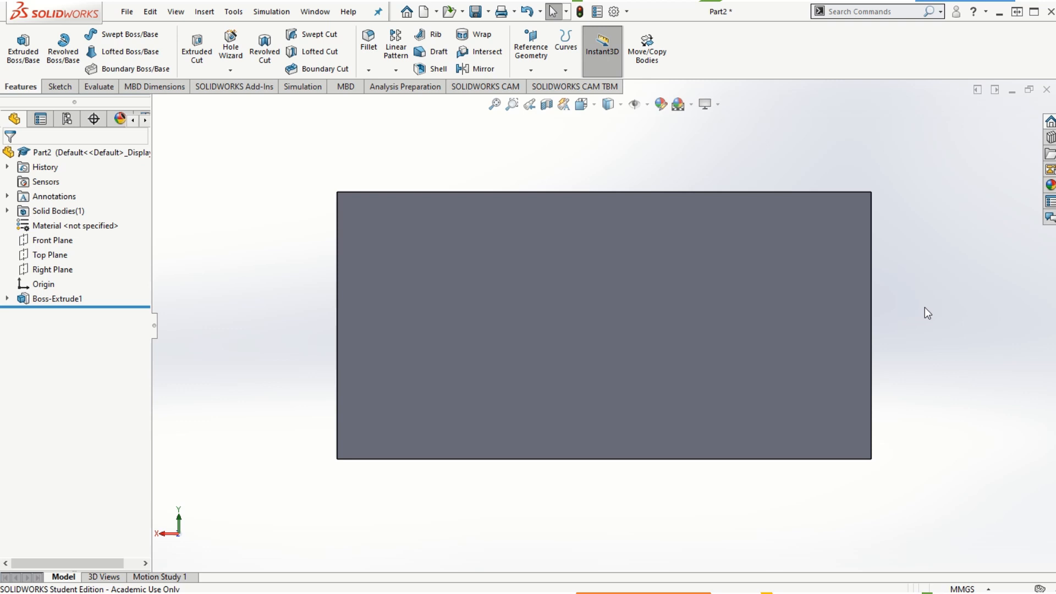
pyautogui.hotkey('ctrl', '7')
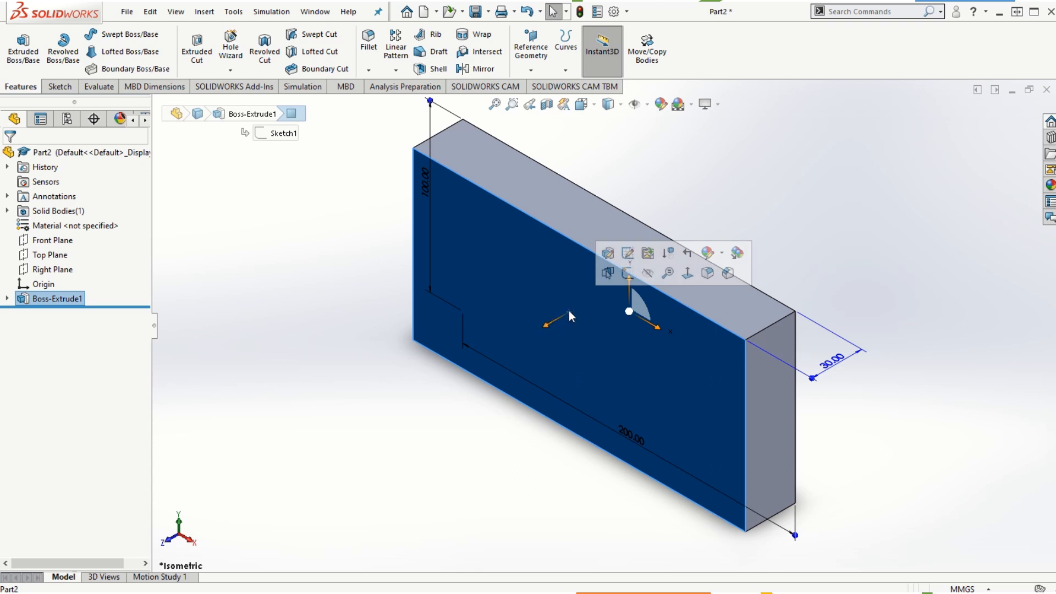
# Inspect the block's extrusion settings and its base sketch without editing either
pyautogui.click(607, 253)
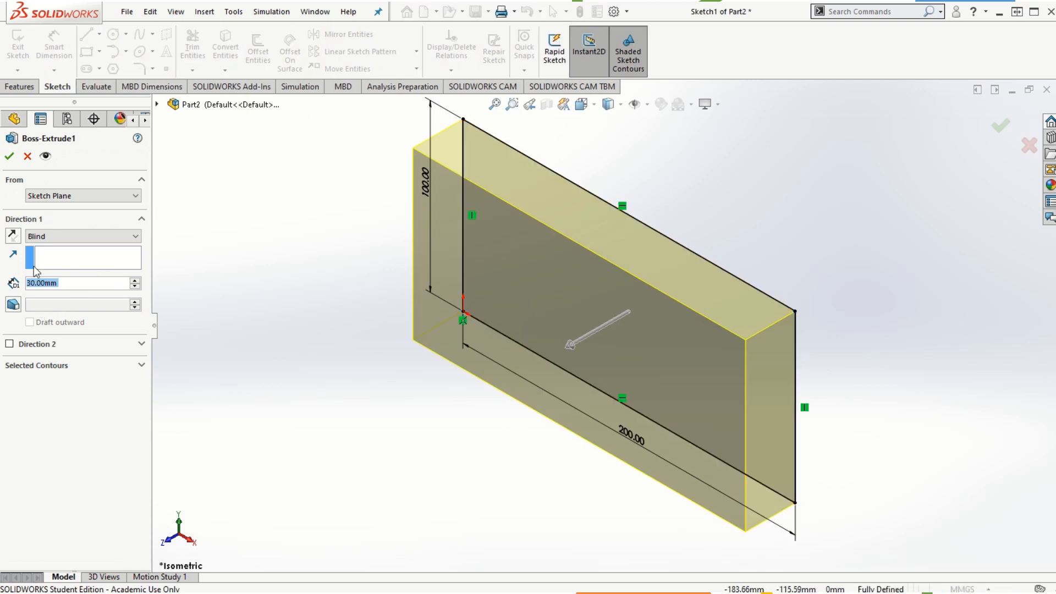
pyautogui.click(9, 156)
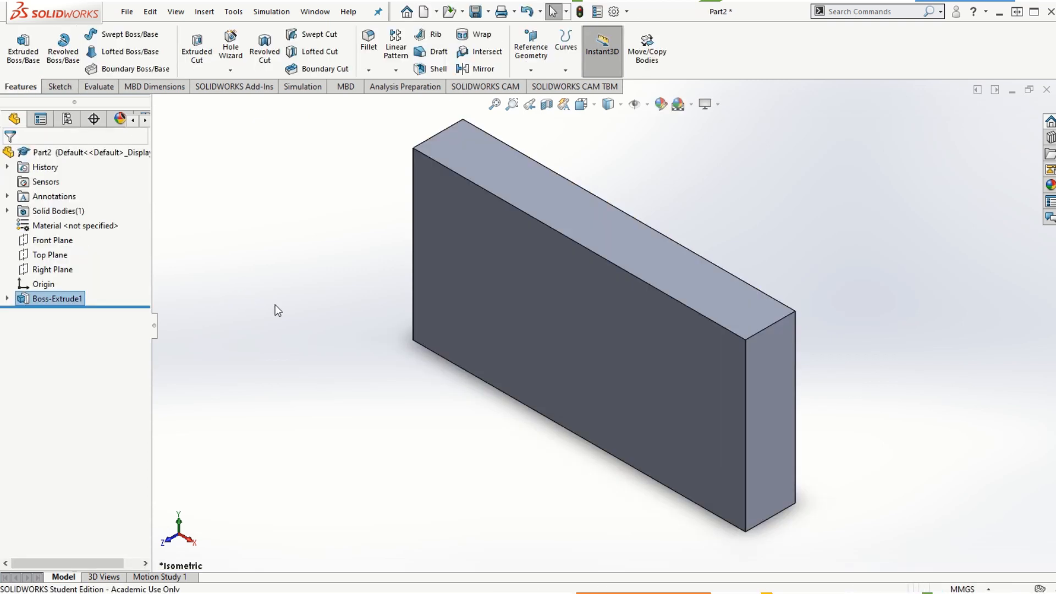
pyautogui.click(629, 311)
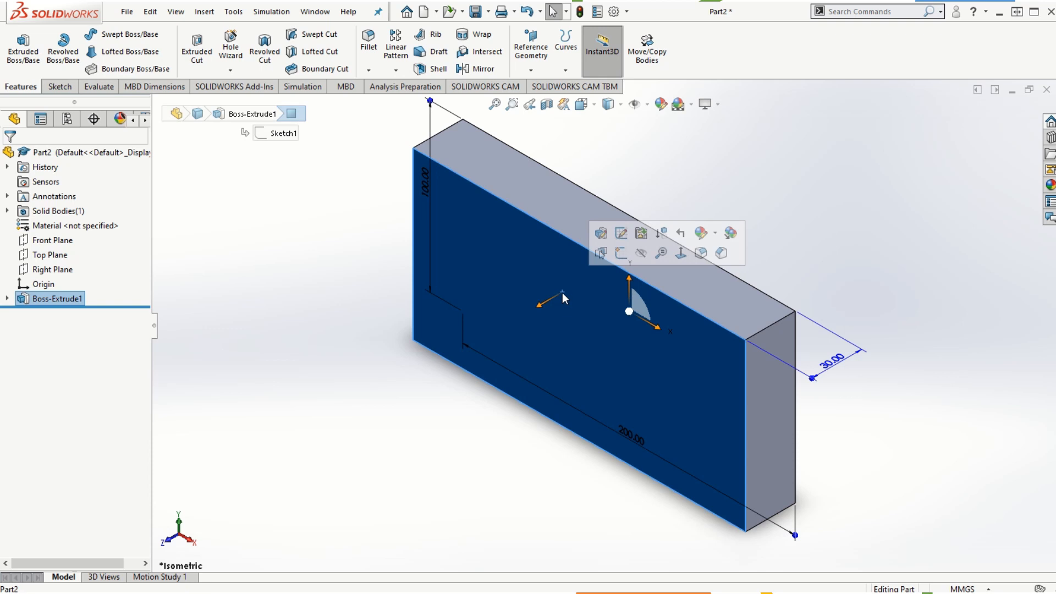
pyautogui.click(621, 234)
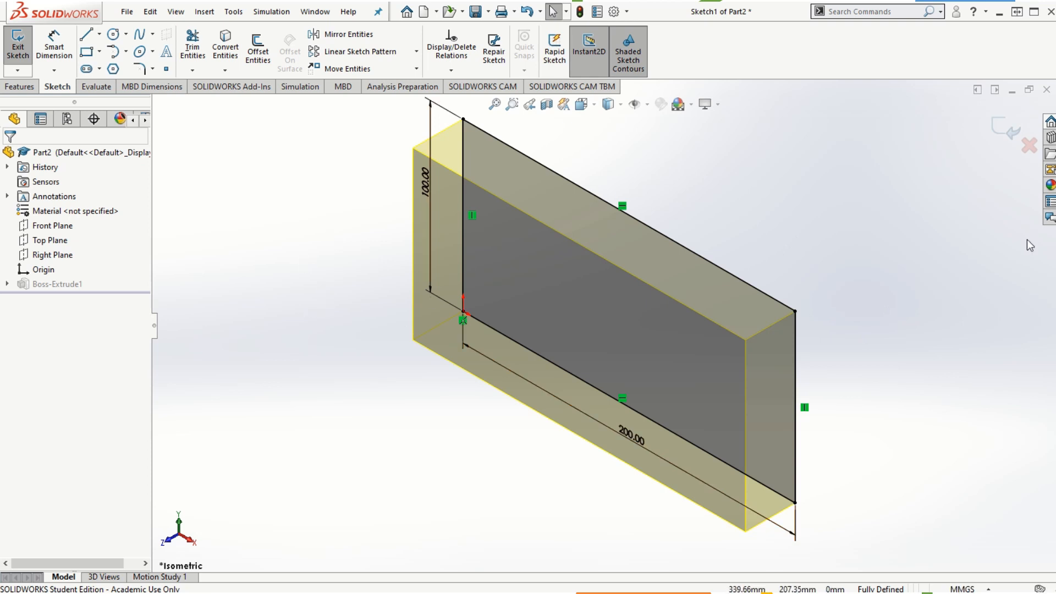
pyautogui.click(1029, 147)
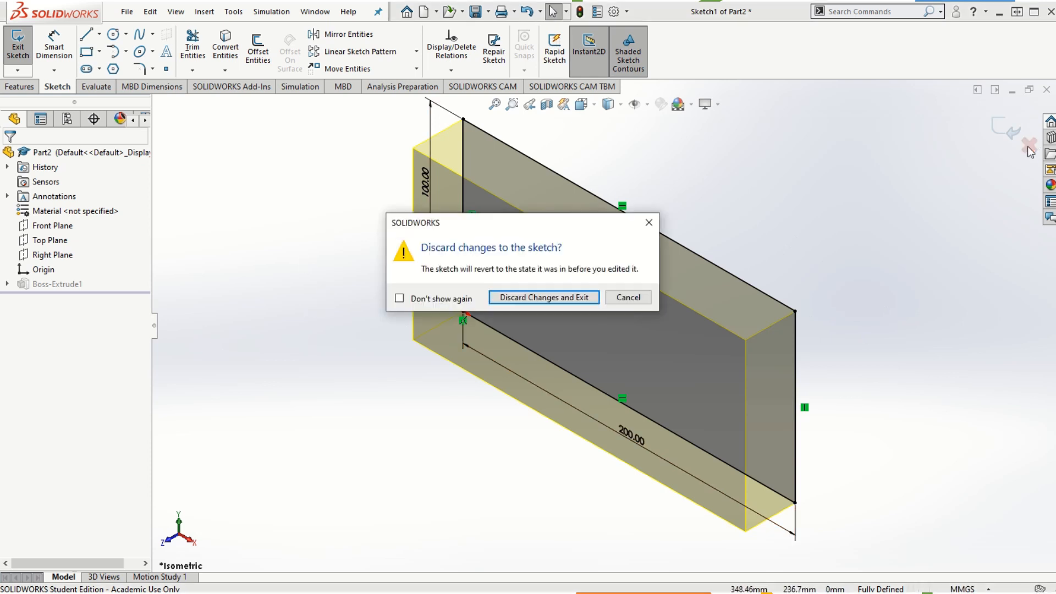
pyautogui.click(569, 298)
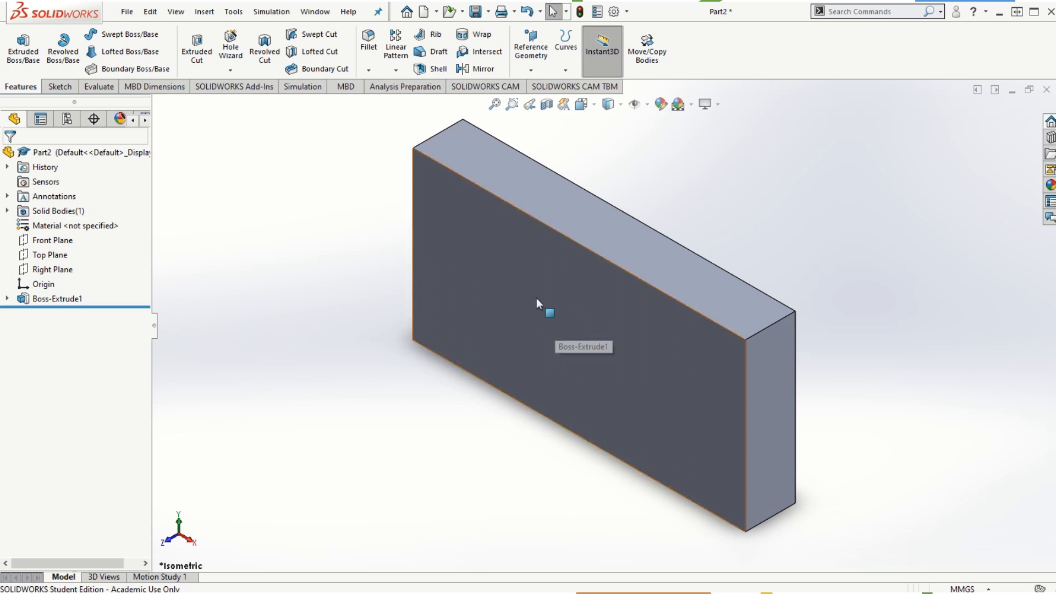
# Sketch a corner rectangle on the block's large front face, from its upper-left corner to the right edge, 200 mm wide and 20 mm high
pyautogui.click(584, 305)
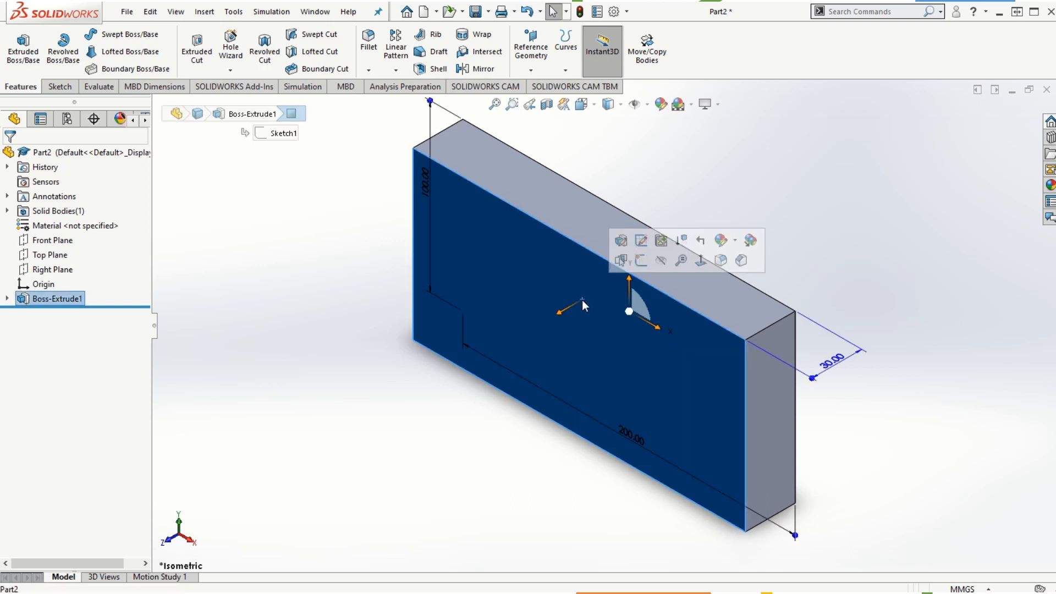
pyautogui.click(702, 264)
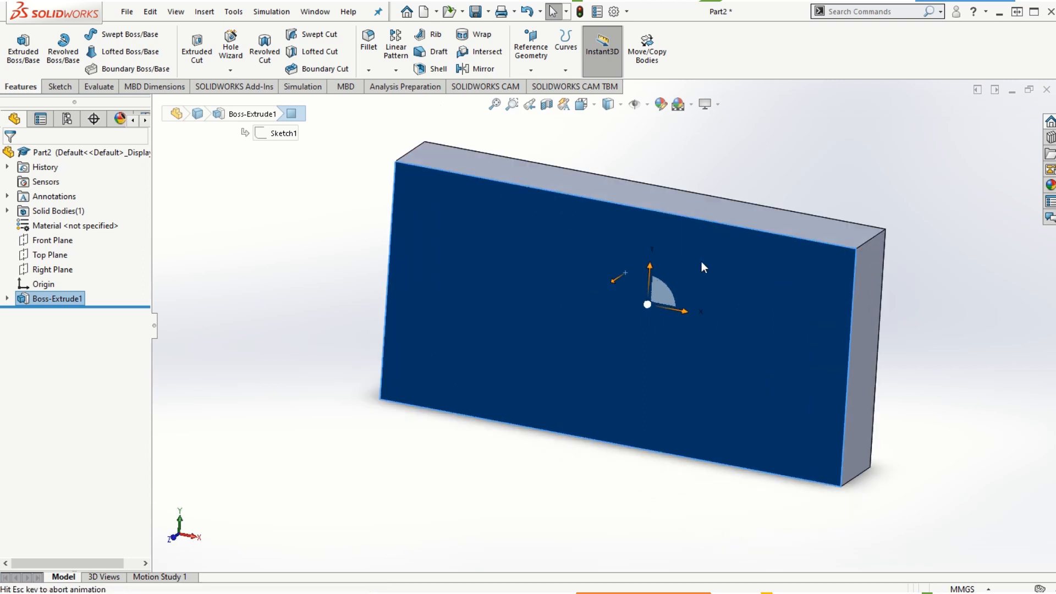
pyautogui.click(60, 87)
pyautogui.click(88, 55)
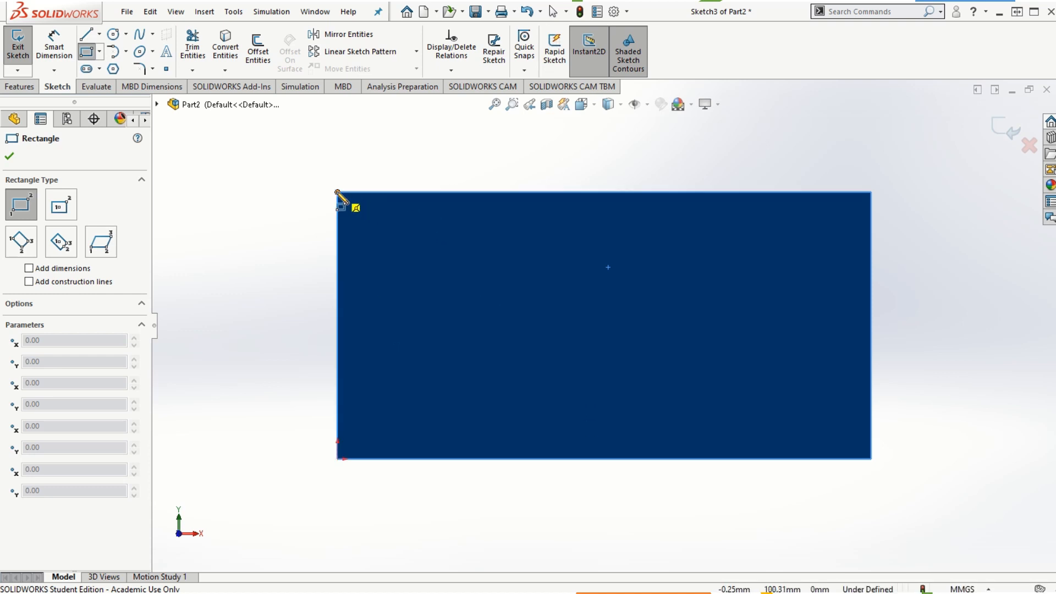
pyautogui.click(338, 192)
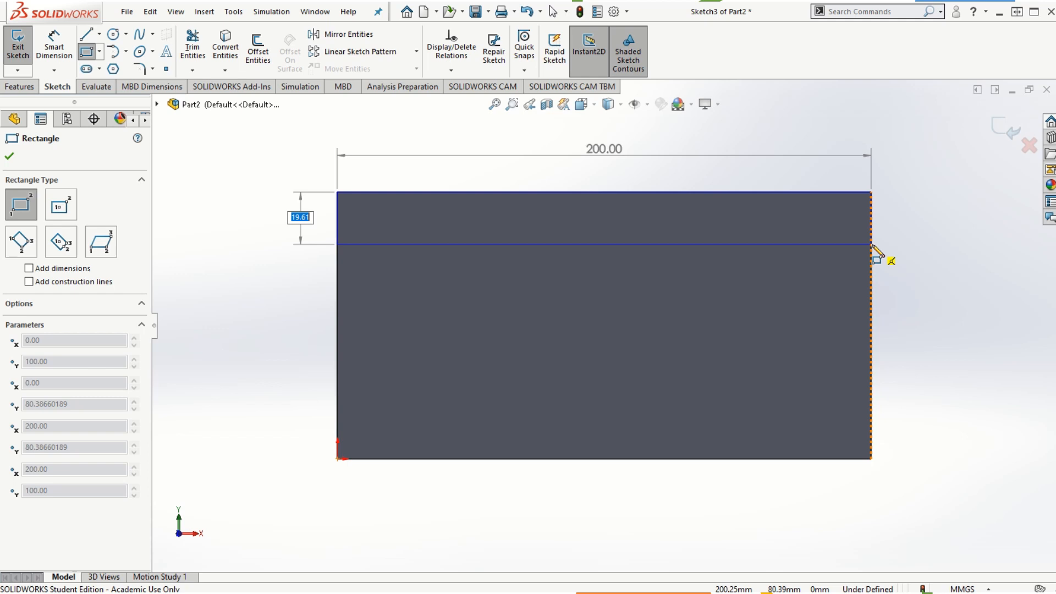
pyautogui.write('20')
pyautogui.press('Tab')
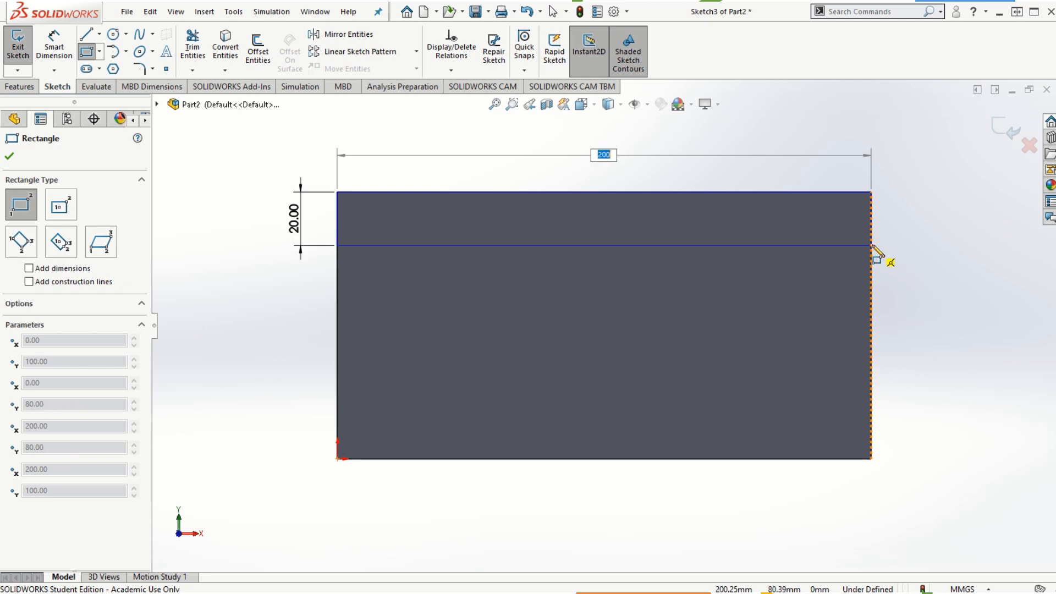
pyautogui.press('Return')
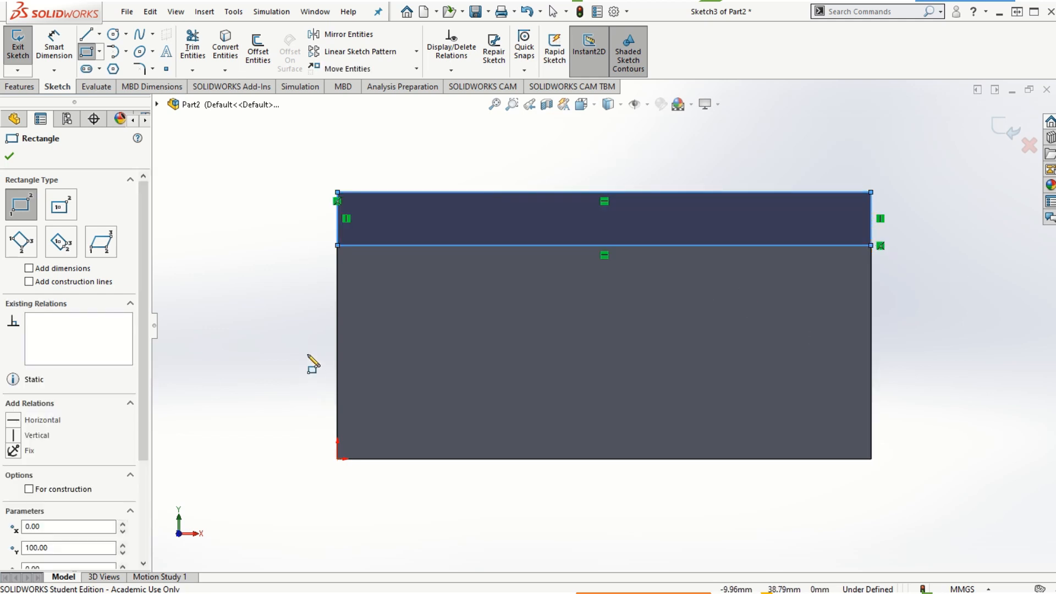
pyautogui.press('Escape')
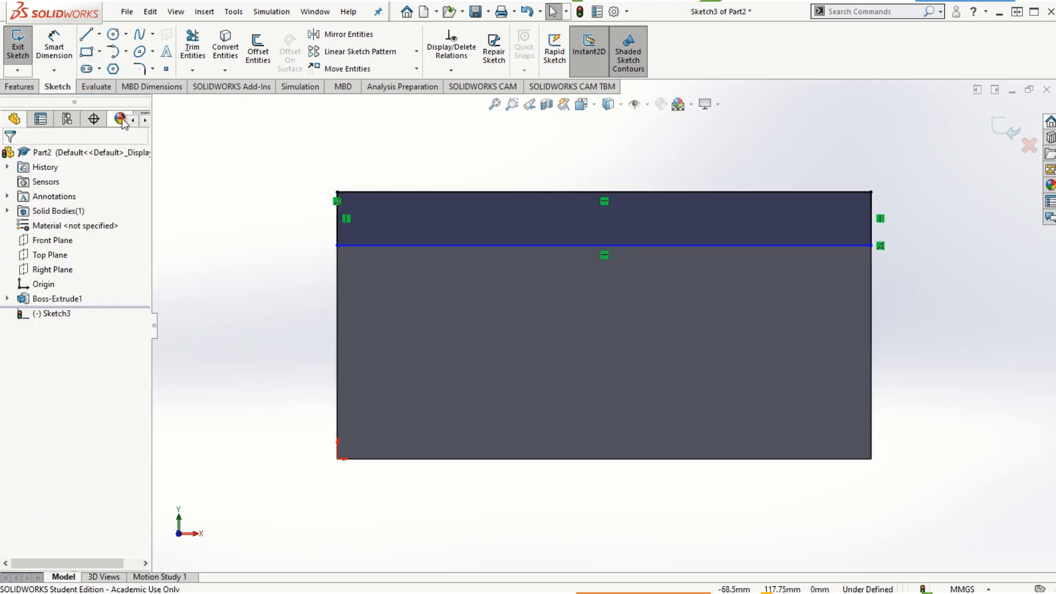
# Dimension the strip rectangle's left vertical side at 20 mm
pyautogui.click(55, 50)
pyautogui.click(338, 228)
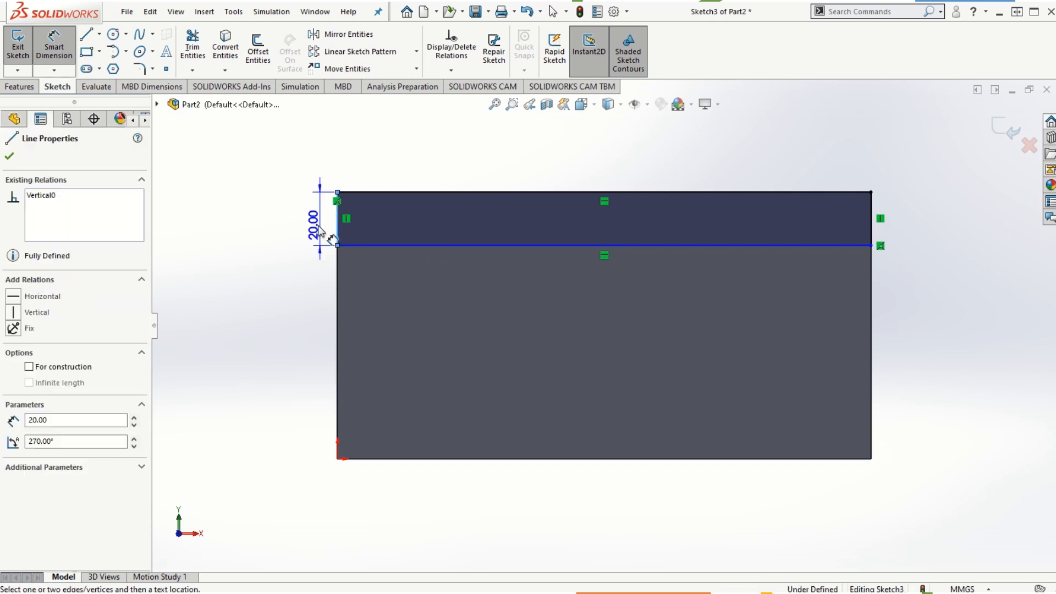
pyautogui.click(311, 227)
pyautogui.press('Return')
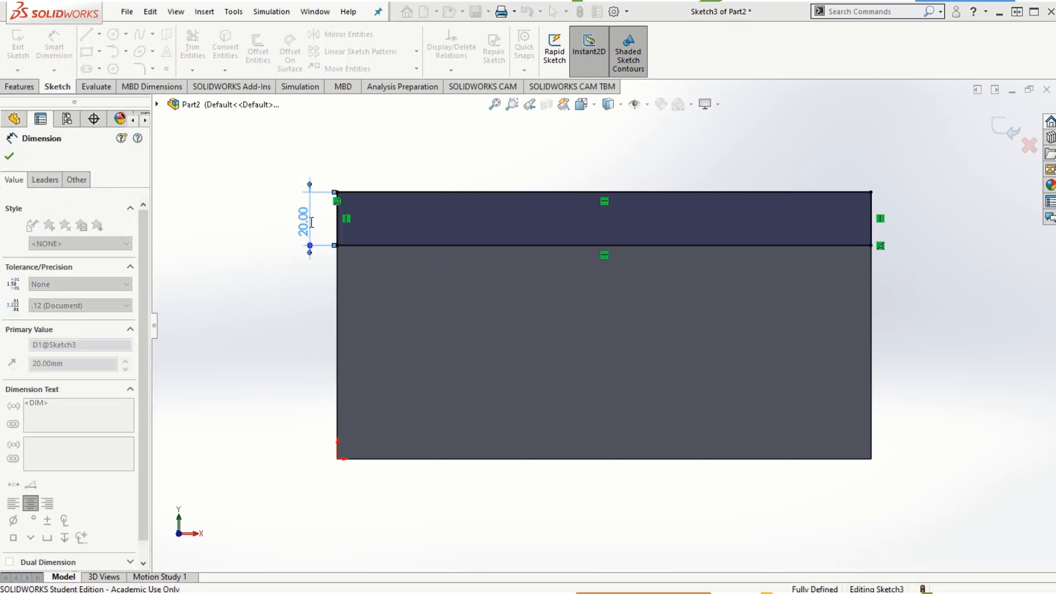
pyautogui.press('Escape')
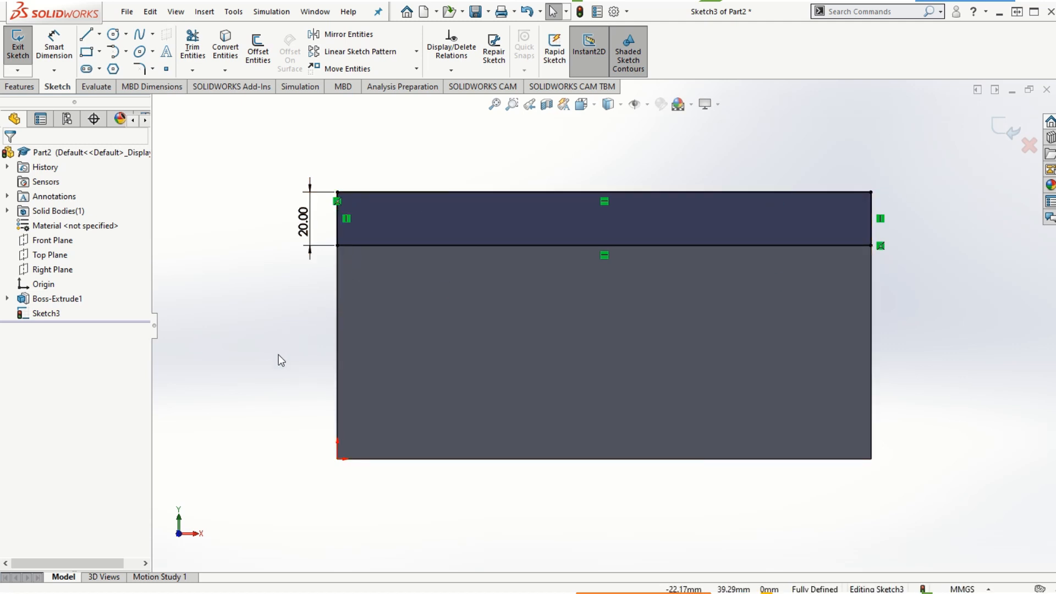
# Extrude the strip rectangle outward from the block face as a blind boss with a depth of 100 mm, merging the result
pyautogui.click(24, 87)
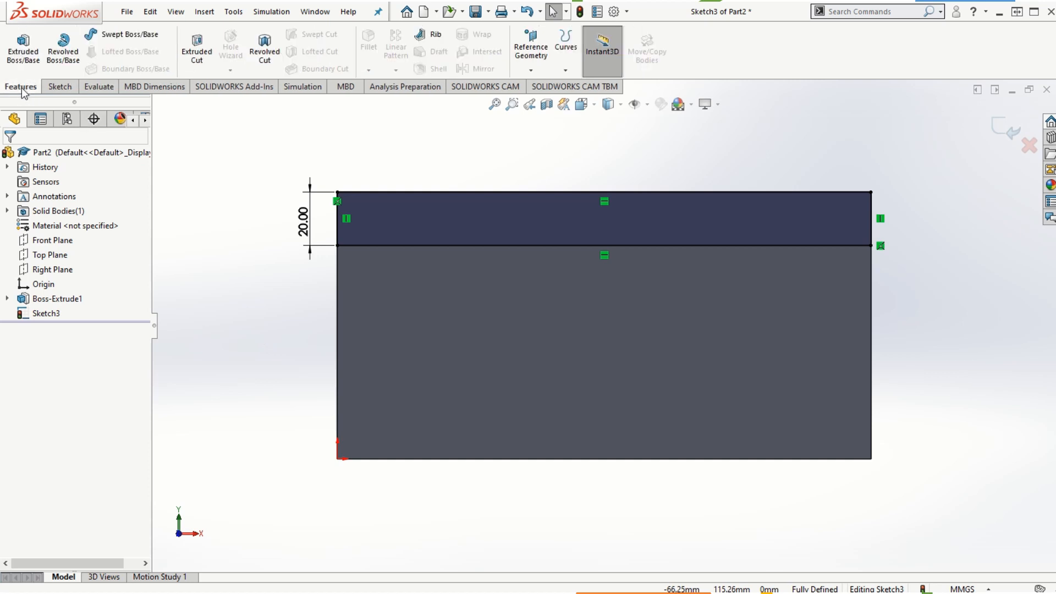
pyautogui.click(24, 49)
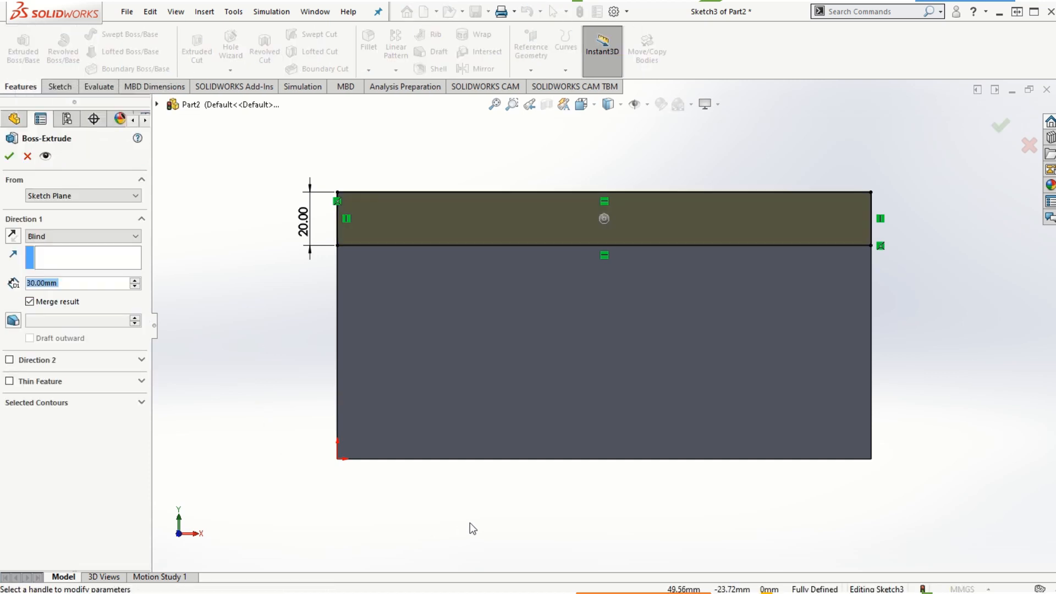
pyautogui.moveTo(470, 496); pyautogui.dragTo(441, 379, button='middle')
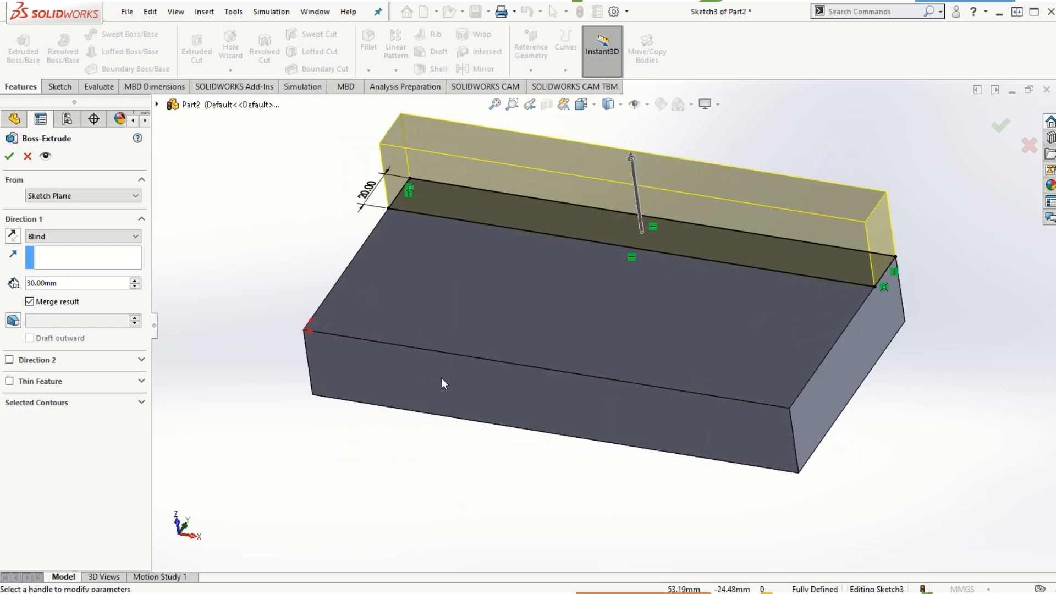
pyautogui.scroll(3, 639, 204)
pyautogui.scroll(-2, 643, 215)
pyautogui.scroll(1, 608, 353)
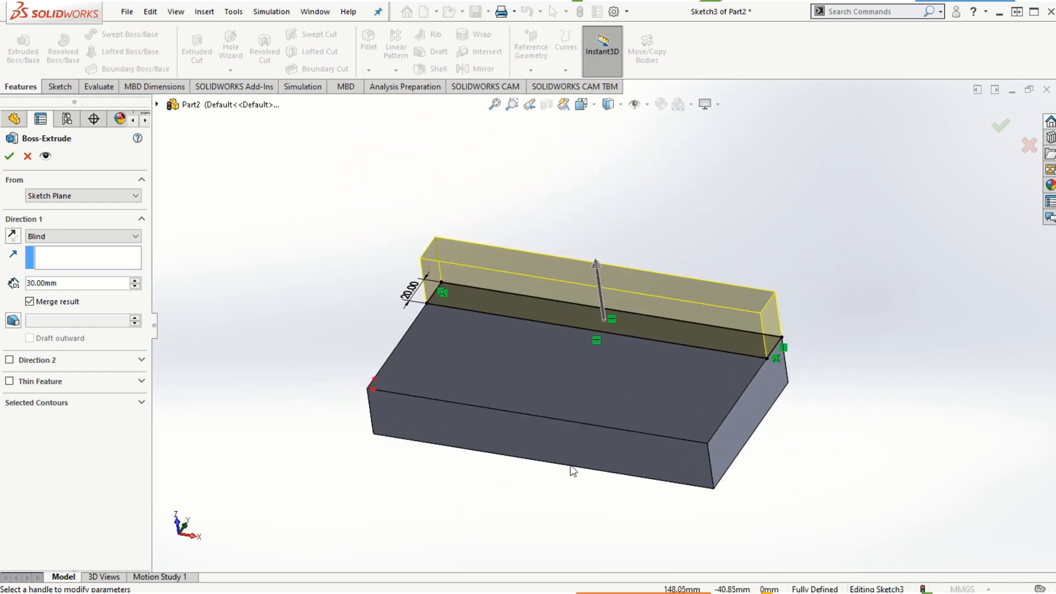
pyautogui.moveTo(573, 471)
pyautogui.mouseDown(button='middle')
pyautogui.moveTo(540, 493)
pyautogui.moveTo(573, 460)
pyautogui.mouseUp(button='middle')
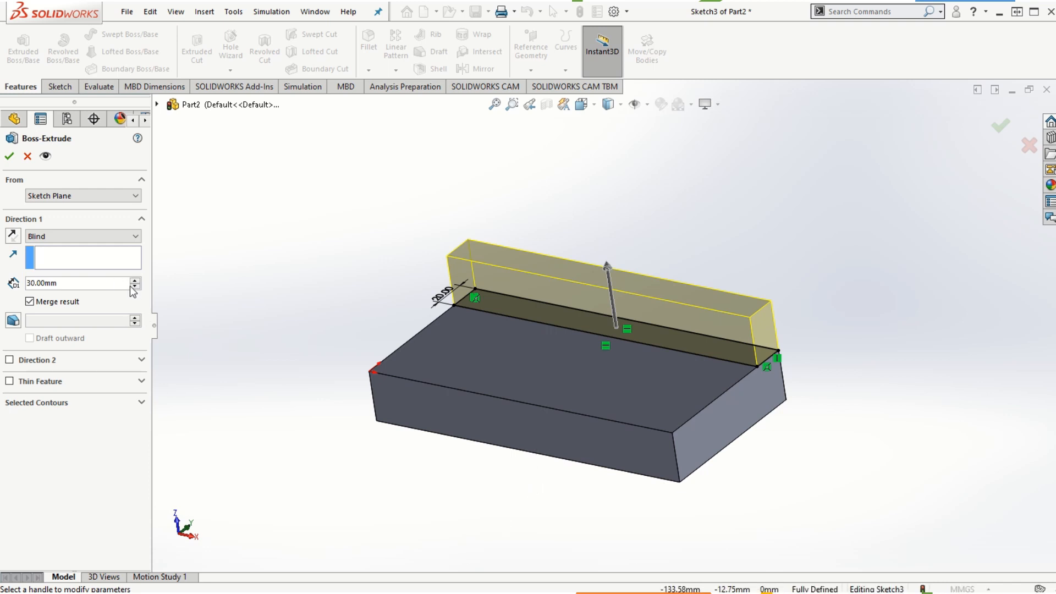
pyautogui.doubleClick(79, 284)
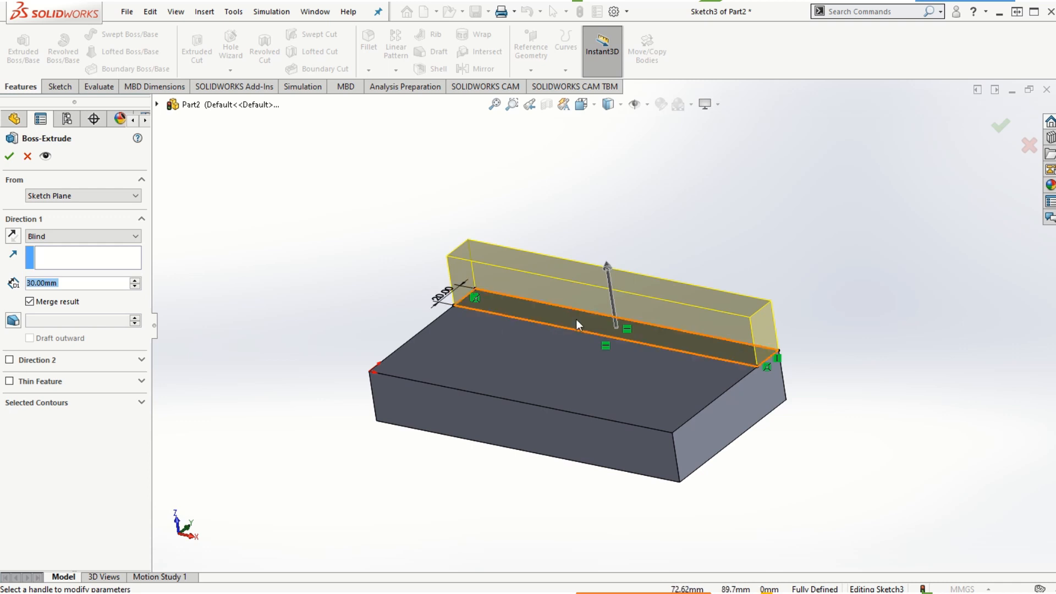
pyautogui.moveTo(606, 261)
pyautogui.mouseDown()
pyautogui.moveTo(609, 214)
pyautogui.moveTo(616, 230)
pyautogui.mouseUp()
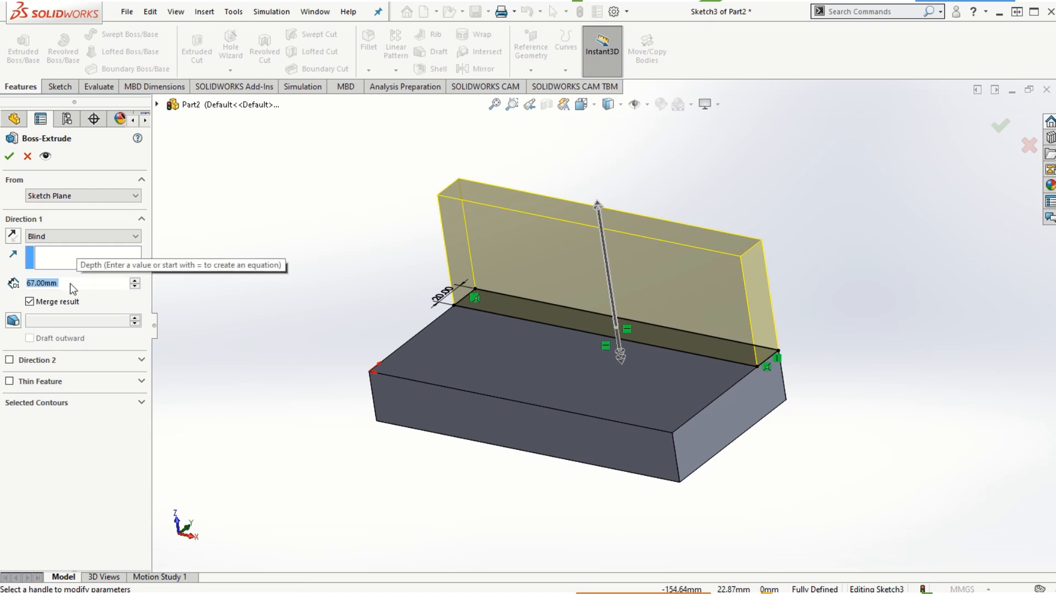
pyautogui.click(65, 285)
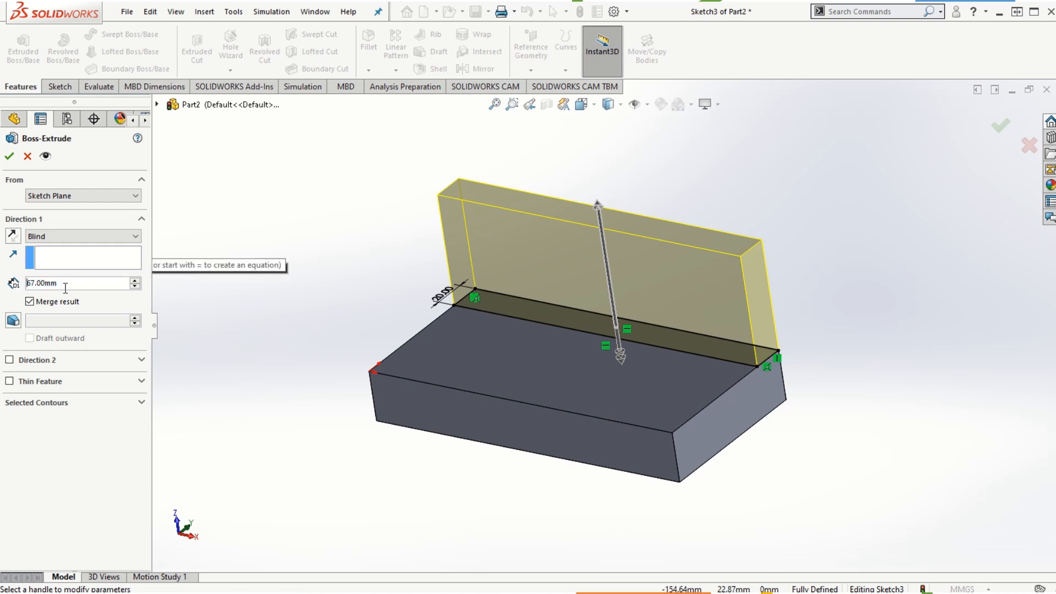
pyautogui.hotkey('ctrl', 'a')
pyautogui.write('100')
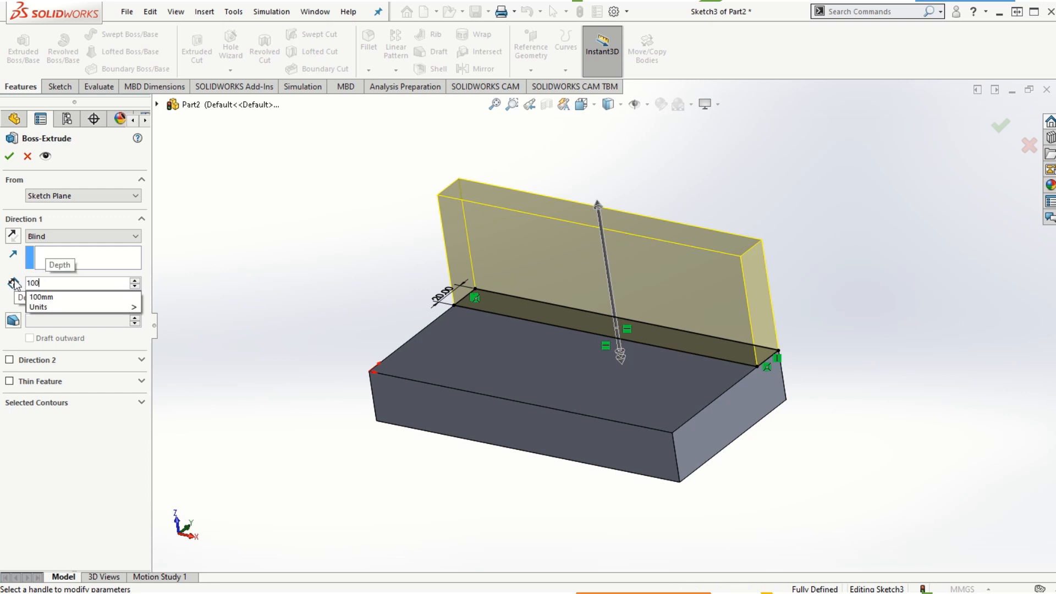
pyautogui.press('Return')
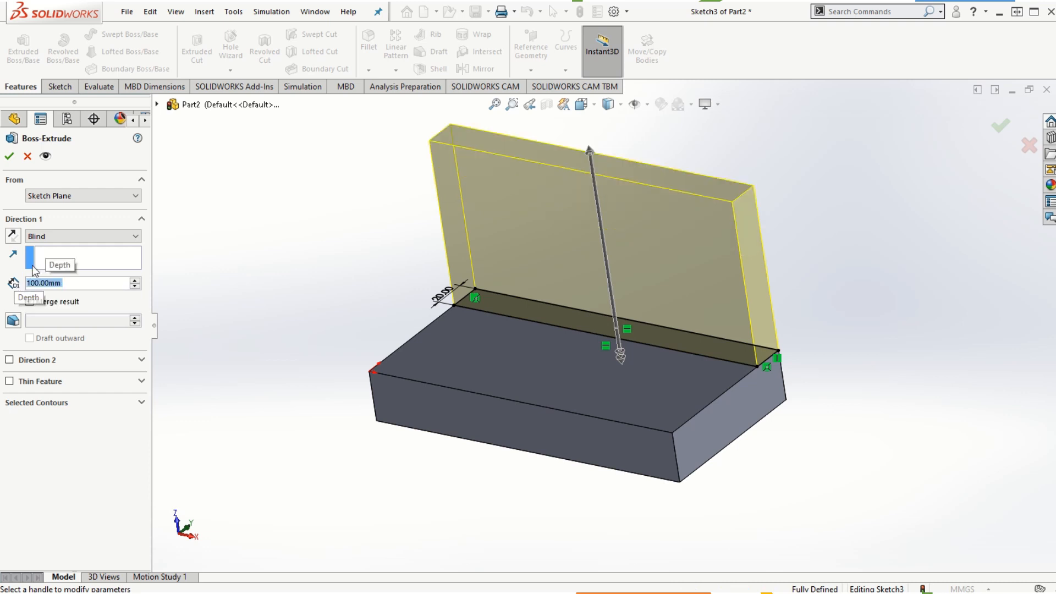
pyautogui.click(9, 156)
pyautogui.click(324, 350)
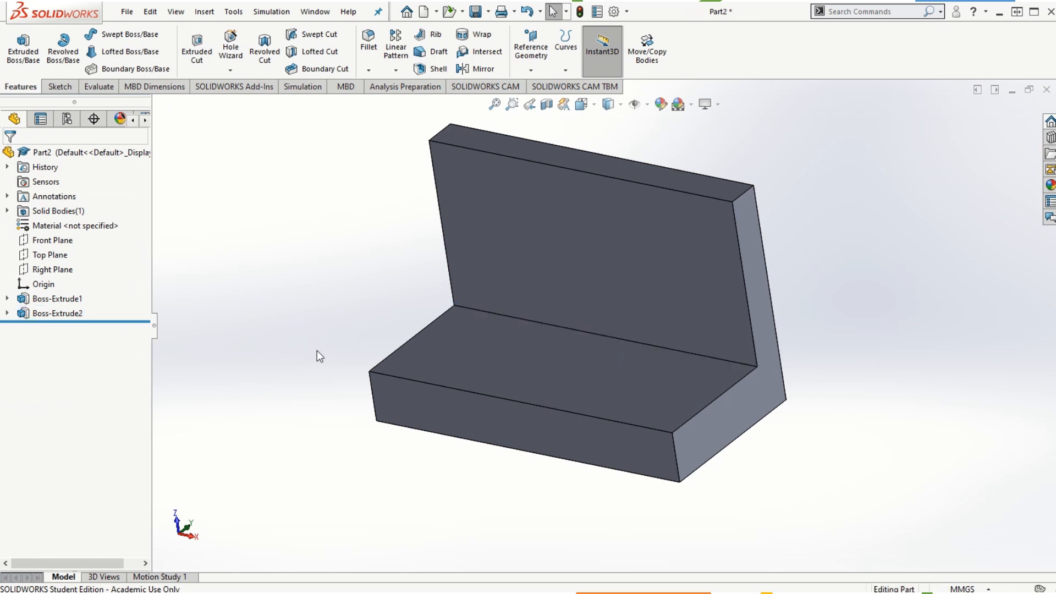
# Examine the L-shaped part from another angle and highlight the geometry belonging to each of the two extrusions
pyautogui.moveTo(292, 480)
pyautogui.mouseDown(button='middle')
pyautogui.moveTo(406, 427)
pyautogui.moveTo(438, 453)
pyautogui.moveTo(402, 474)
pyautogui.mouseUp(button='middle')
pyautogui.scroll(2, 533, 236)
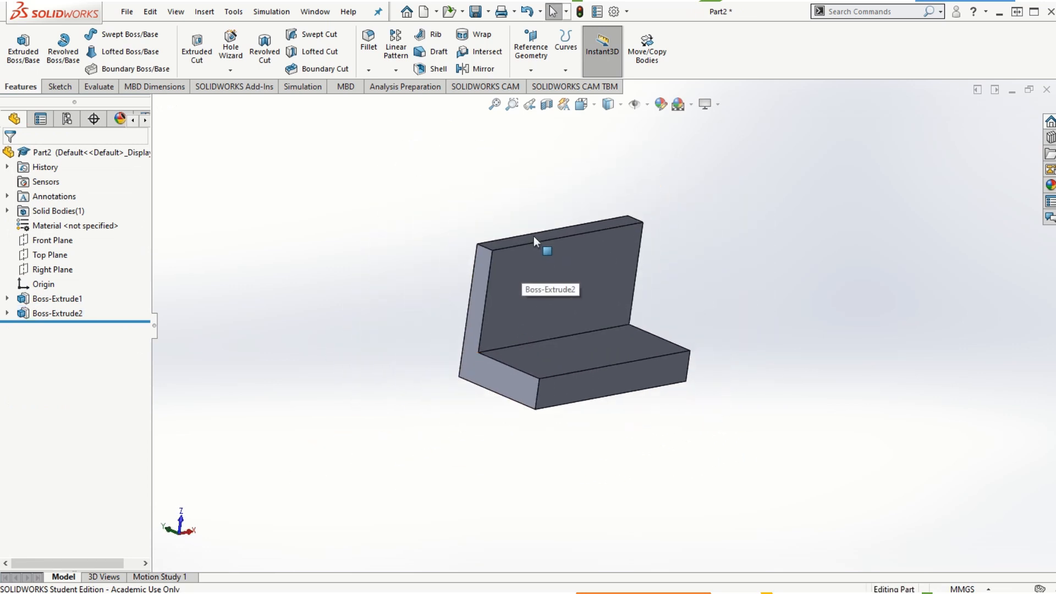
pyautogui.scroll(-1, 534, 237)
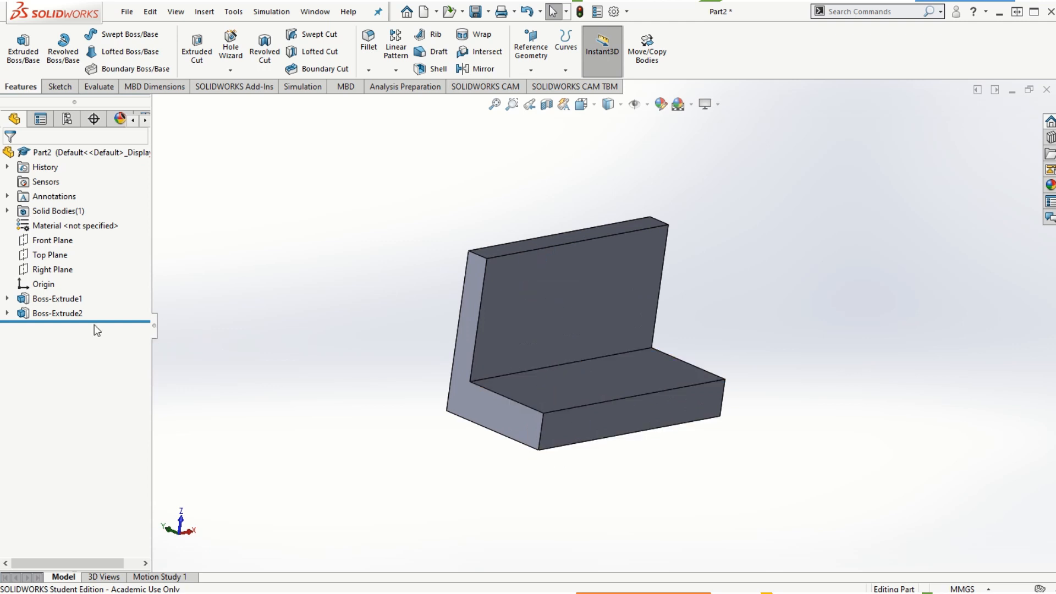
pyautogui.click(54, 301)
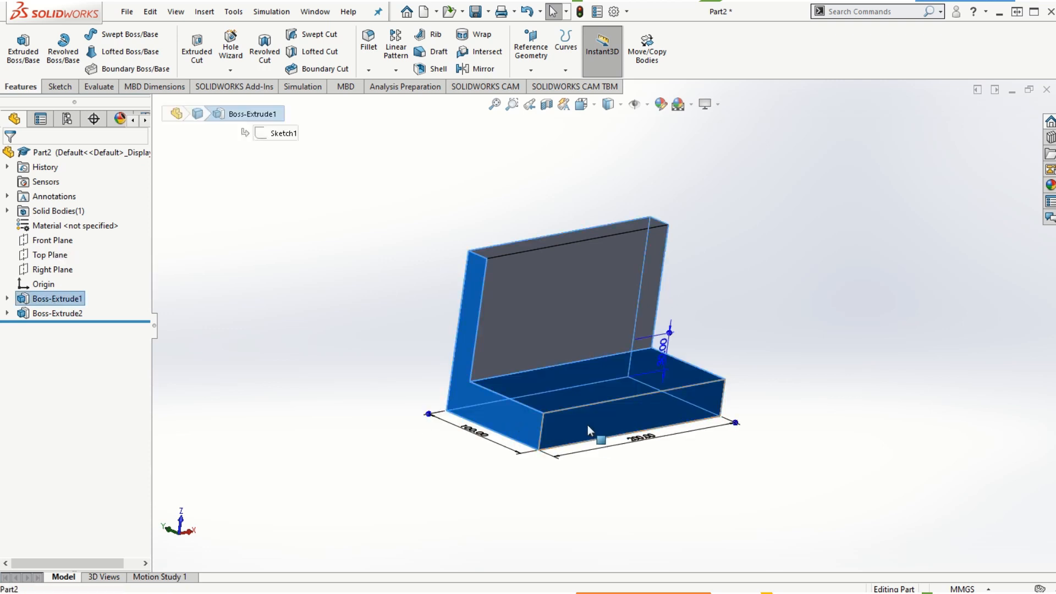
pyautogui.click(68, 314)
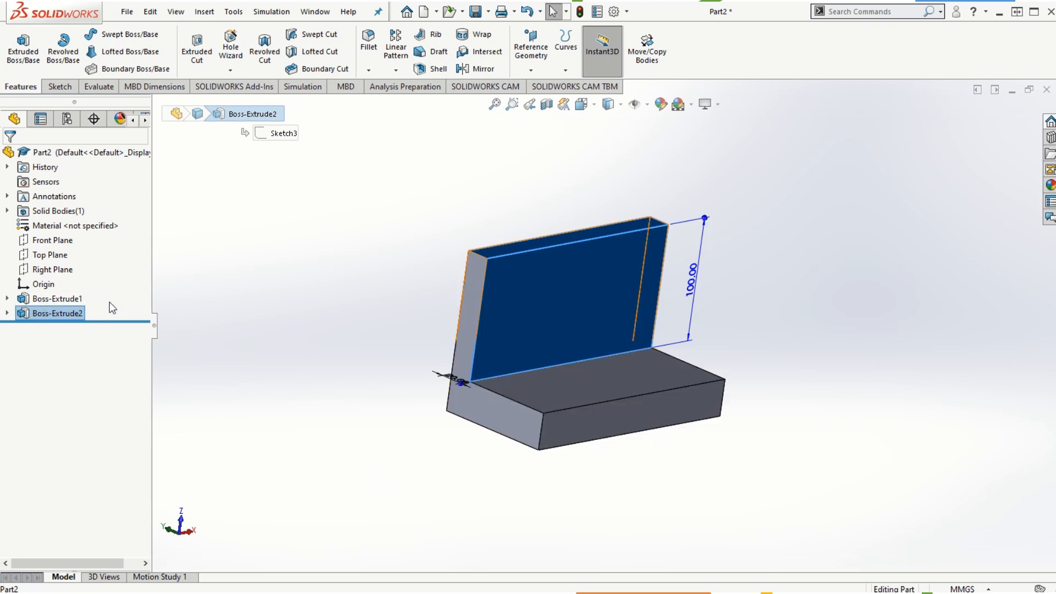
pyautogui.click(292, 374)
pyautogui.scroll(1, 648, 352)
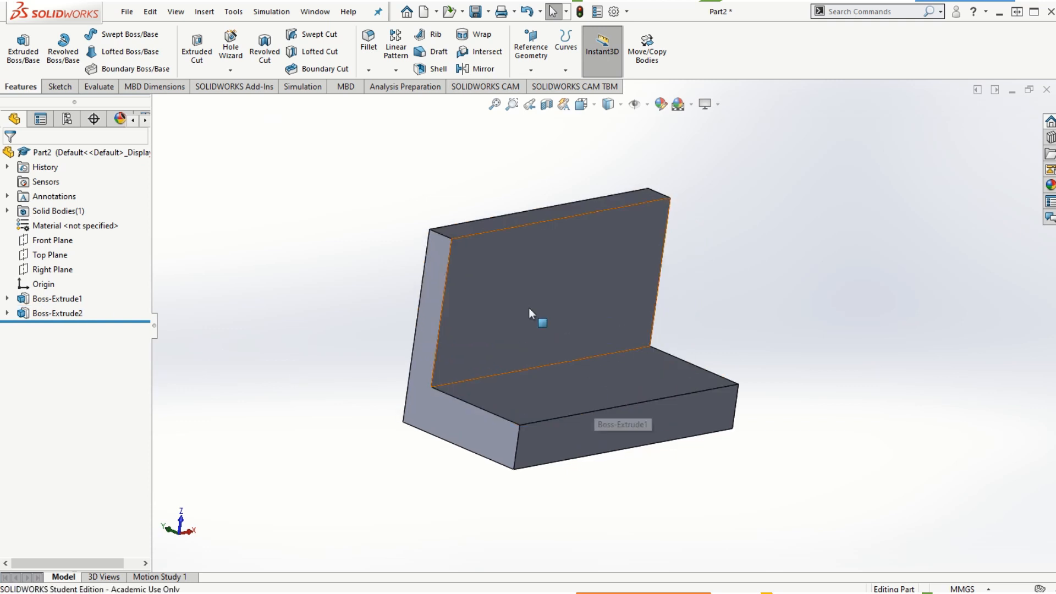
pyautogui.scroll(2, 528, 320)
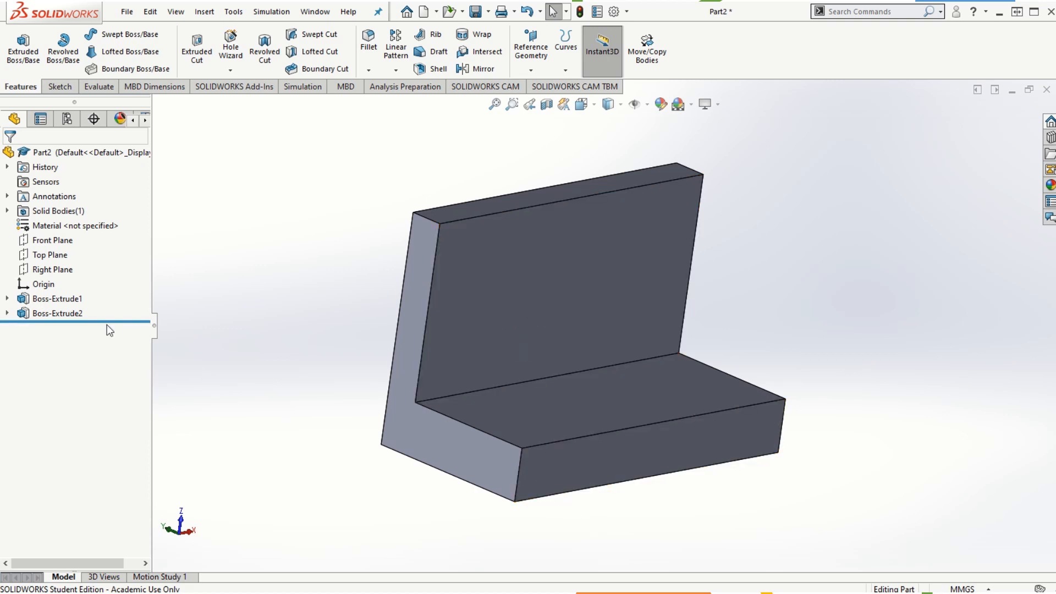
# Edit the upright wall's extrusion and disable Merge result so the wall is a separate solid body
pyautogui.rightClick(49, 315)
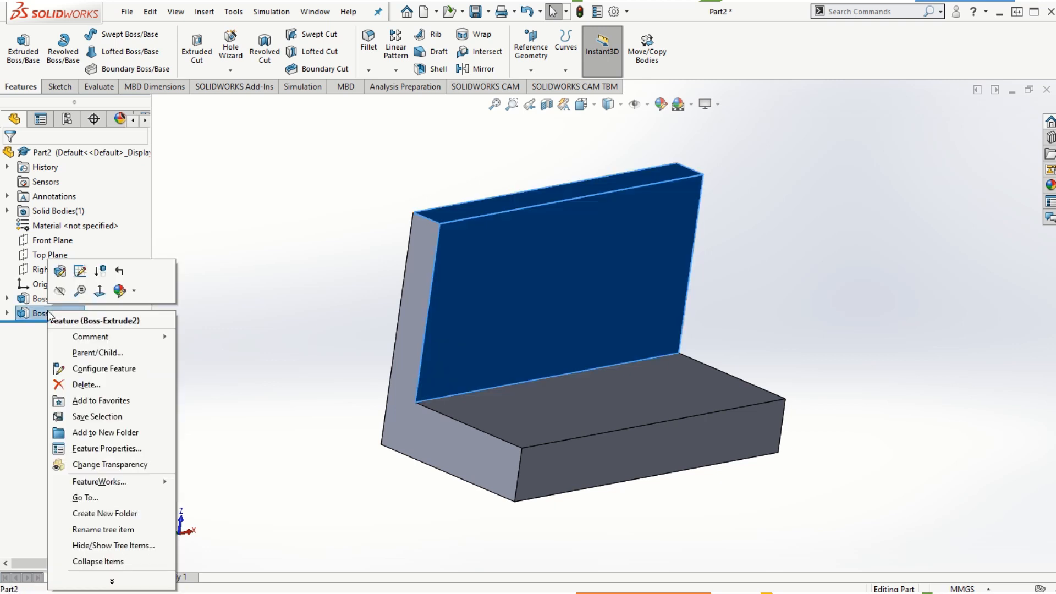
pyautogui.click(59, 272)
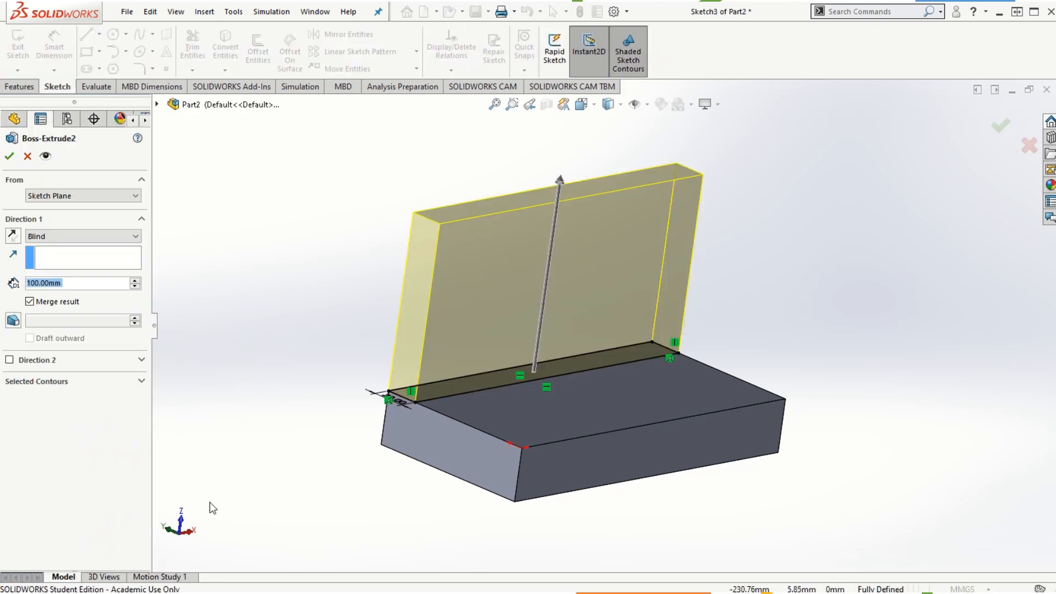
pyautogui.click(30, 302)
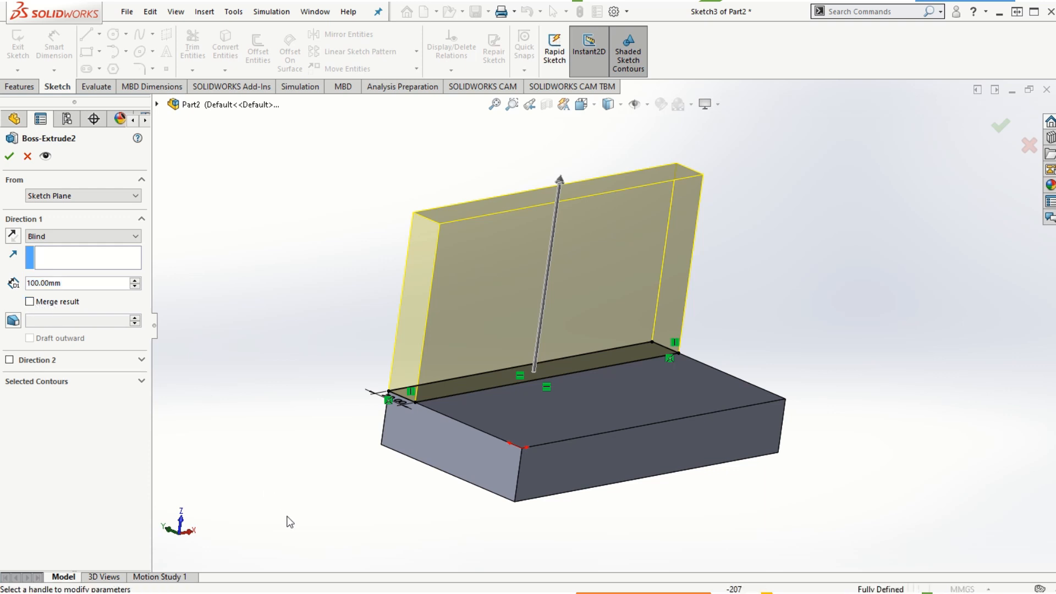
pyautogui.click(8, 156)
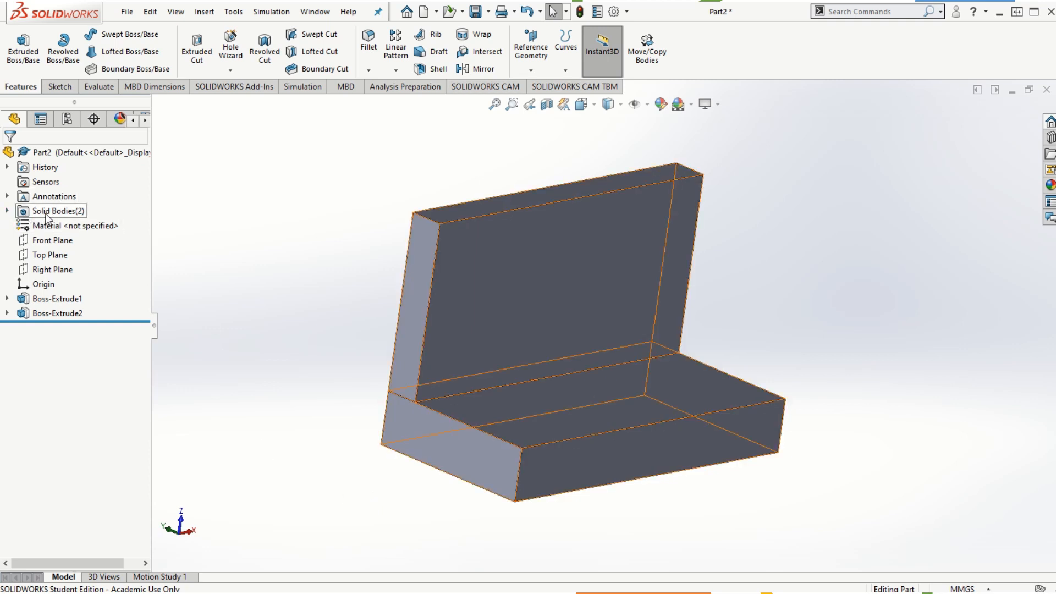
# List the part's solid bodies and highlight the base block and the upright wall individually
pyautogui.click(7, 212)
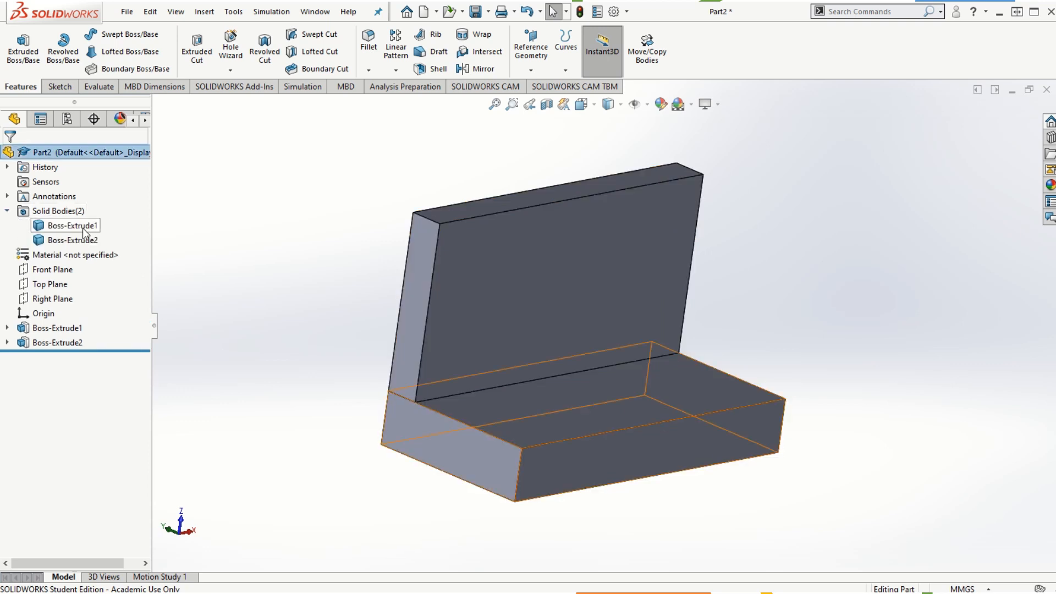
pyautogui.click(65, 228)
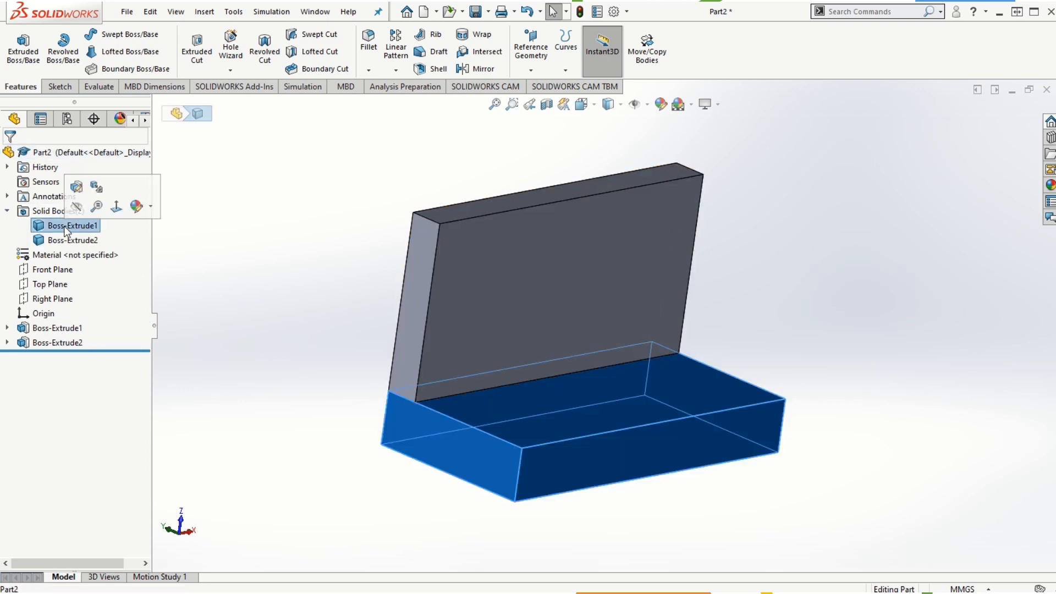
pyautogui.moveTo(287, 509)
pyautogui.mouseDown(button='middle')
pyautogui.moveTo(351, 508)
pyautogui.moveTo(344, 491)
pyautogui.moveTo(293, 506)
pyautogui.mouseUp(button='middle')
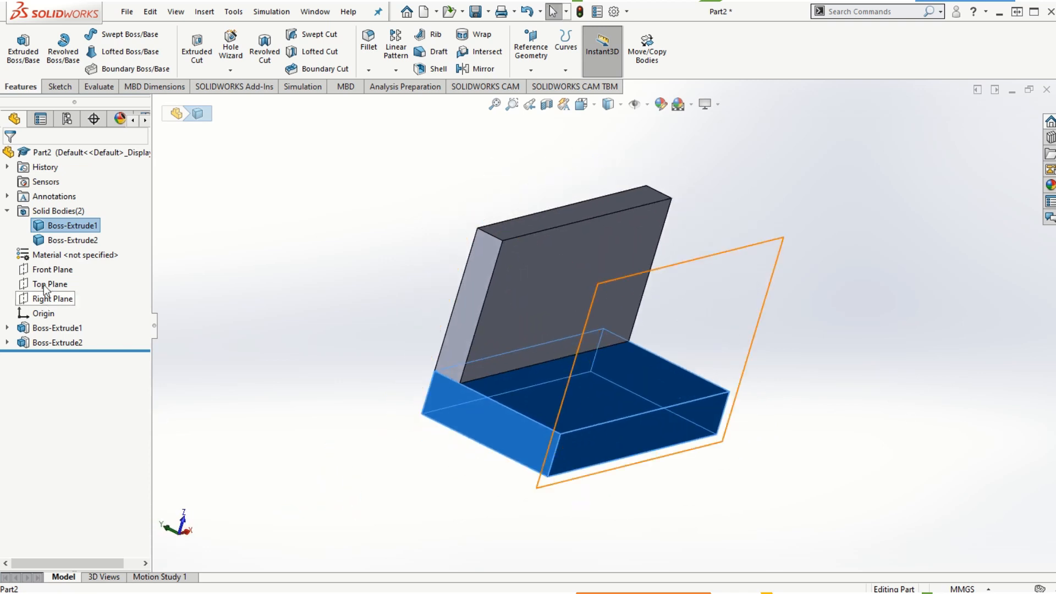
pyautogui.click(69, 240)
pyautogui.moveTo(418, 504)
pyautogui.mouseDown(button='middle')
pyautogui.moveTo(423, 465)
pyautogui.moveTo(427, 495)
pyautogui.mouseUp(button='middle')
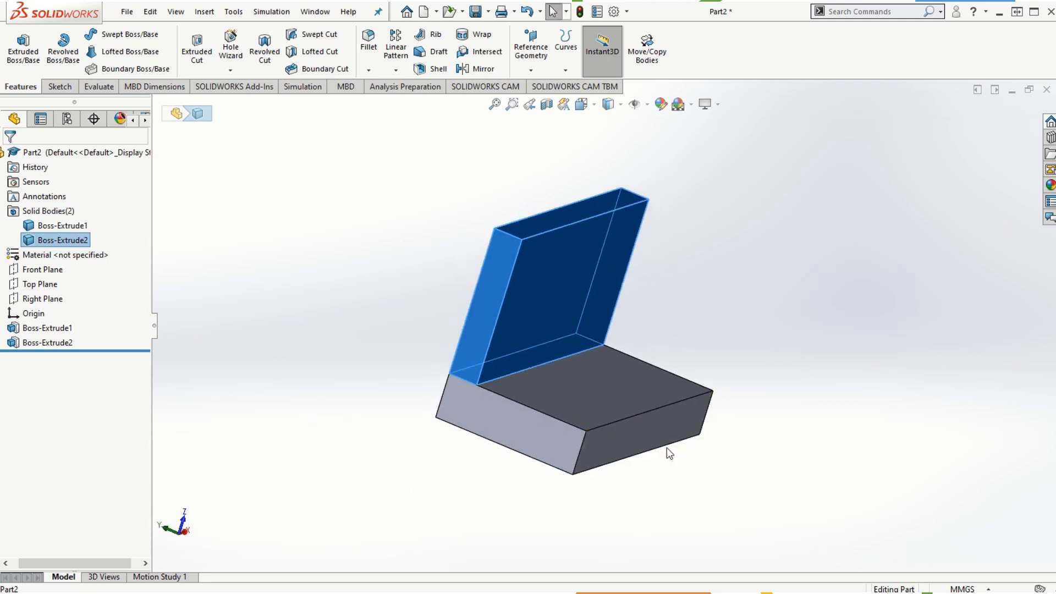
# Edit the upright wall's extrusion and enable Merge result to join the wall with the base block
pyautogui.moveTo(667, 450); pyautogui.dragTo(645, 465, button='middle')
pyautogui.scroll(-1, 606, 290)
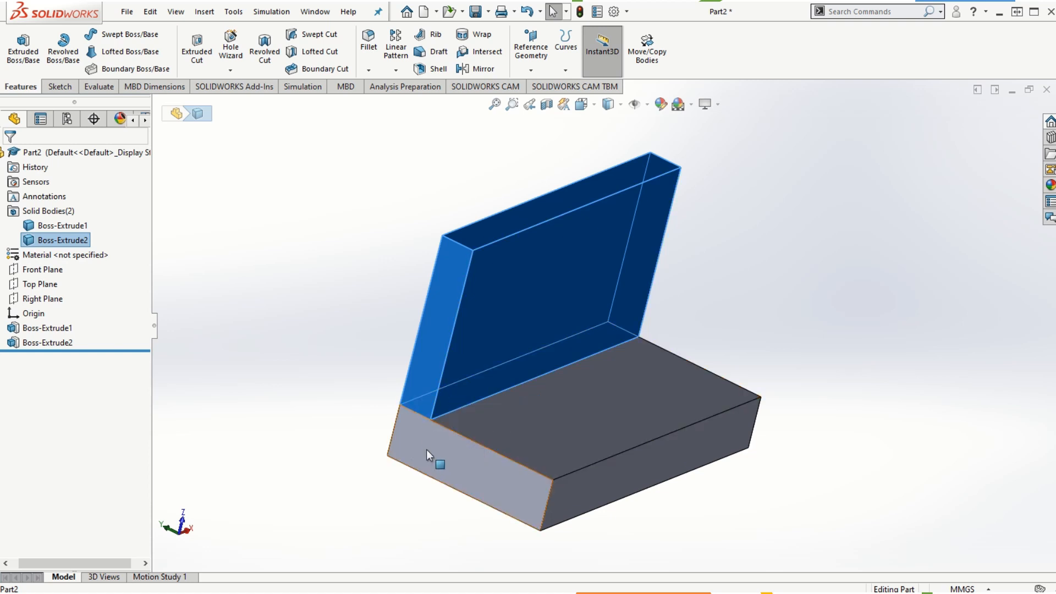
pyautogui.click(370, 484)
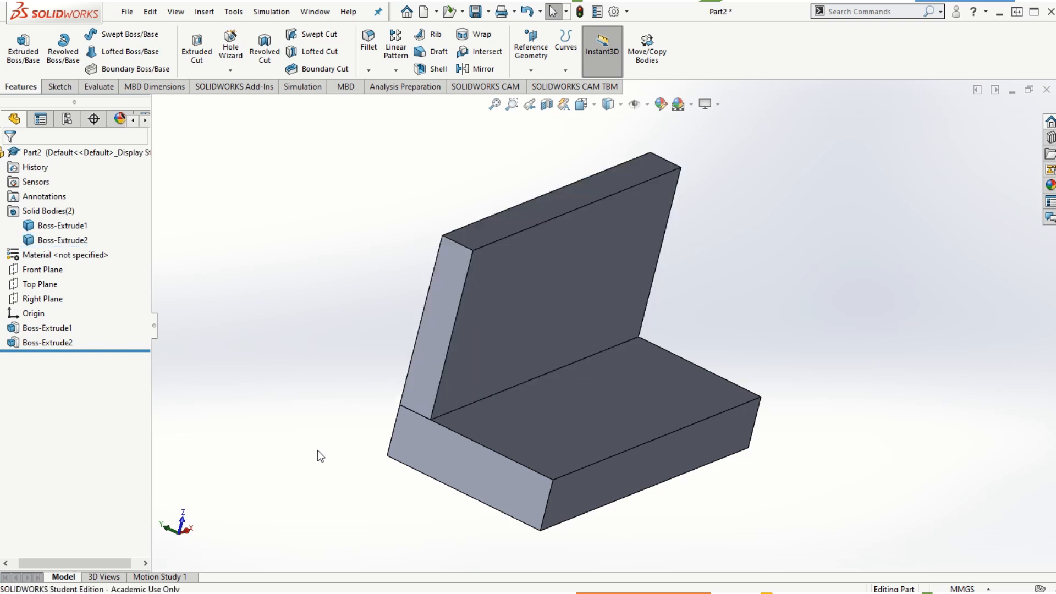
pyautogui.rightClick(47, 345)
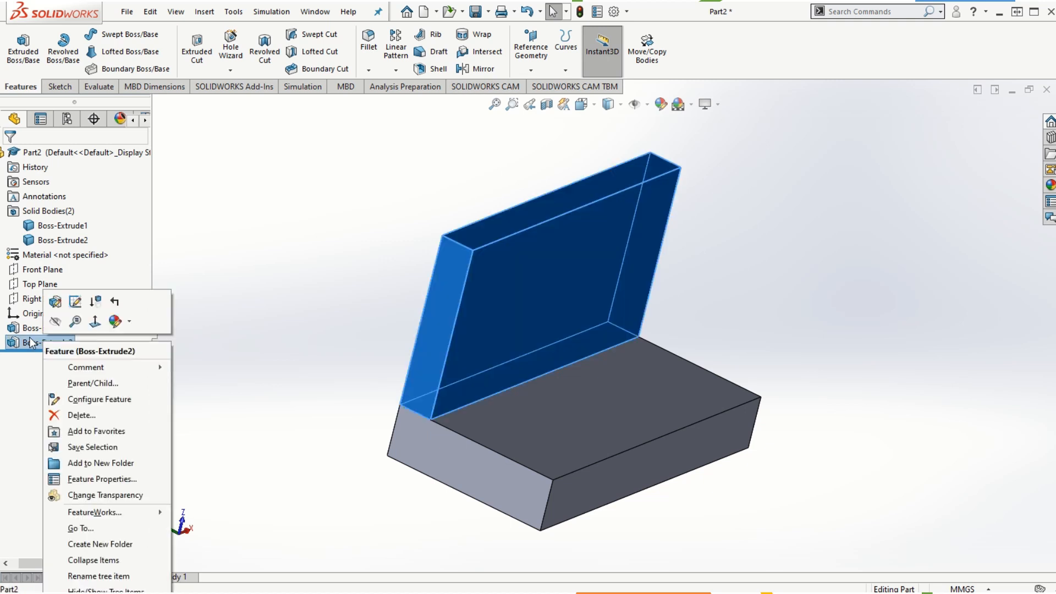
pyautogui.click(55, 302)
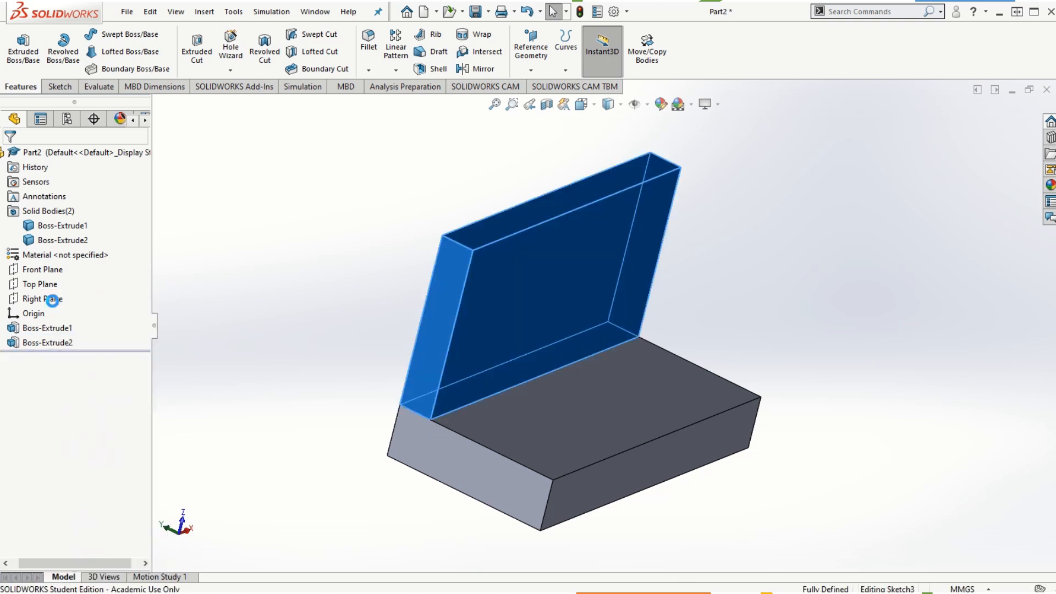
pyautogui.click(29, 302)
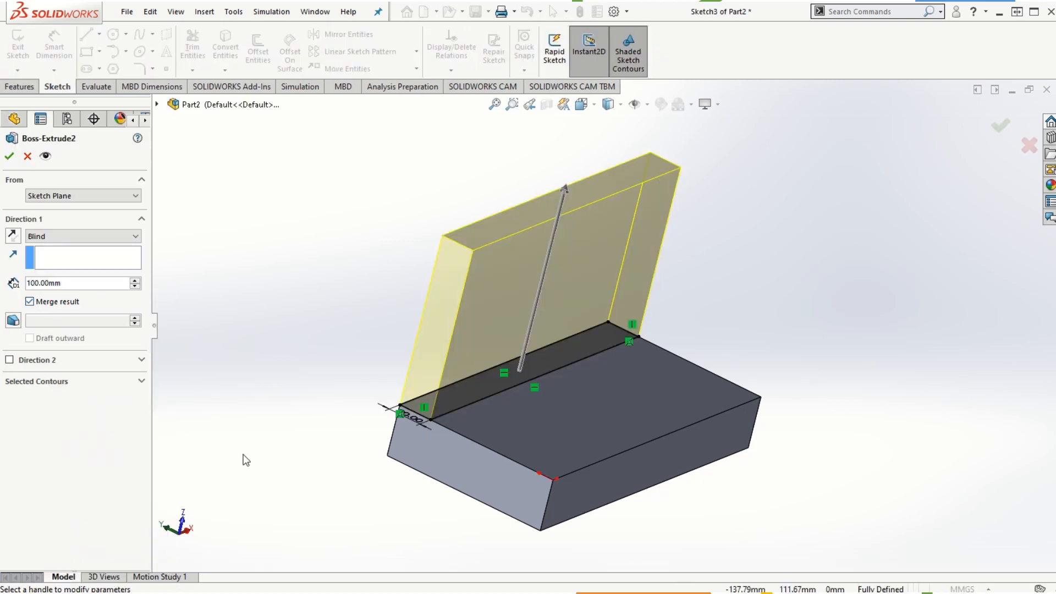
pyautogui.click(11, 155)
# Inspect the merged part's L-shaped end face and base face, and highlight the base and wall extrusion features individually
pyautogui.click(425, 371)
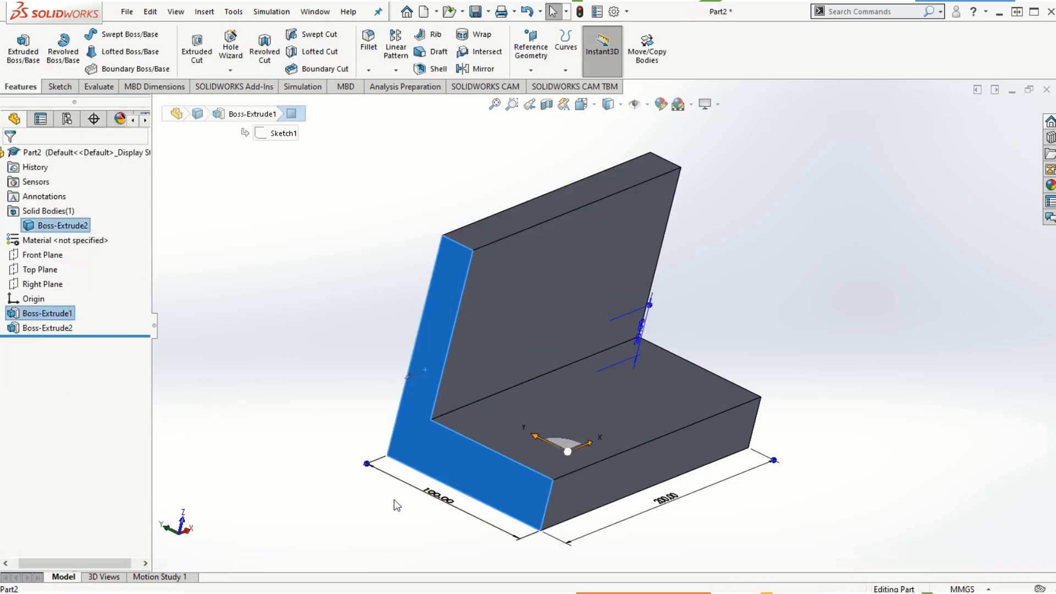
pyautogui.moveTo(395, 500); pyautogui.dragTo(385, 470, button='middle')
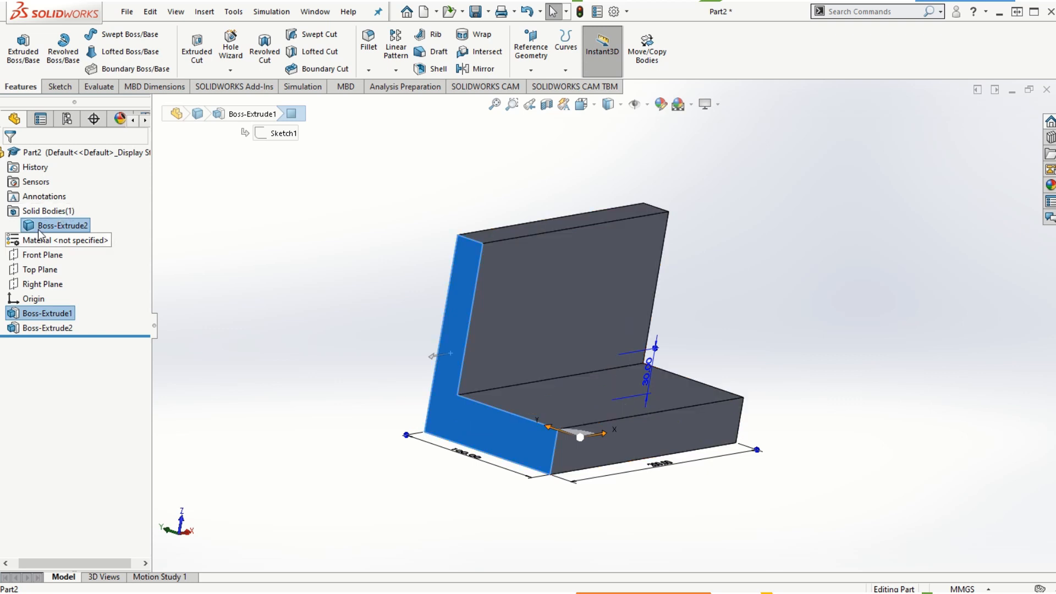
pyautogui.click(526, 334)
pyautogui.click(564, 400)
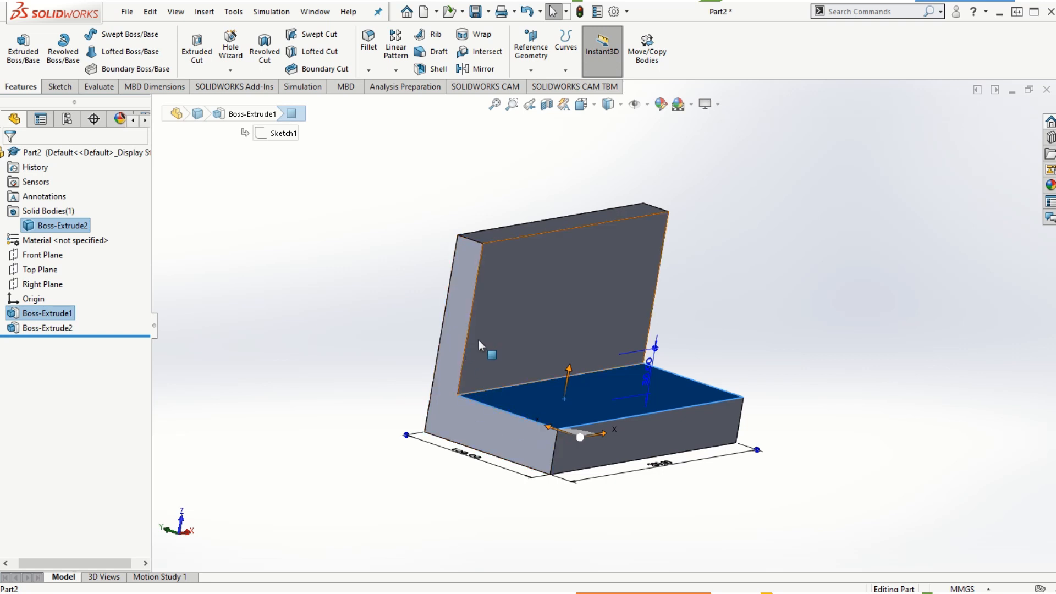
pyautogui.click(490, 434)
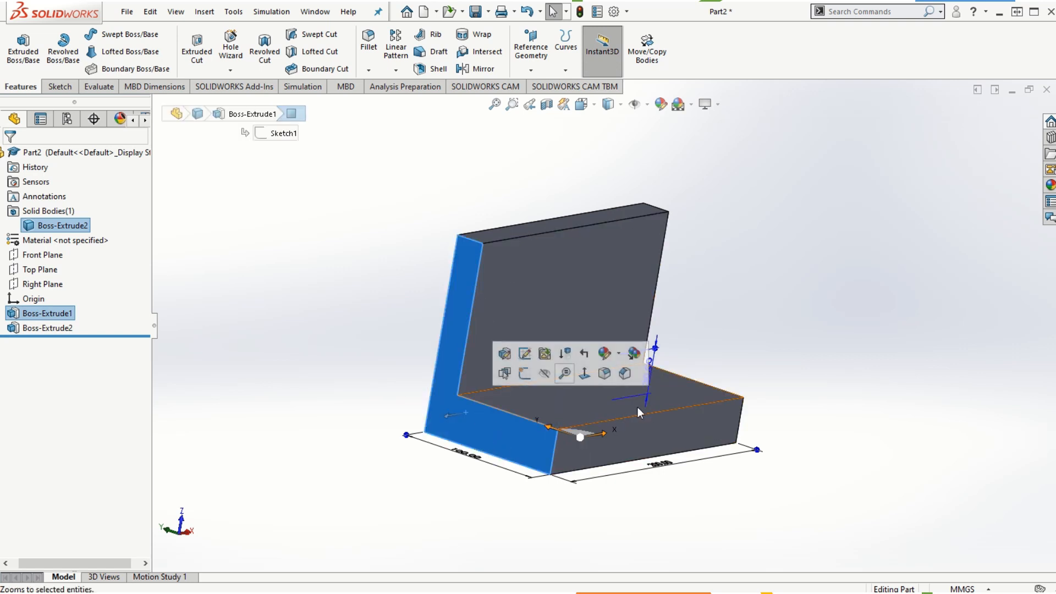
pyautogui.click(301, 399)
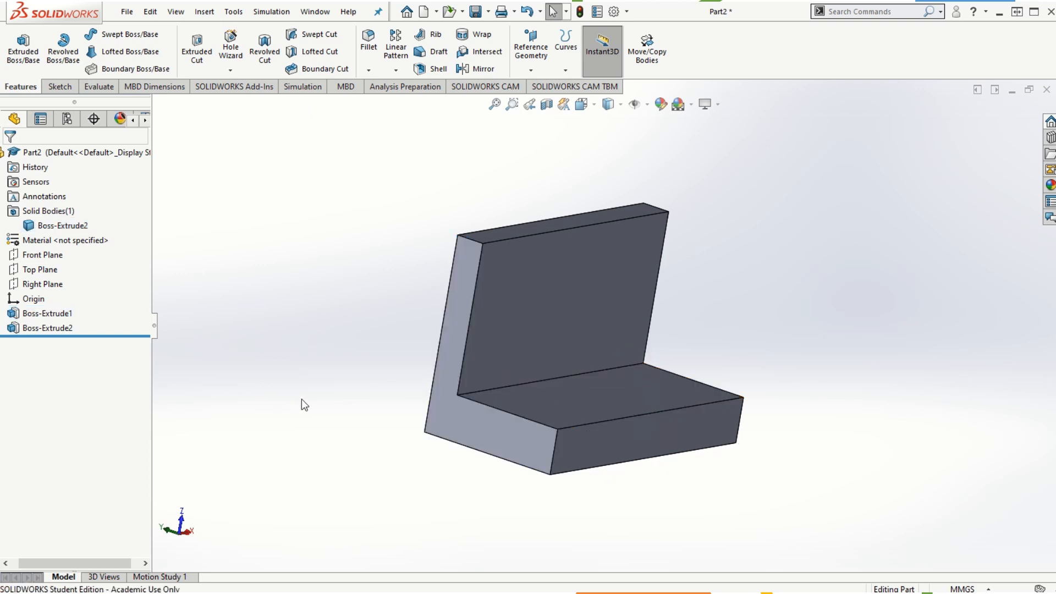
pyautogui.click(46, 315)
pyautogui.click(50, 329)
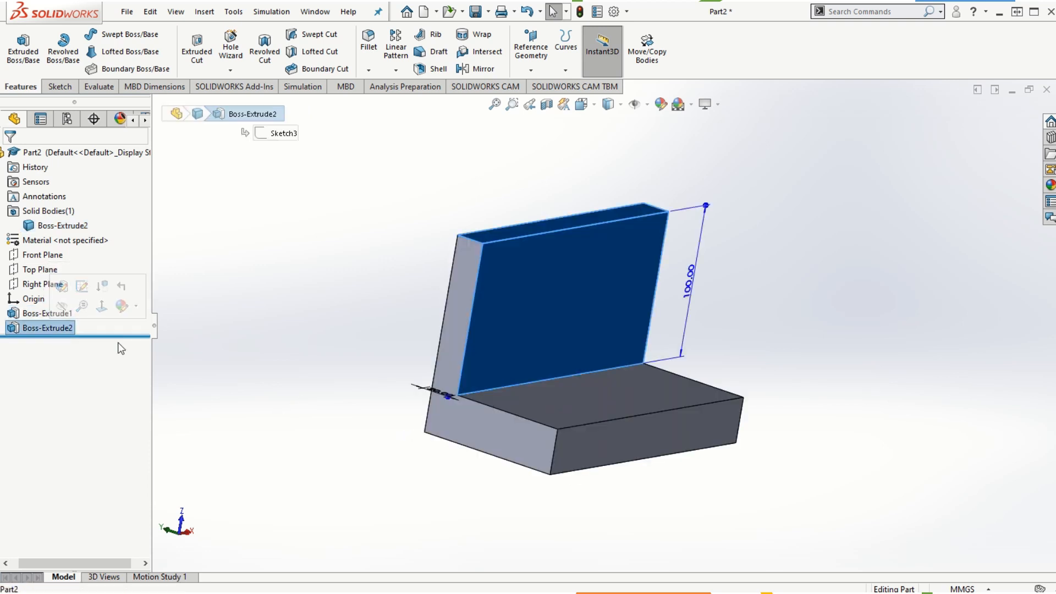
# Examine the merged L-shaped body from several angles, including the isometric view and the inner face of the base
pyautogui.moveTo(338, 510); pyautogui.dragTo(402, 476, button='middle')
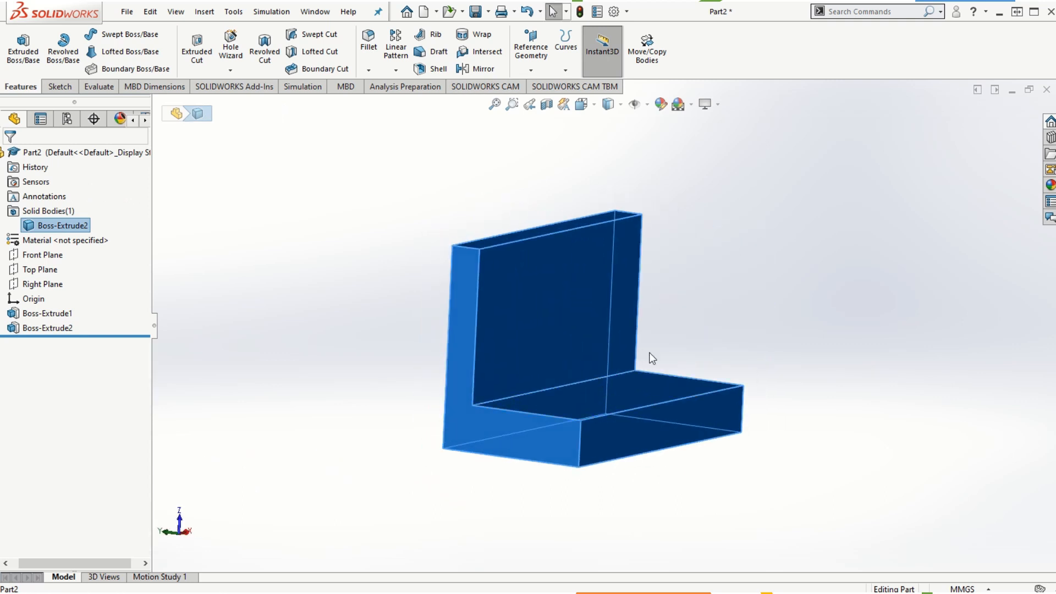
pyautogui.scroll(-2, 639, 407)
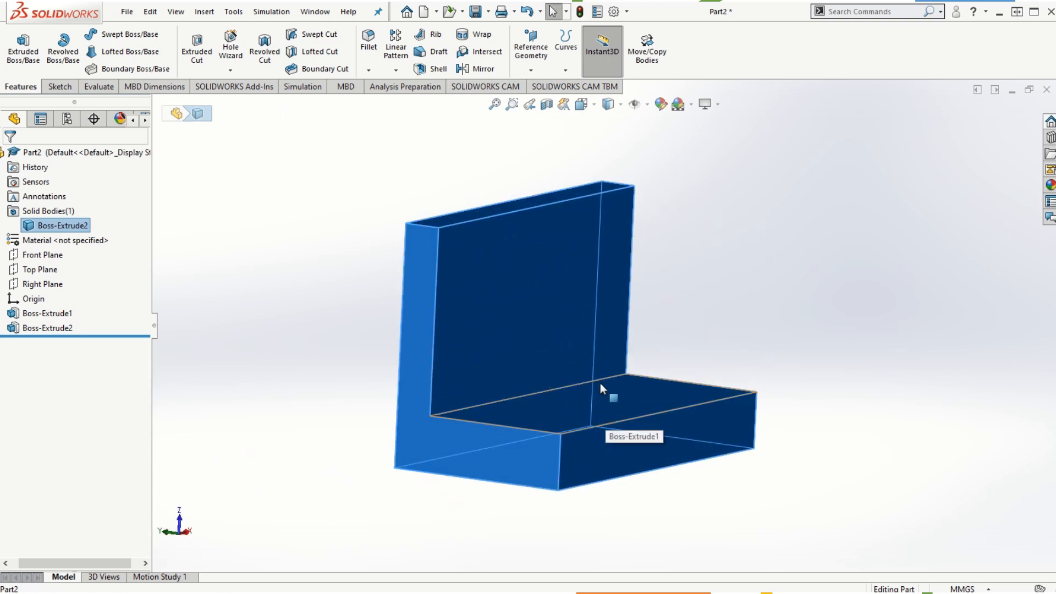
pyautogui.click(356, 415)
pyautogui.moveTo(356, 415); pyautogui.dragTo(496, 428, button='middle')
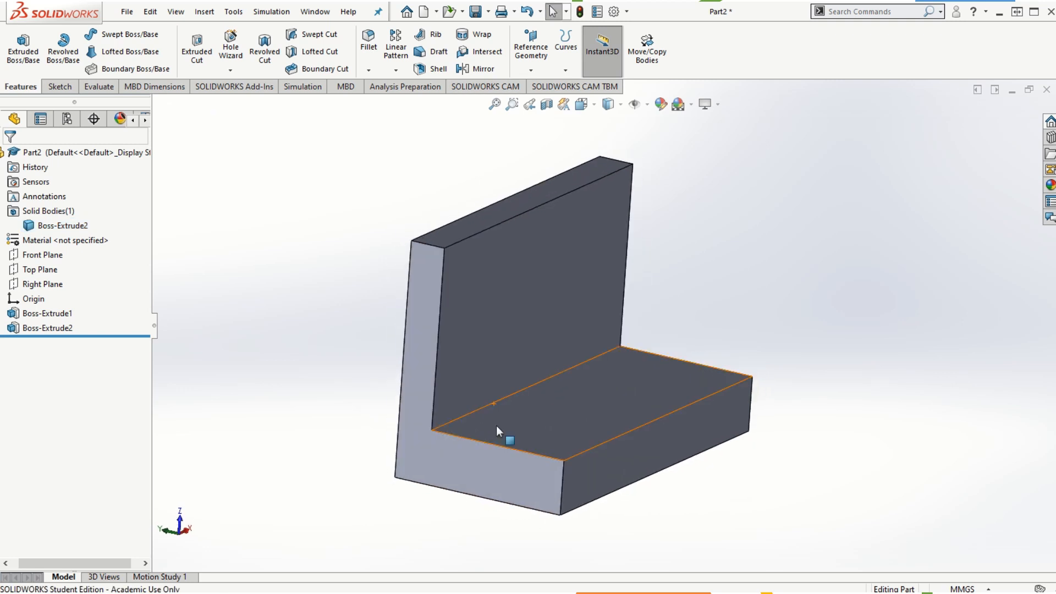
pyautogui.moveTo(583, 520); pyautogui.dragTo(564, 525, button='middle')
pyautogui.moveTo(638, 420); pyautogui.dragTo(655, 423, button='middle')
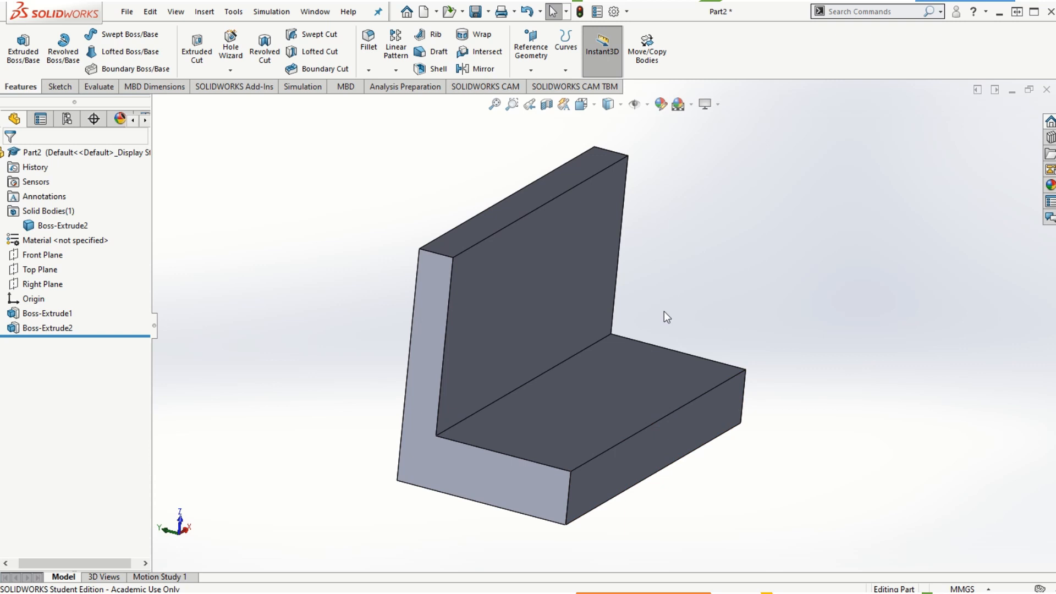
pyautogui.hotkey('ctrl', '7')
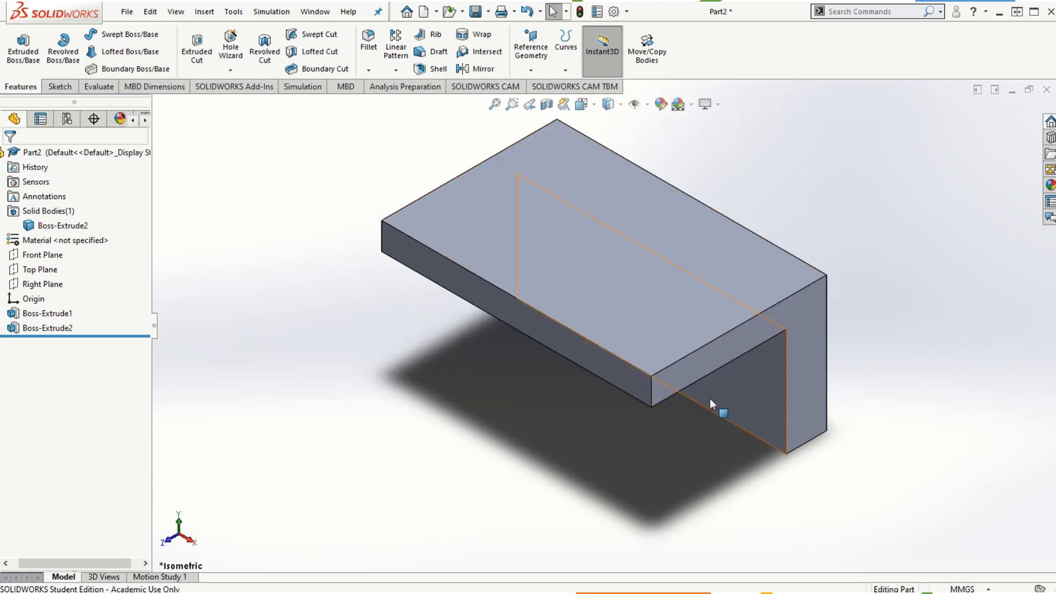
pyautogui.click(763, 389)
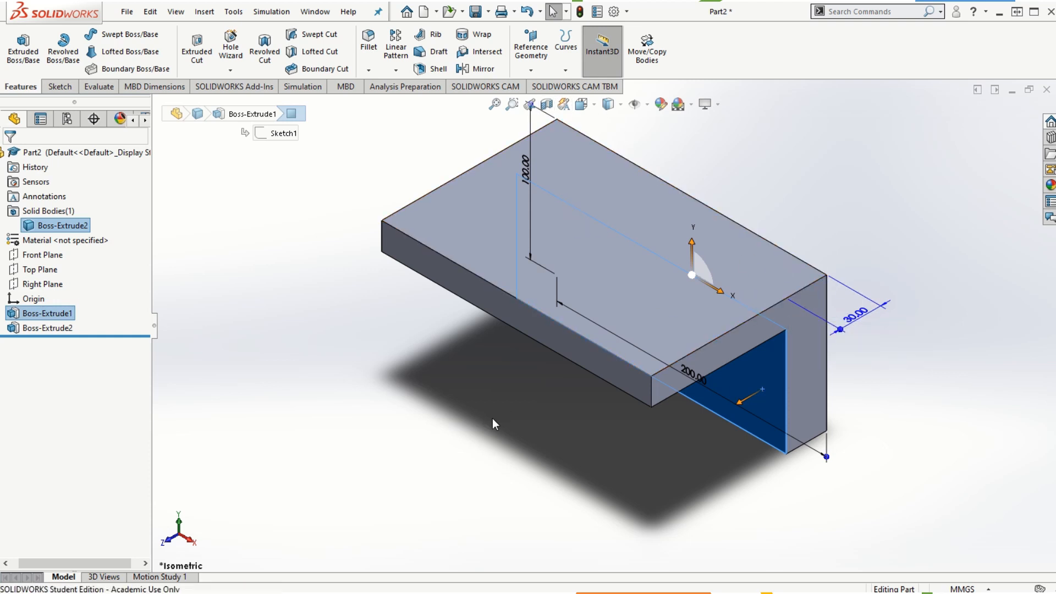
pyautogui.click(479, 478)
pyautogui.moveTo(479, 478); pyautogui.dragTo(585, 306, button='middle')
pyautogui.moveTo(698, 472); pyautogui.dragTo(710, 445, button='middle')
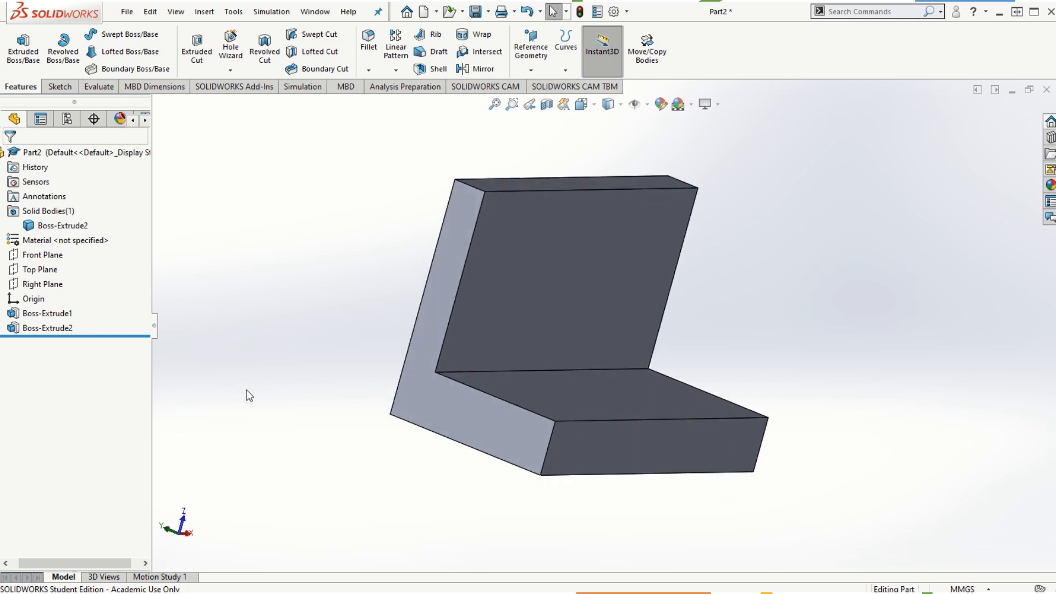
# Edit the upright wall's sketch and set the strip's width to 25 mm, rebuilding the part
pyautogui.rightClick(59, 329)
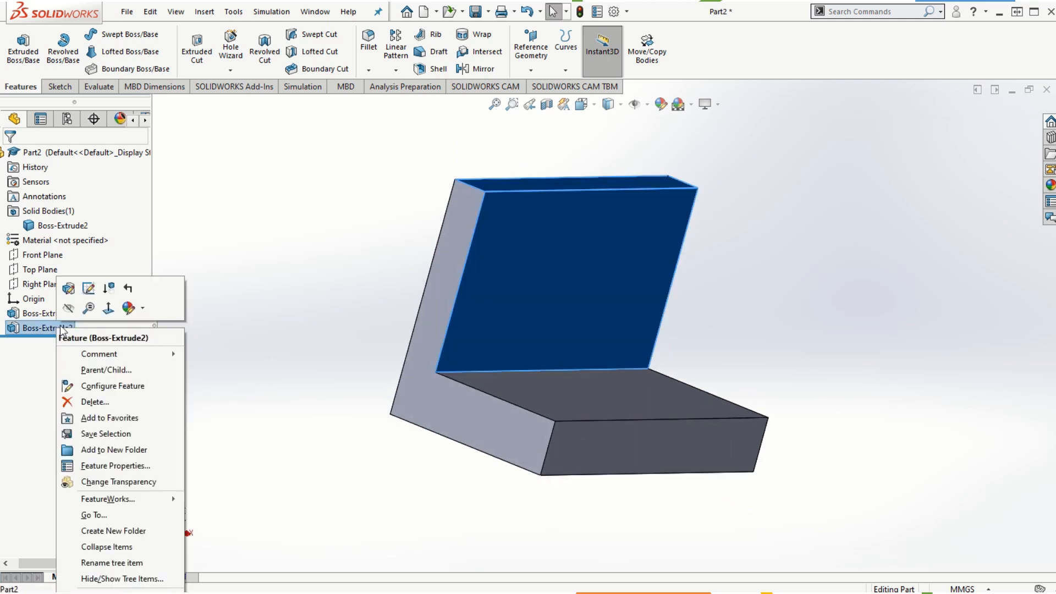
pyautogui.click(87, 289)
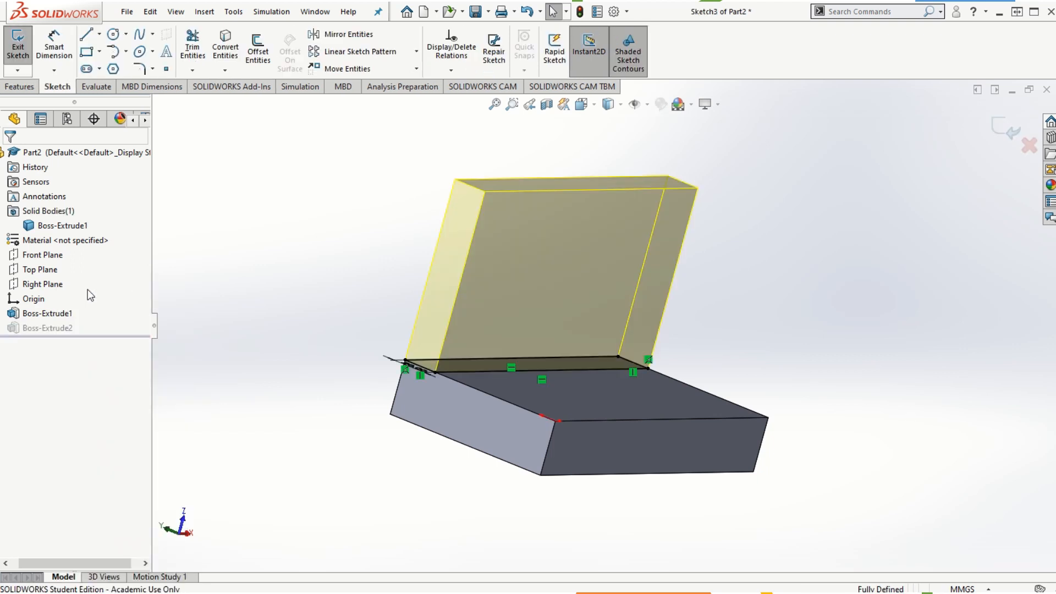
pyautogui.moveTo(483, 510); pyautogui.dragTo(379, 549, button='middle')
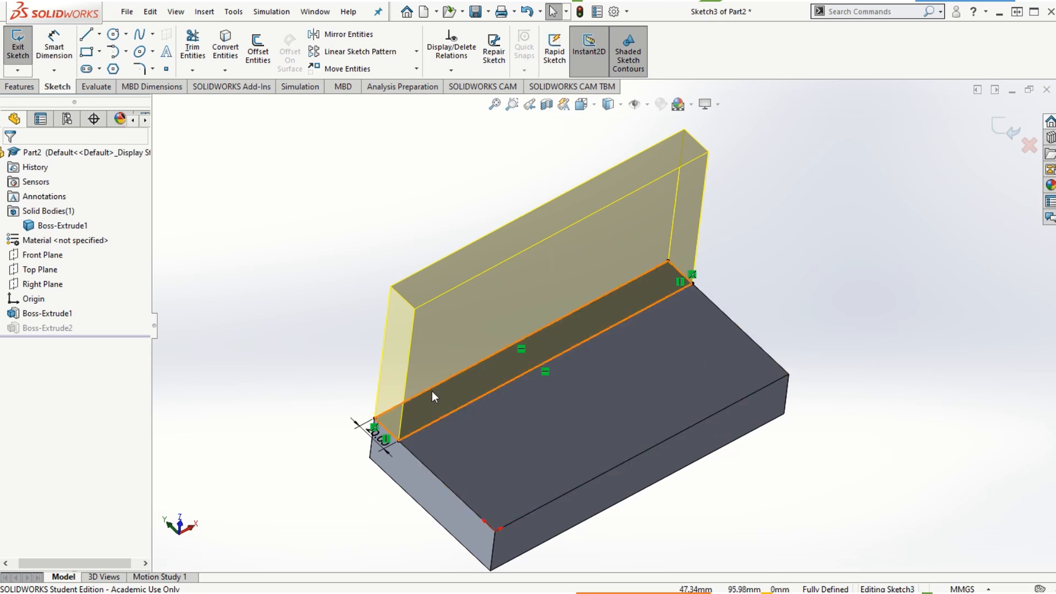
pyautogui.click(374, 434)
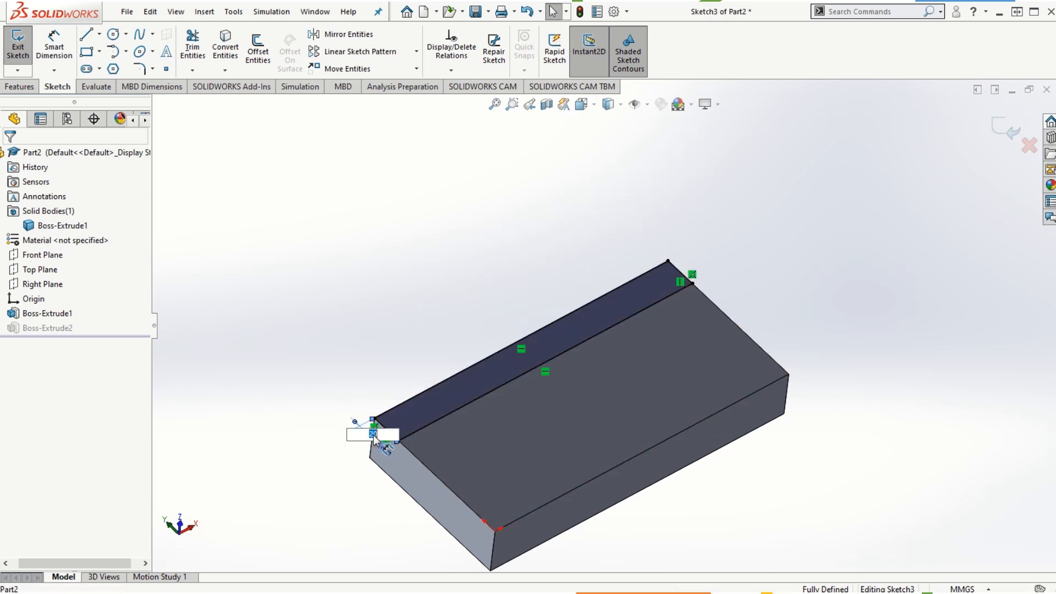
pyautogui.write('25')
pyautogui.press('Return')
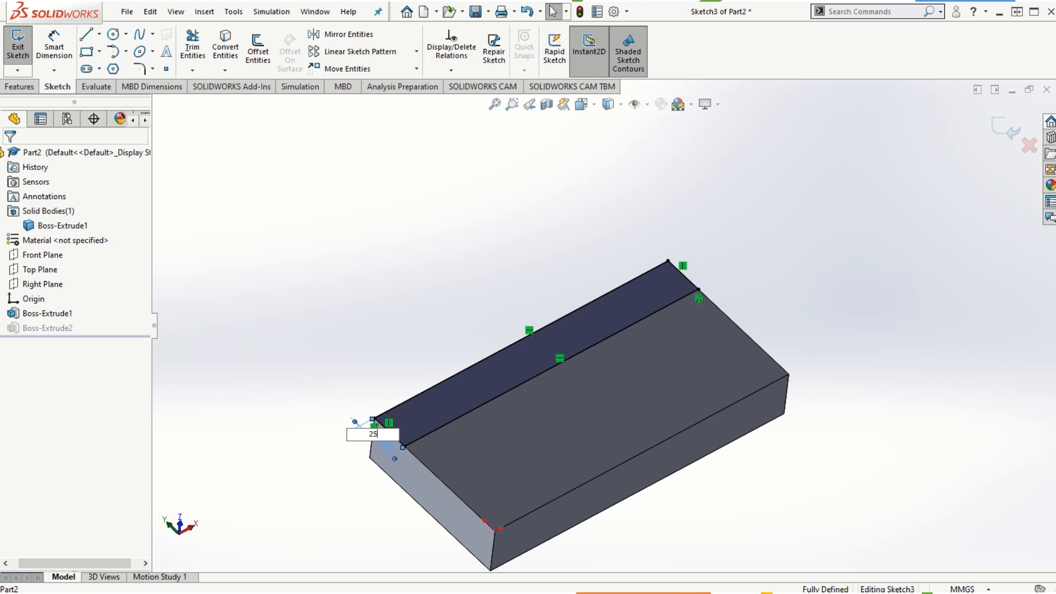
pyautogui.click(1008, 135)
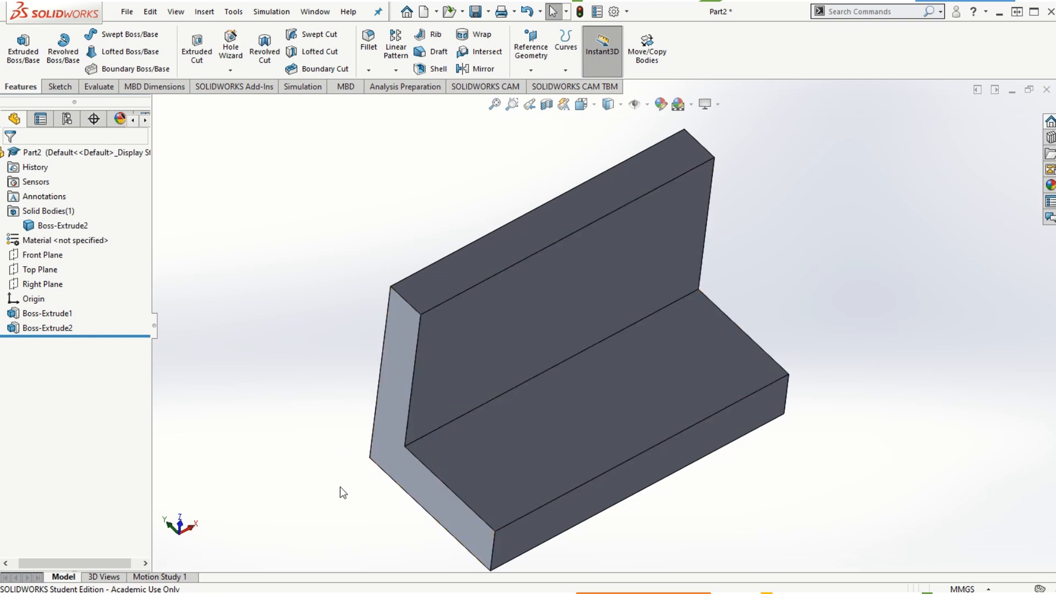
# Examine the thickened wall, view the editing options of its extrusion and highlight the feature
pyautogui.moveTo(340, 487); pyautogui.dragTo(514, 253, button='middle')
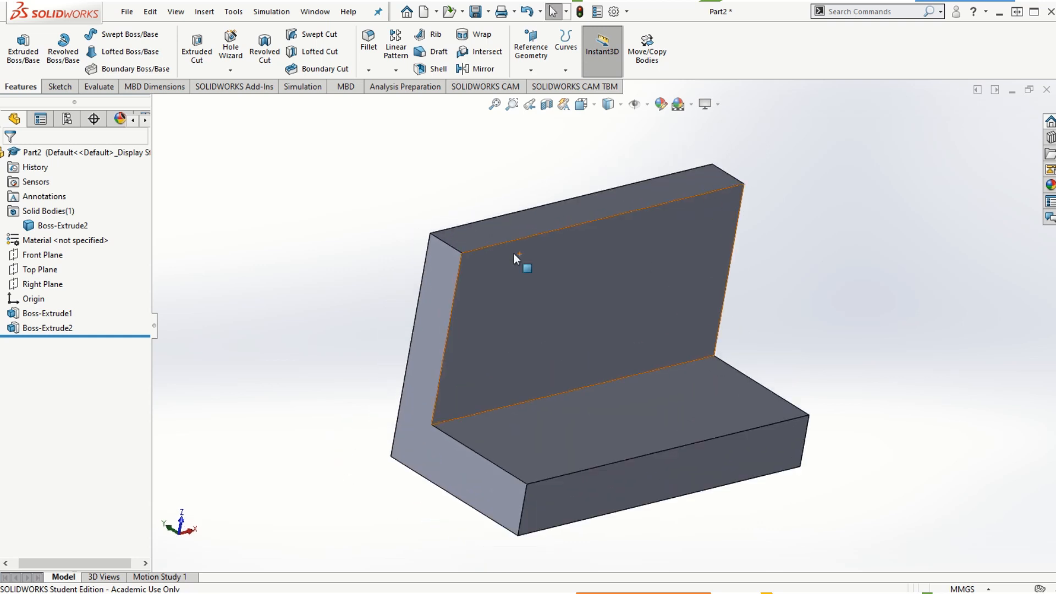
pyautogui.scroll(2, 606, 326)
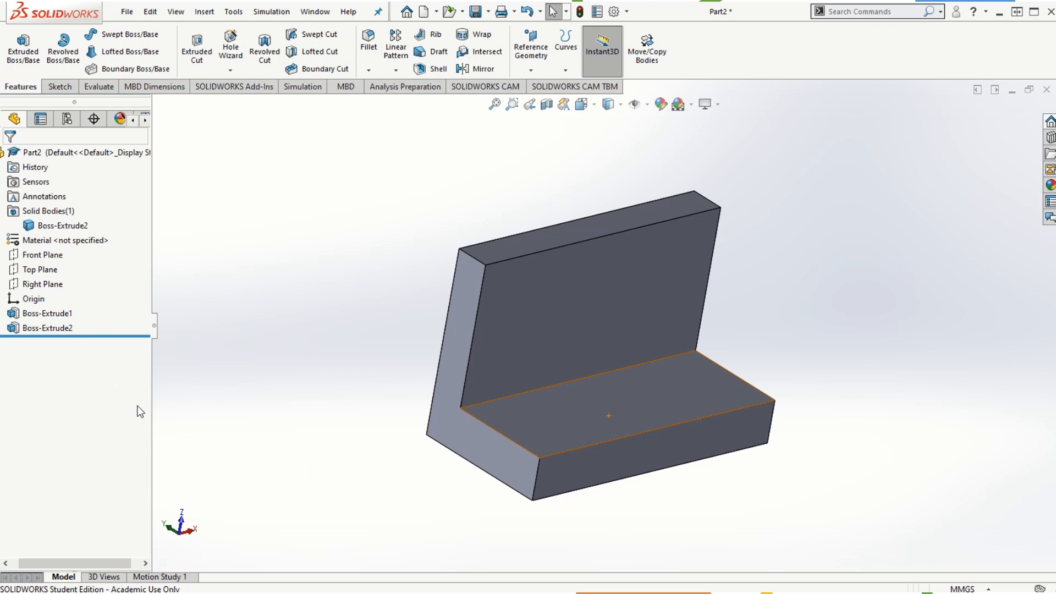
pyautogui.rightClick(55, 329)
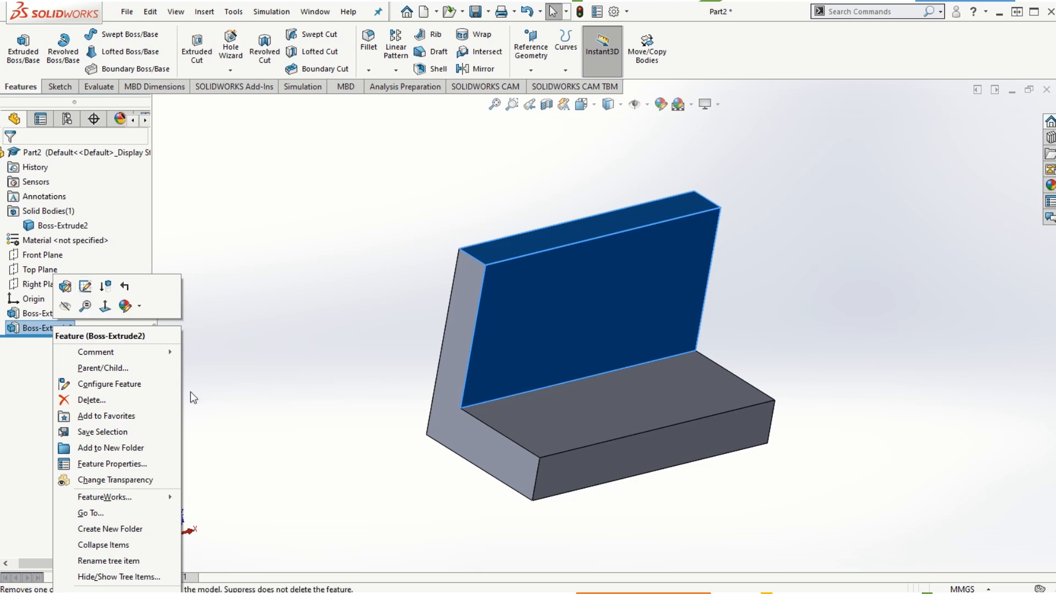
pyautogui.click(227, 387)
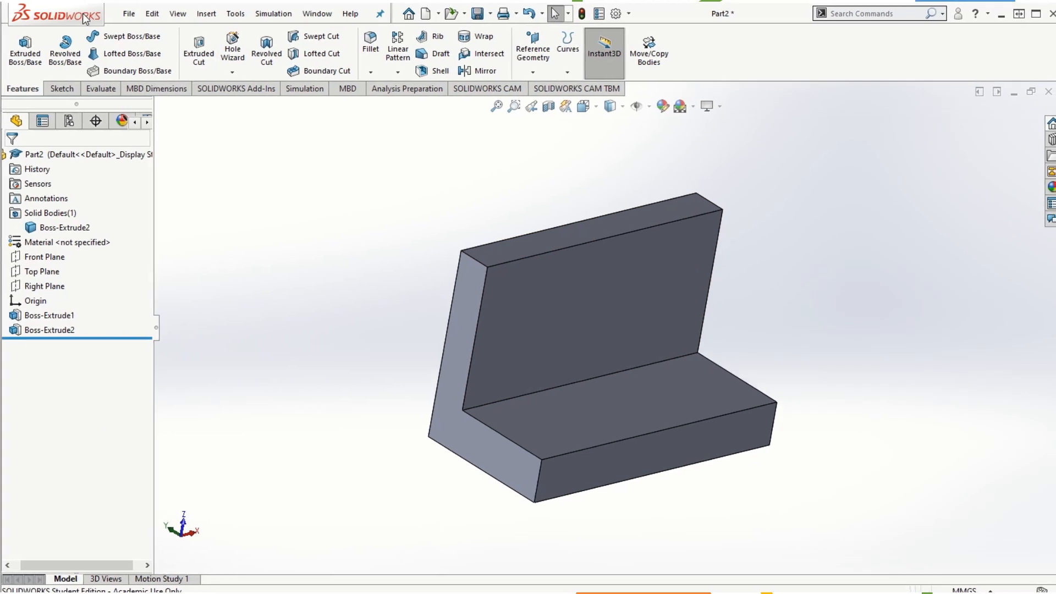
pyautogui.click(44, 331)
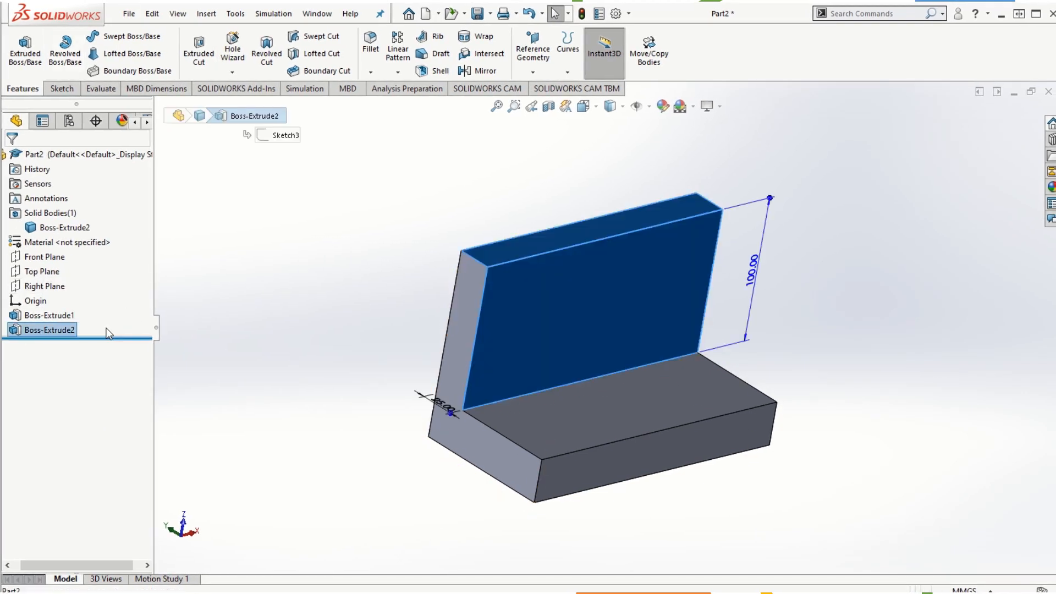
pyautogui.click(201, 166)
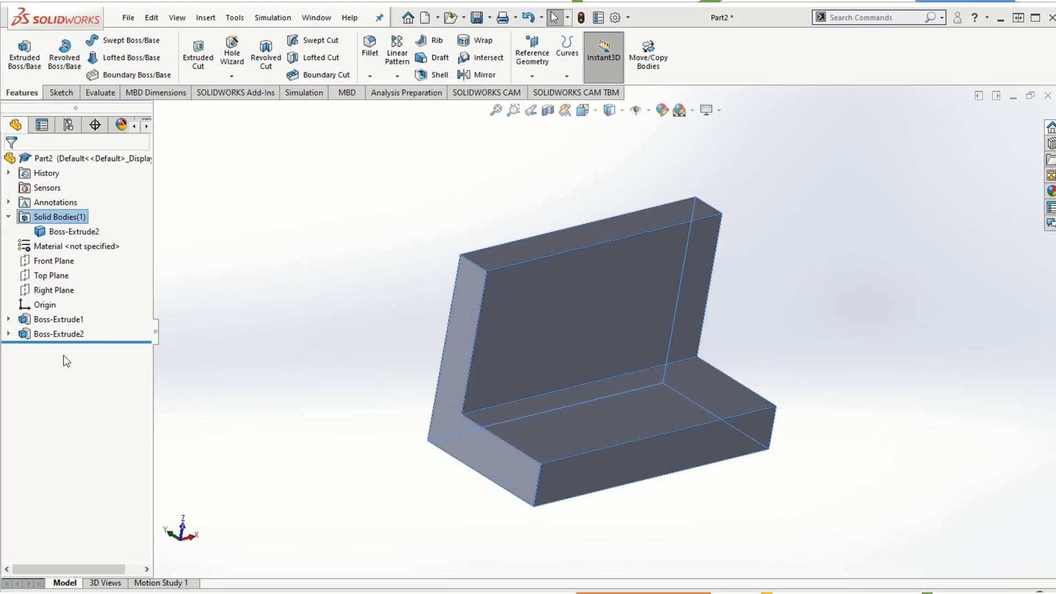
# Change the sketch plane of the upright wall's sketch to the base block's bottom face
pyautogui.click(8, 334)
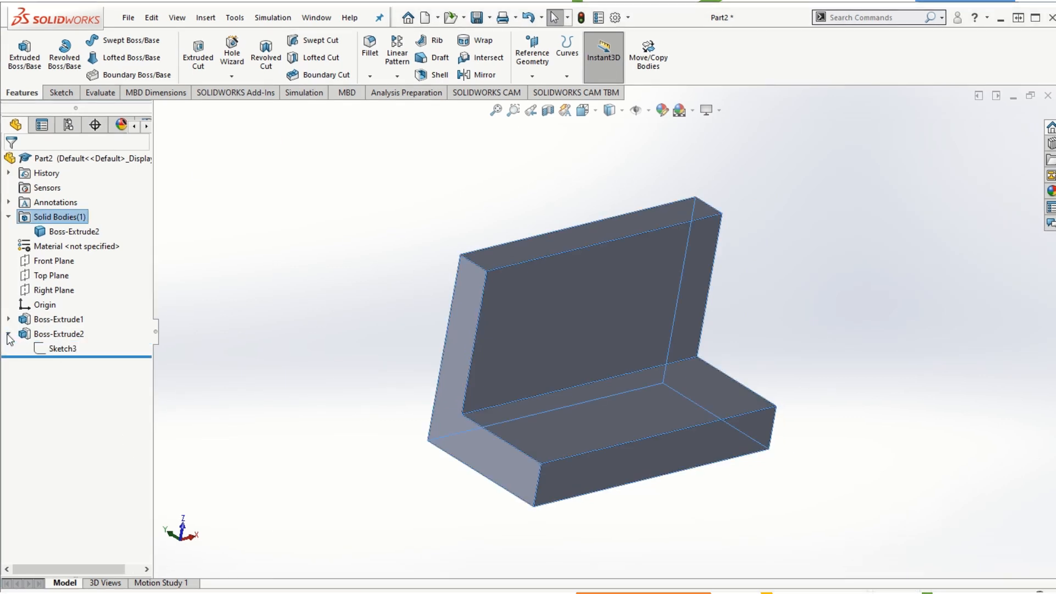
pyautogui.click(70, 349)
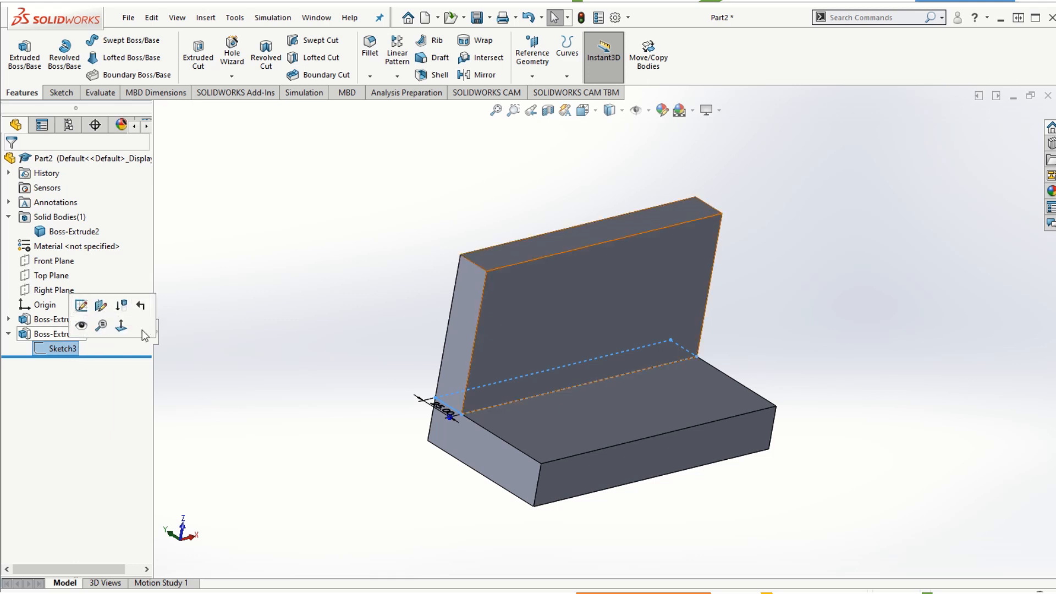
pyautogui.click(100, 307)
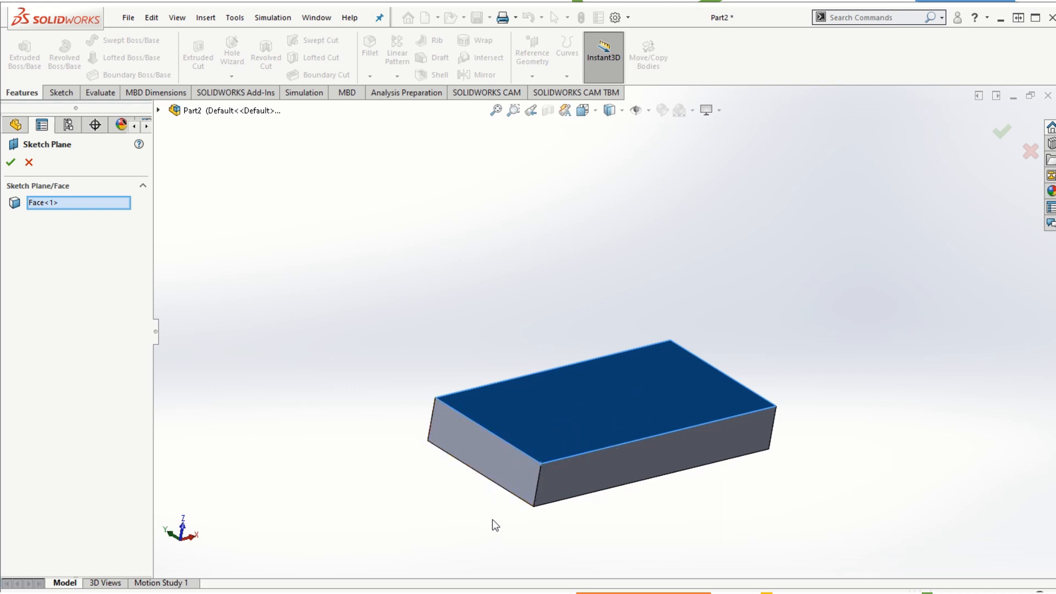
pyautogui.moveTo(598, 526)
pyautogui.mouseDown(button='middle')
pyautogui.moveTo(602, 464)
pyautogui.moveTo(566, 420)
pyautogui.moveTo(553, 434)
pyautogui.mouseUp(button='middle')
pyautogui.click(550, 434)
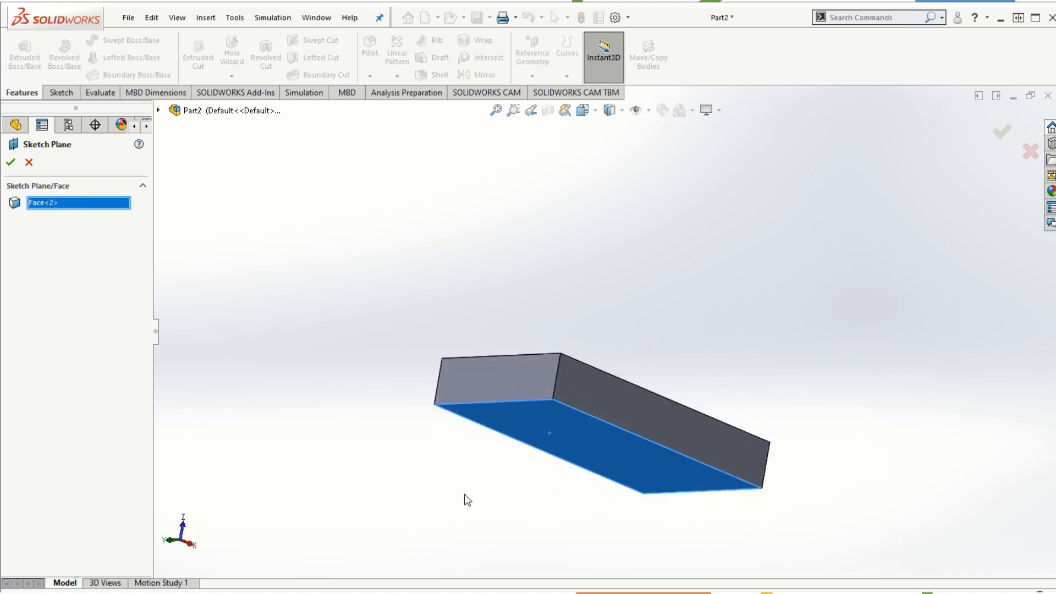
pyautogui.moveTo(464, 495); pyautogui.dragTo(281, 417, button='middle')
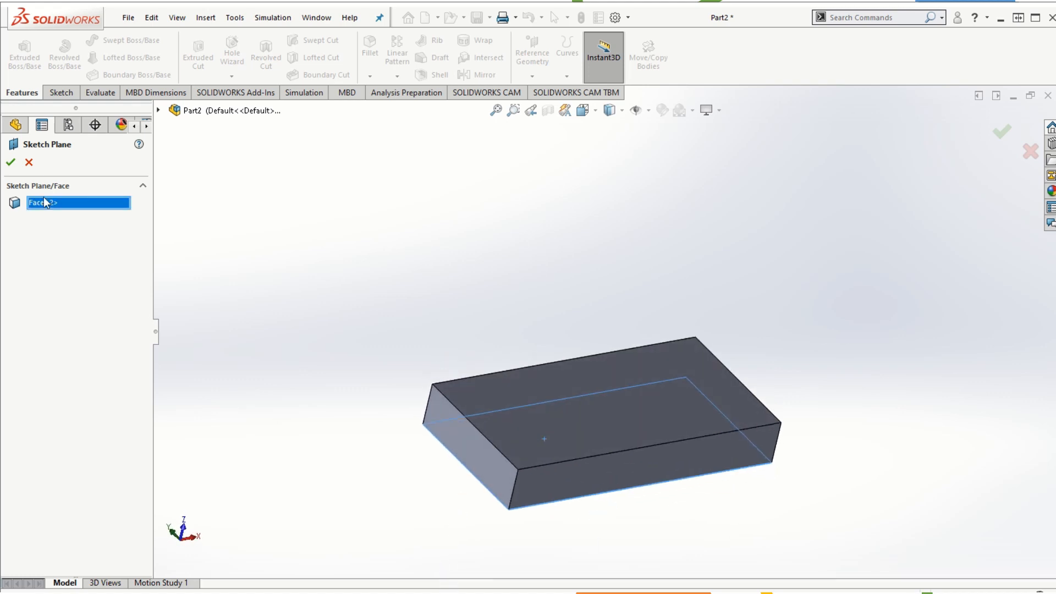
pyautogui.click(11, 163)
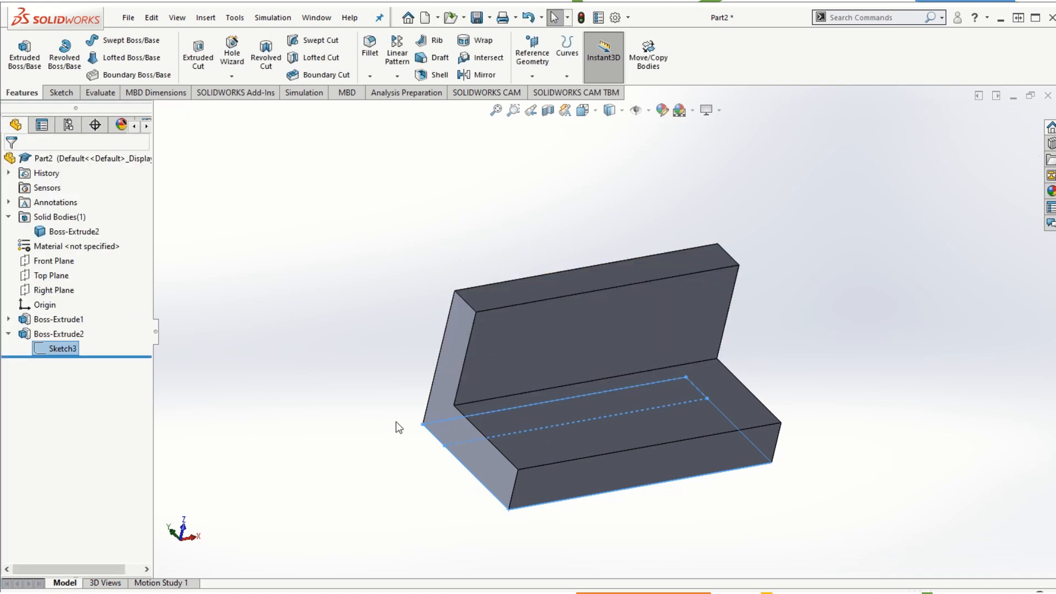
pyautogui.click(792, 527)
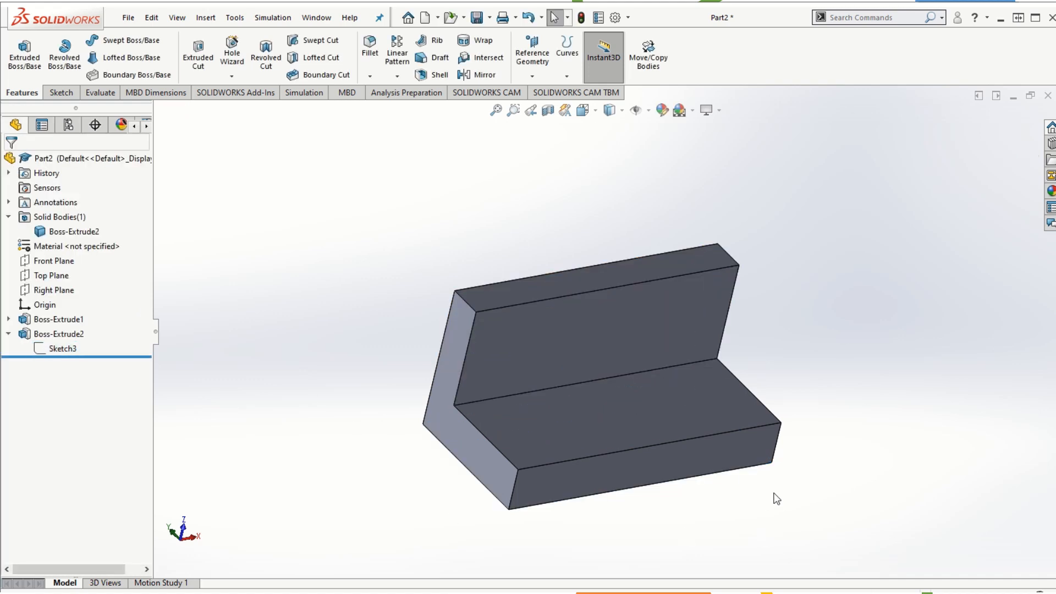
# Compare the base block's top and bottom faces by highlighting each one from a suitable angle
pyautogui.moveTo(762, 465); pyautogui.dragTo(774, 421, button='middle')
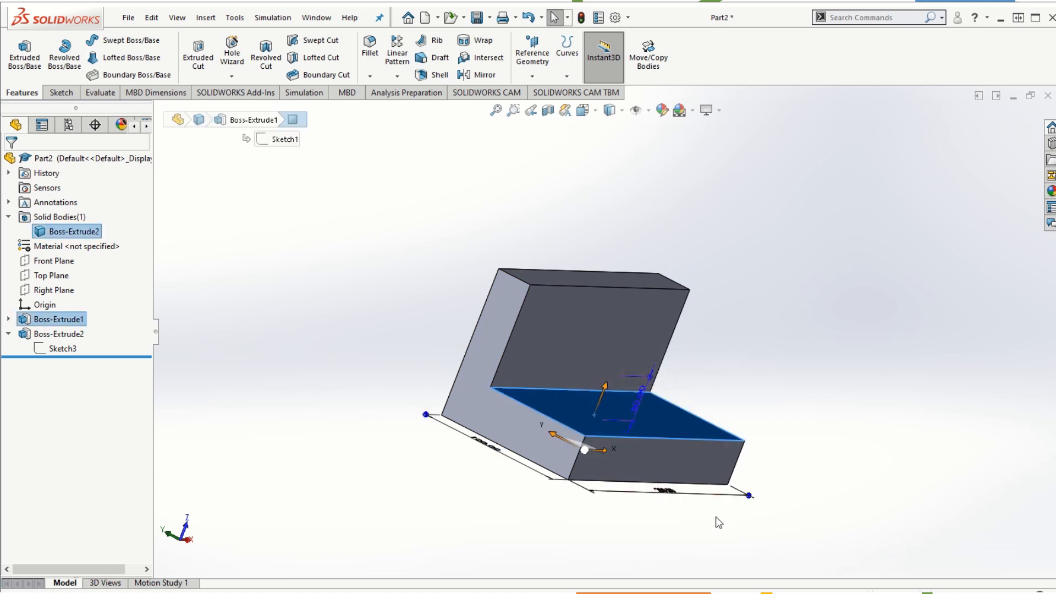
pyautogui.moveTo(570, 554); pyautogui.dragTo(583, 477, button='middle')
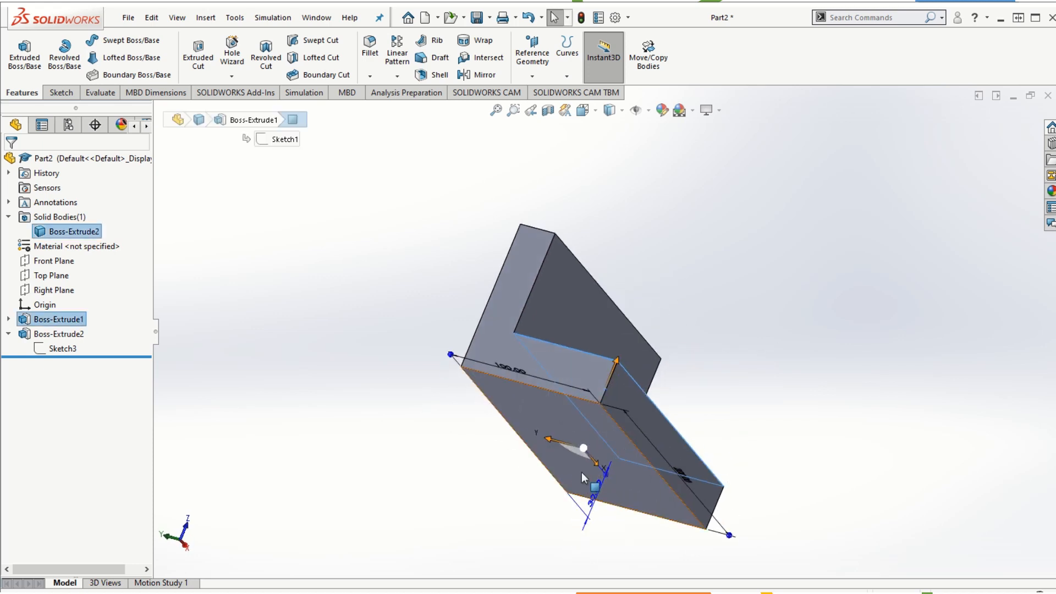
pyautogui.click(553, 420)
pyautogui.moveTo(909, 351); pyautogui.dragTo(892, 427, button='middle')
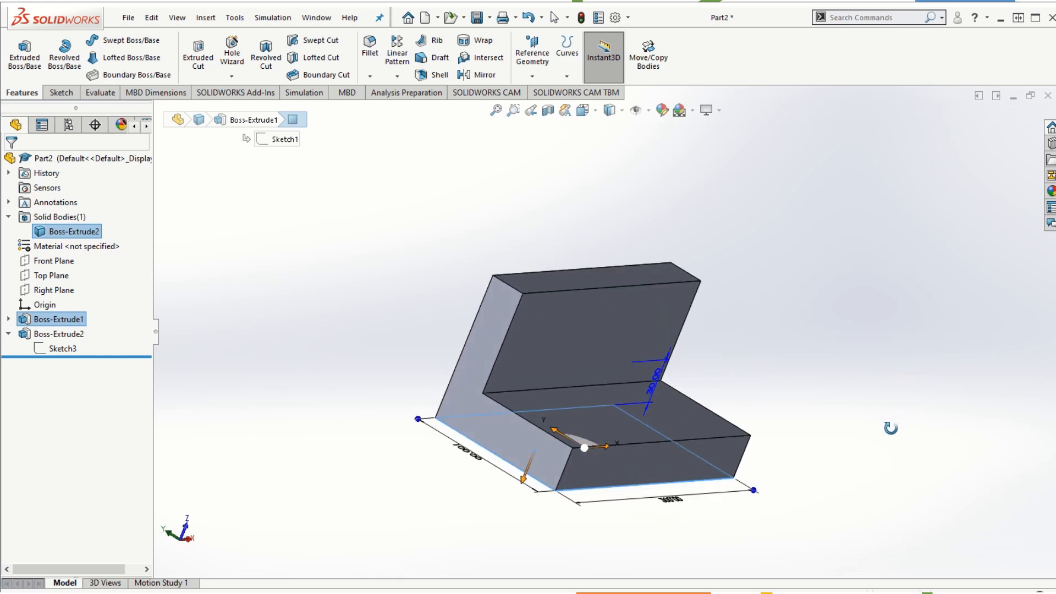
# Open the wall extrusion's definition and examine from several angles how its preview starts at the sketch plane
pyautogui.rightClick(65, 335)
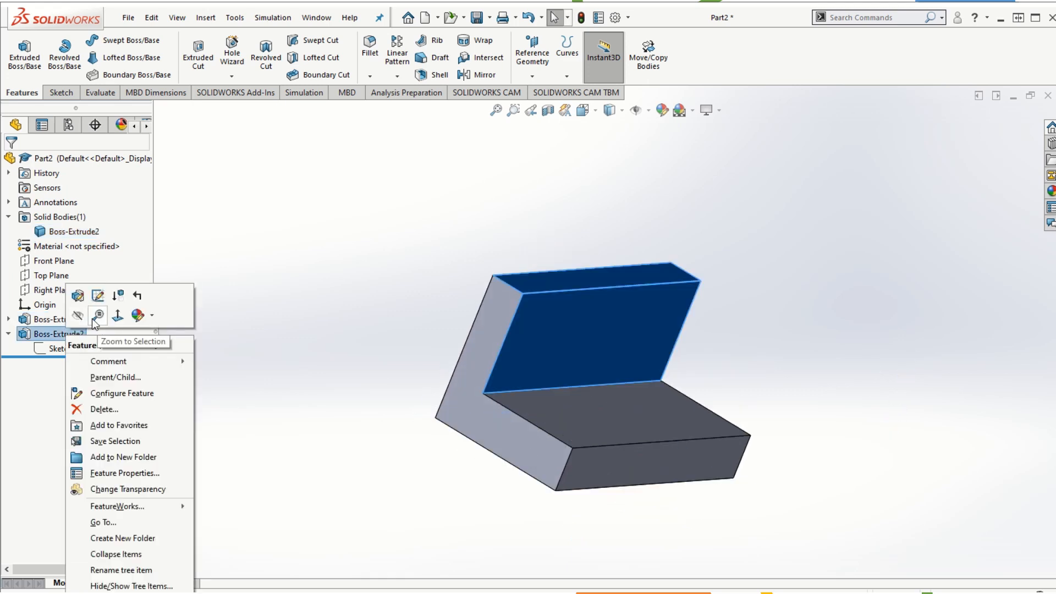
pyautogui.click(79, 297)
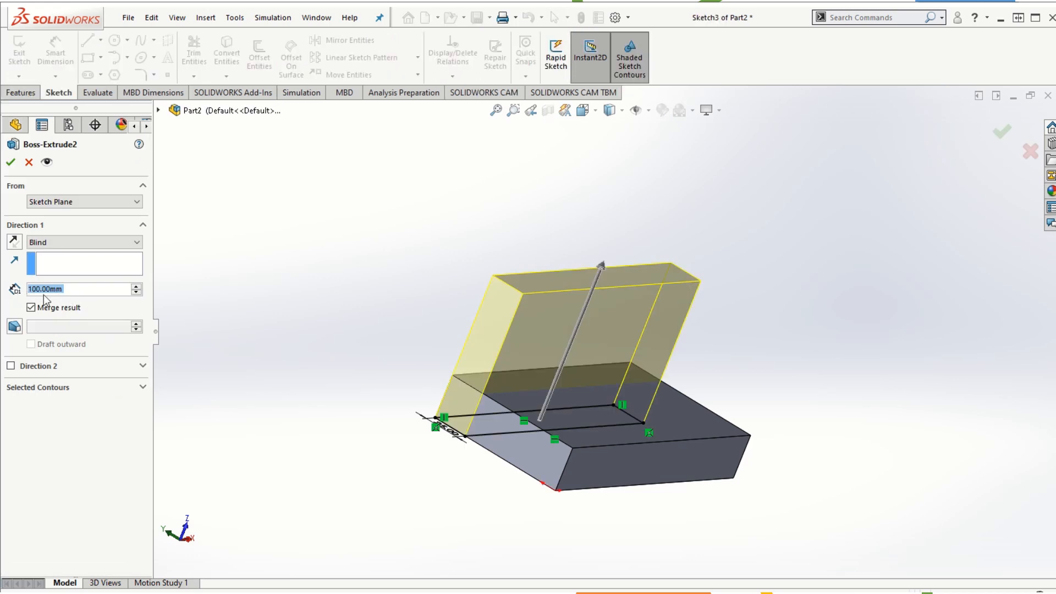
pyautogui.moveTo(504, 526); pyautogui.dragTo(413, 464, button='middle')
pyautogui.moveTo(472, 496); pyautogui.dragTo(604, 407, button='middle')
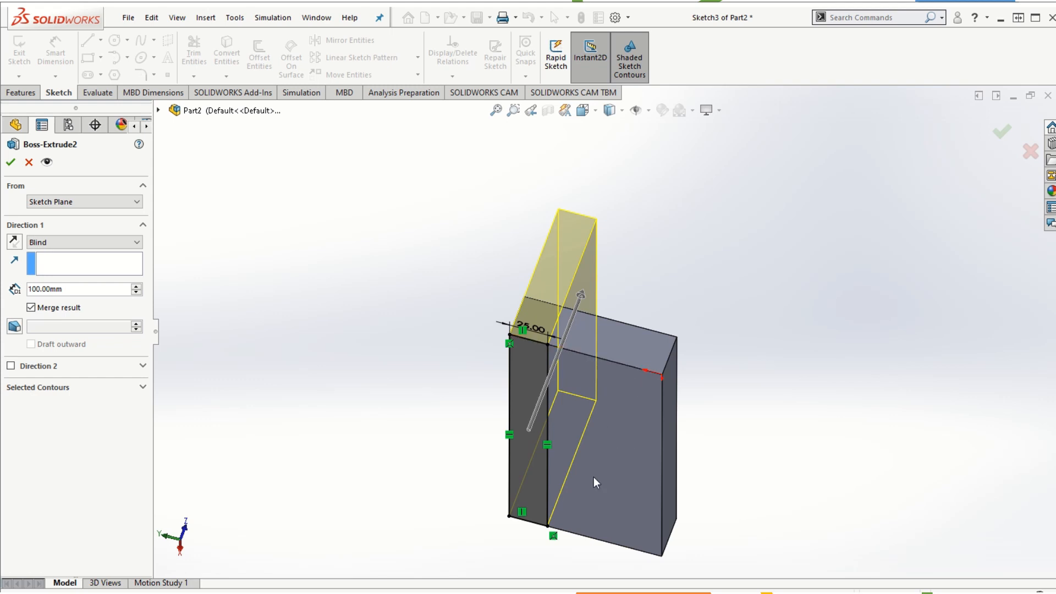
pyautogui.moveTo(582, 407); pyautogui.dragTo(669, 421, button='middle')
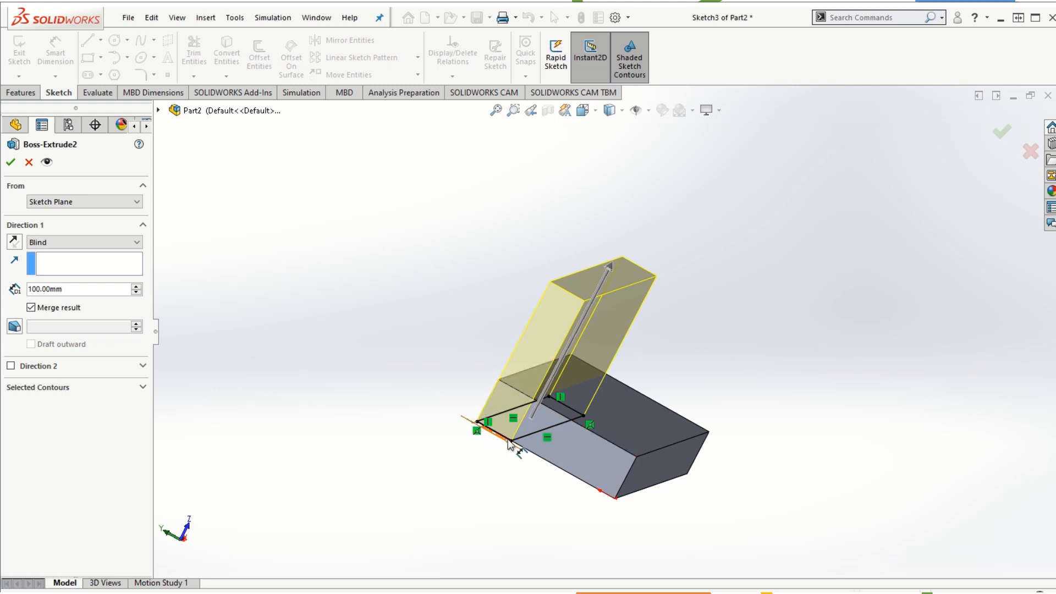
pyautogui.moveTo(509, 443); pyautogui.dragTo(553, 415, button='middle')
pyautogui.moveTo(404, 389); pyautogui.dragTo(488, 410, button='middle')
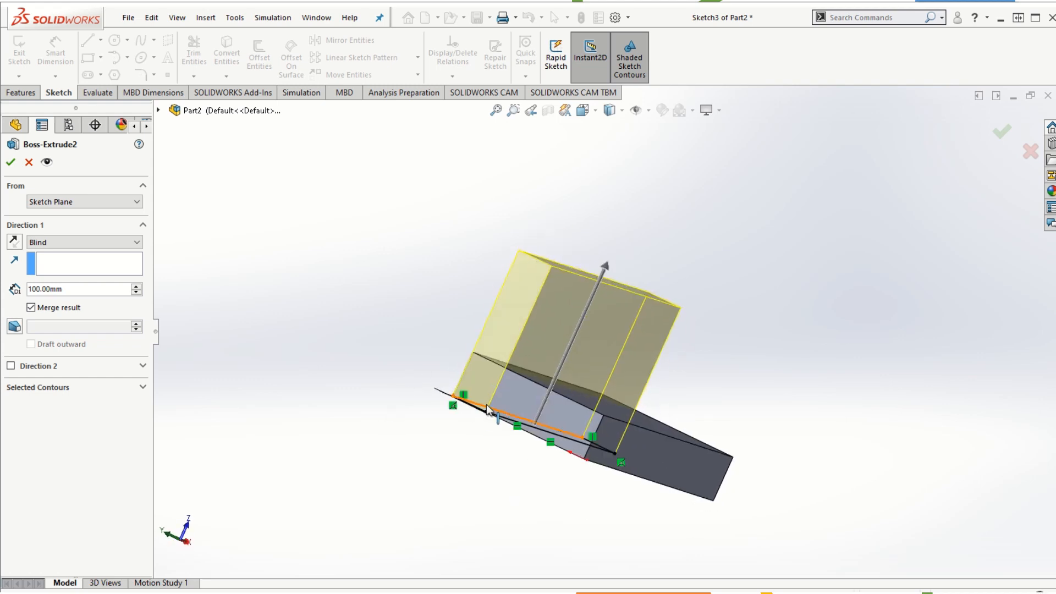
pyautogui.moveTo(797, 317)
pyautogui.mouseDown(button='middle')
pyautogui.moveTo(818, 320)
pyautogui.moveTo(800, 335)
pyautogui.moveTo(842, 365)
pyautogui.moveTo(825, 358)
pyautogui.mouseUp(button='middle')
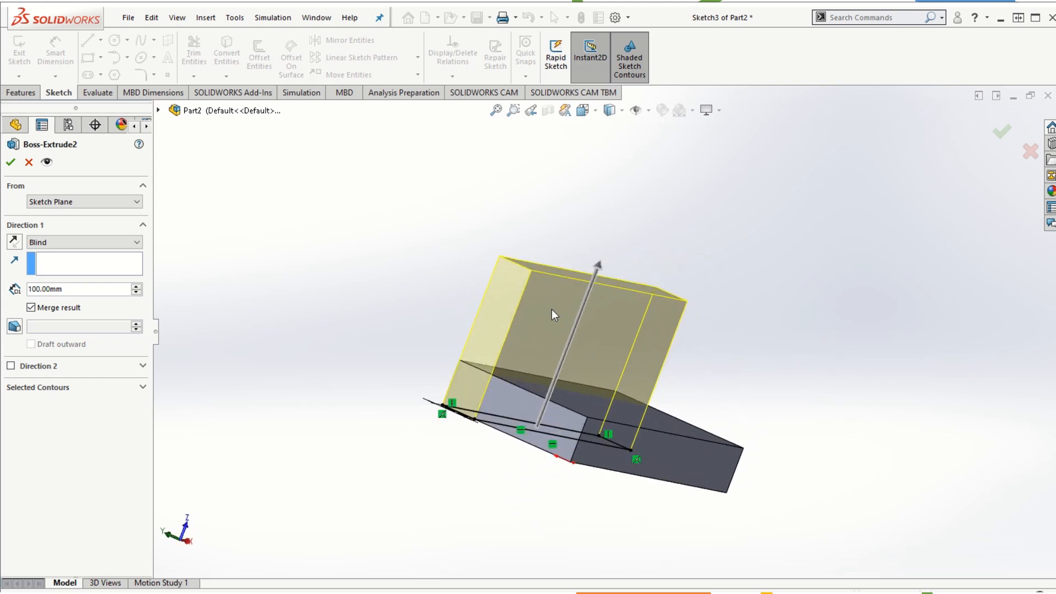
pyautogui.moveTo(801, 354)
pyautogui.mouseDown(button='middle')
pyautogui.moveTo(825, 370)
pyautogui.moveTo(794, 373)
pyautogui.mouseUp(button='middle')
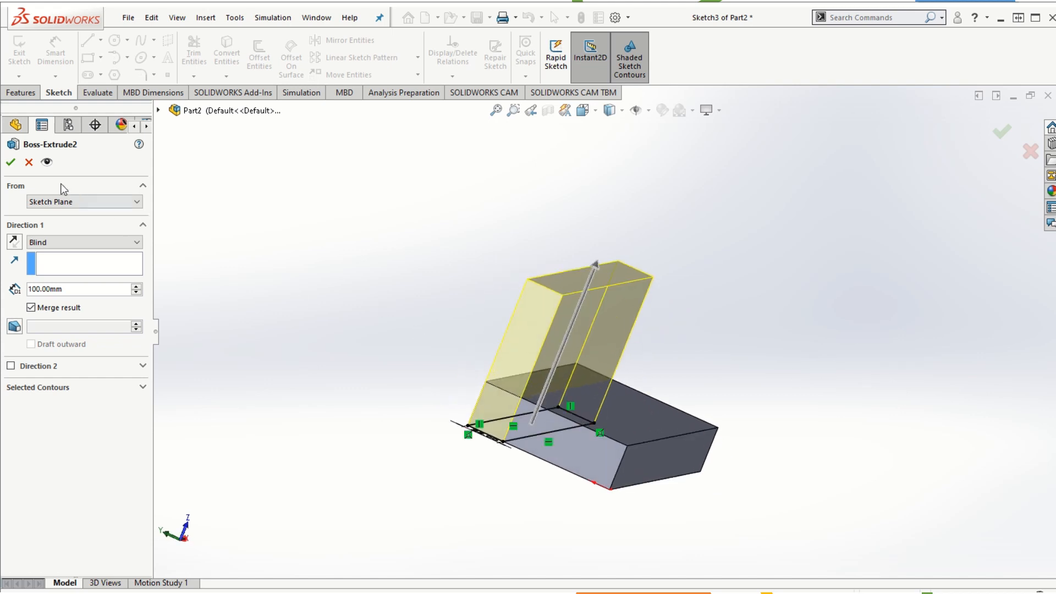
pyautogui.click(10, 162)
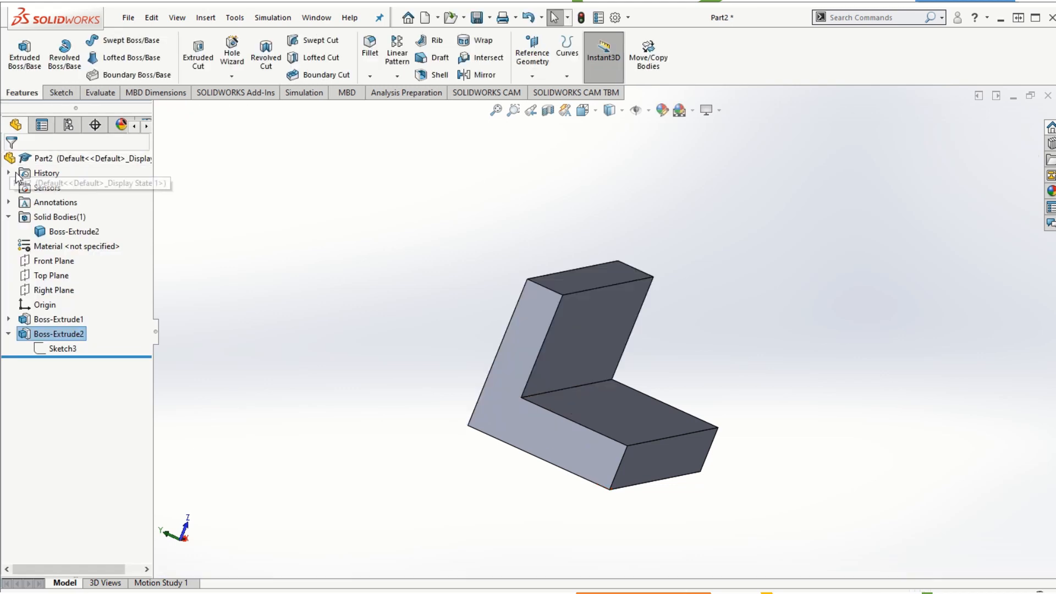
# Edit the wall extrusion to start from Surface/Face/Plane, using the base block's top face as the start face
pyautogui.rightClick(50, 333)
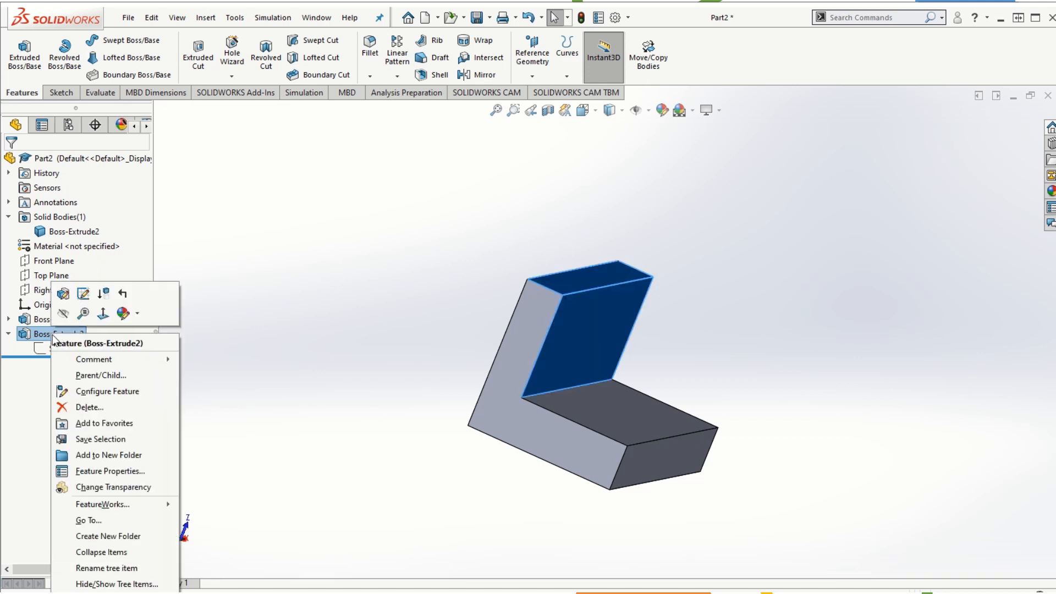
pyautogui.click(64, 295)
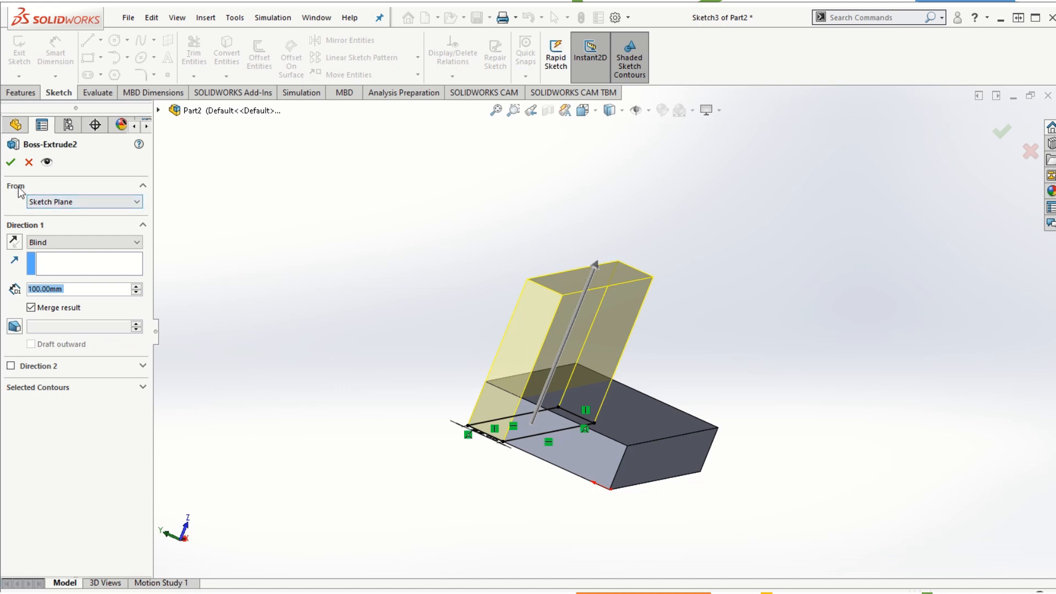
pyautogui.click(130, 201)
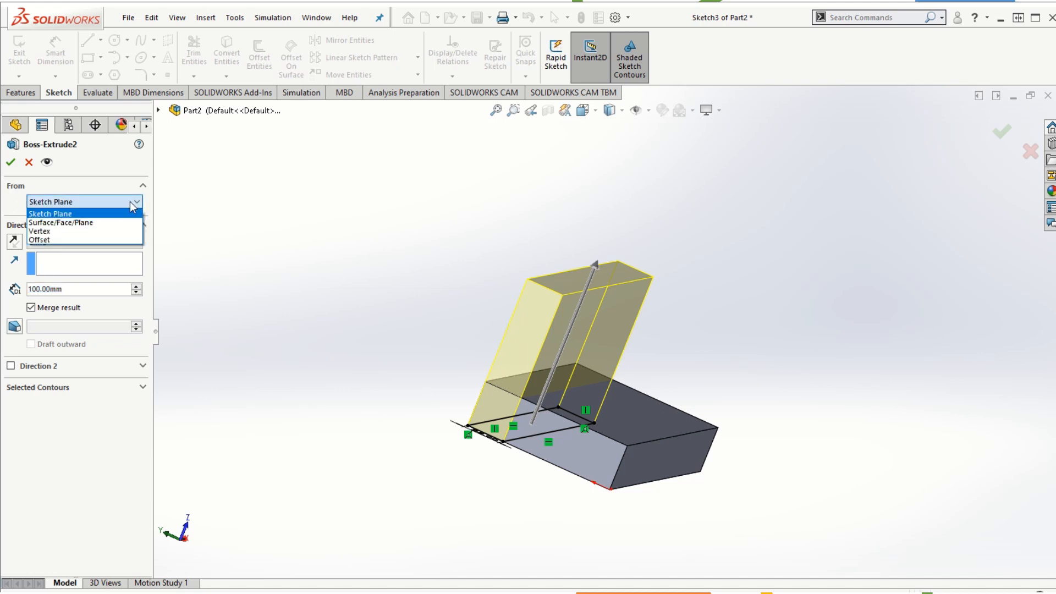
pyautogui.click(81, 223)
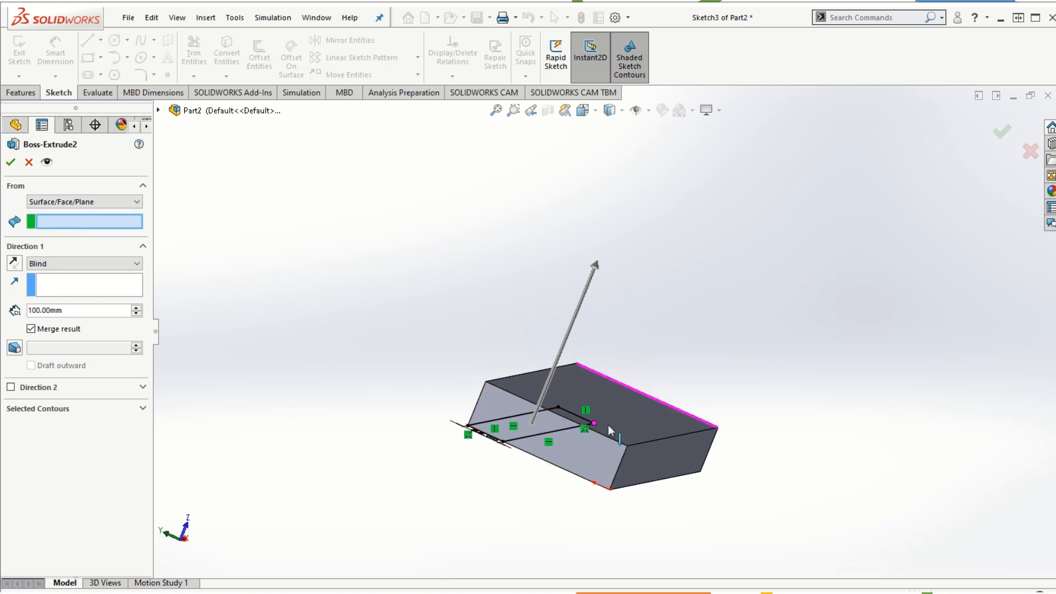
pyautogui.click(630, 421)
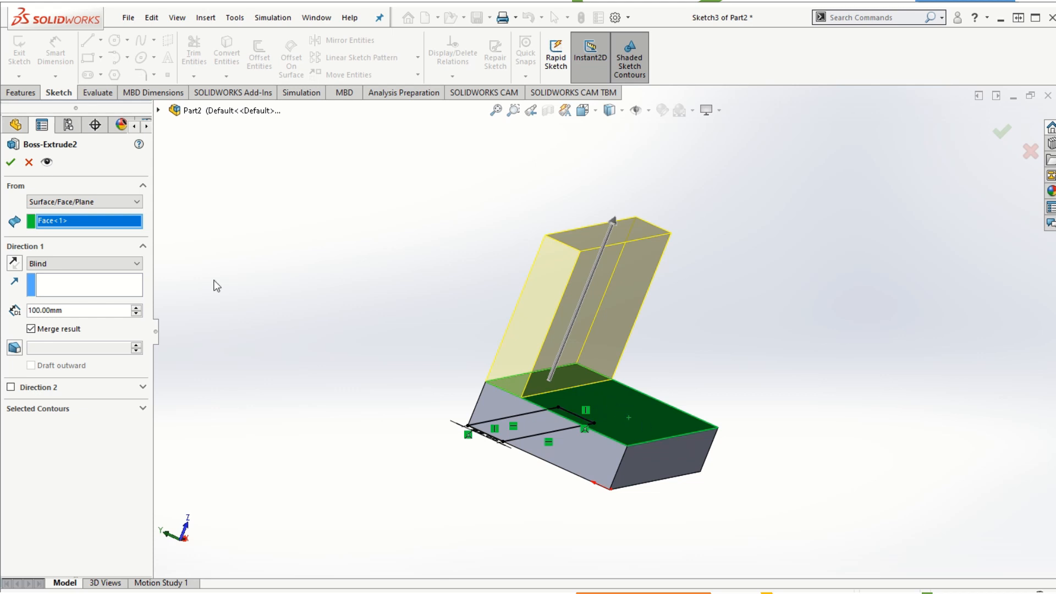
pyautogui.click(10, 163)
pyautogui.moveTo(445, 539); pyautogui.dragTo(507, 425, button='middle')
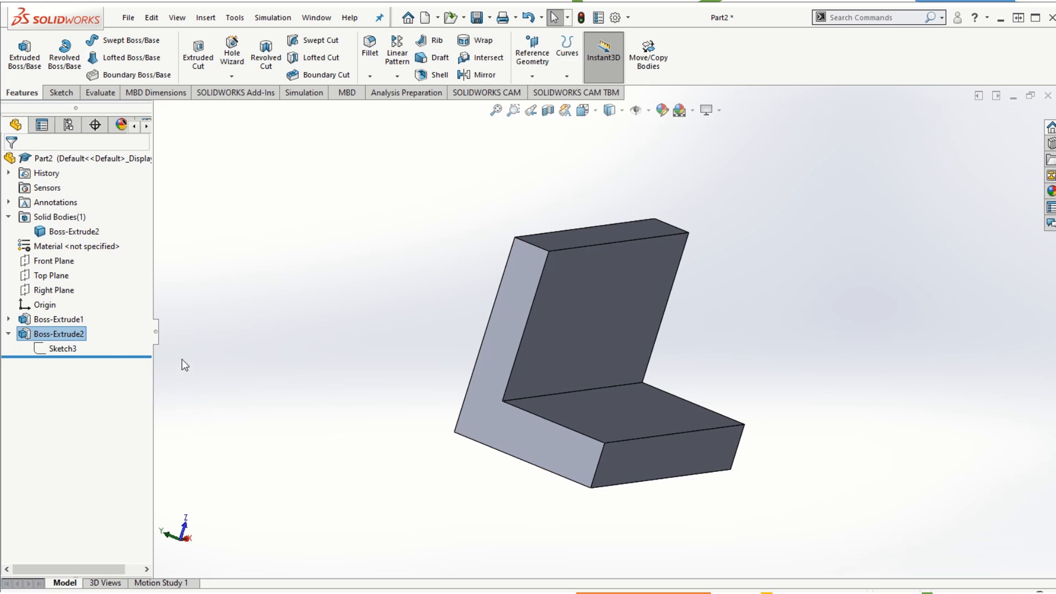
# Set the wall extrusion's end condition to Mid Plane, and inspect the wall's side profile around the base's top face
pyautogui.rightClick(52, 335)
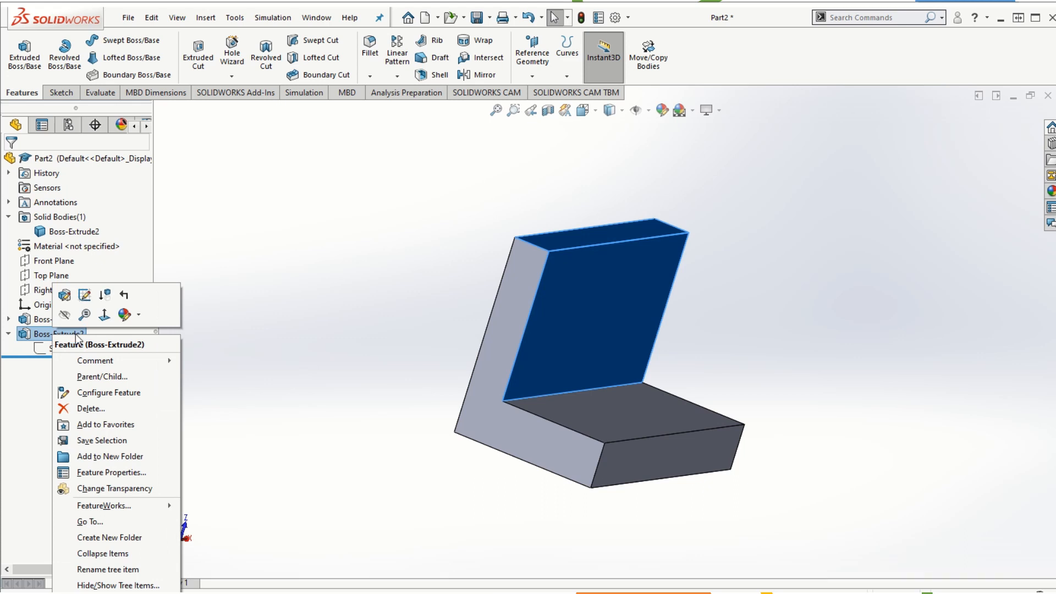
pyautogui.click(84, 295)
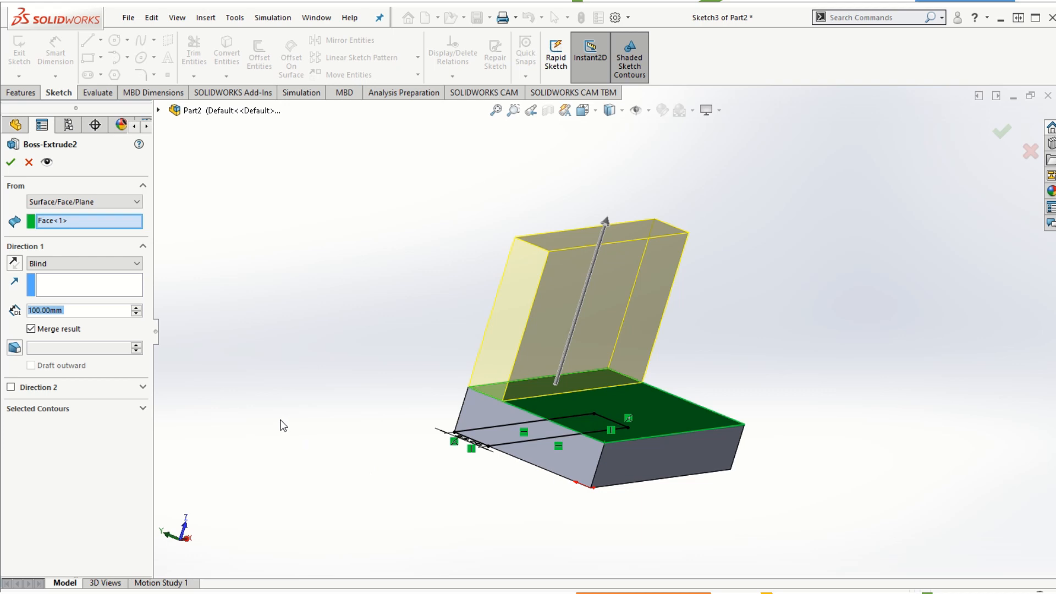
pyautogui.click(135, 266)
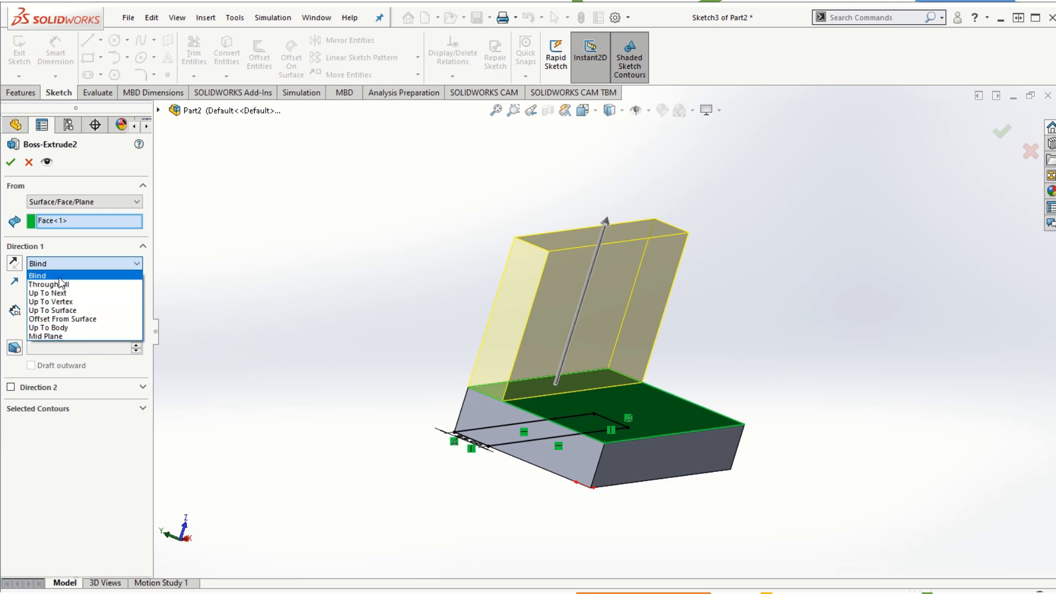
pyautogui.click(68, 336)
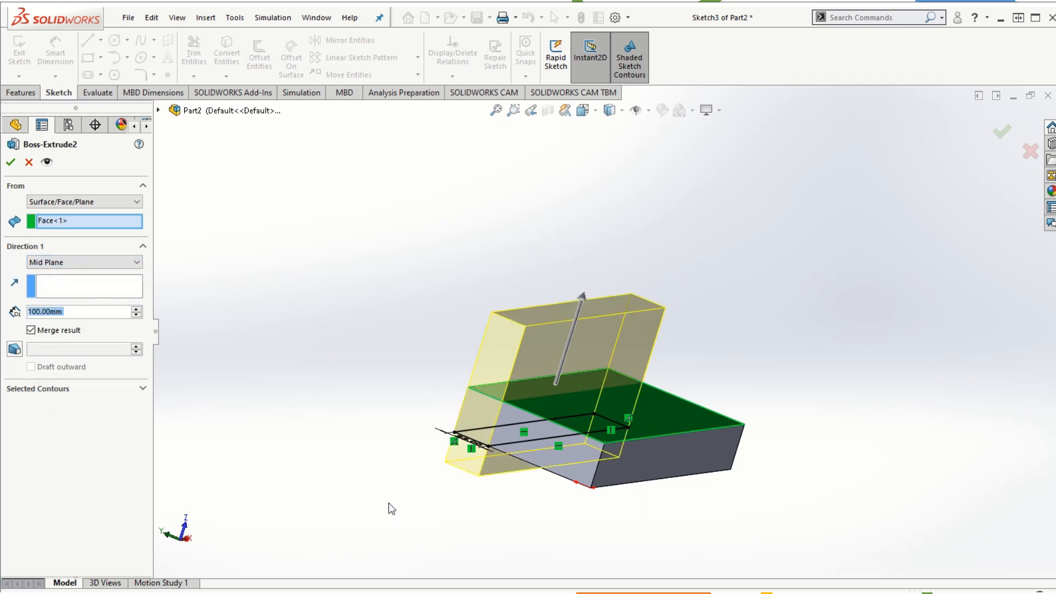
pyautogui.moveTo(389, 504); pyautogui.dragTo(410, 478, button='middle')
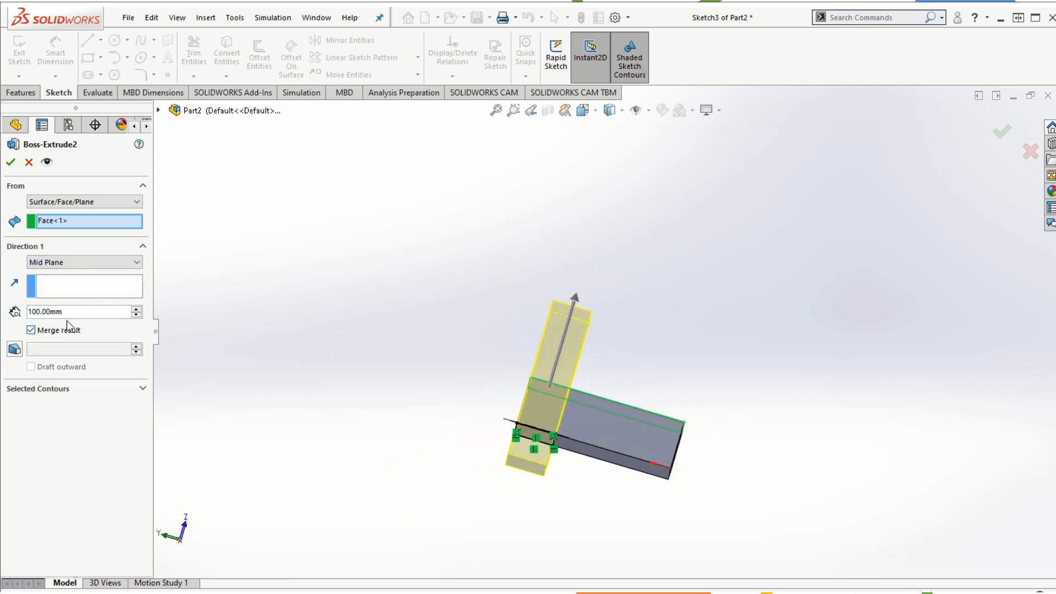
pyautogui.moveTo(365, 409); pyautogui.dragTo(387, 405, button='middle')
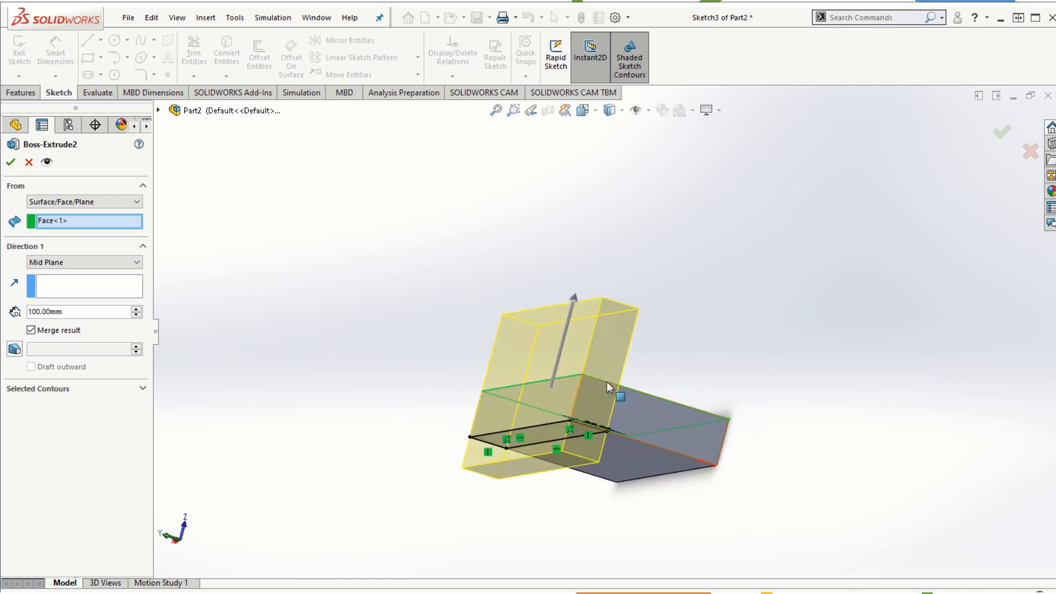
pyautogui.scroll(-3, 611, 396)
pyautogui.scroll(-1, 610, 396)
pyautogui.moveTo(716, 278); pyautogui.dragTo(683, 334, button='middle')
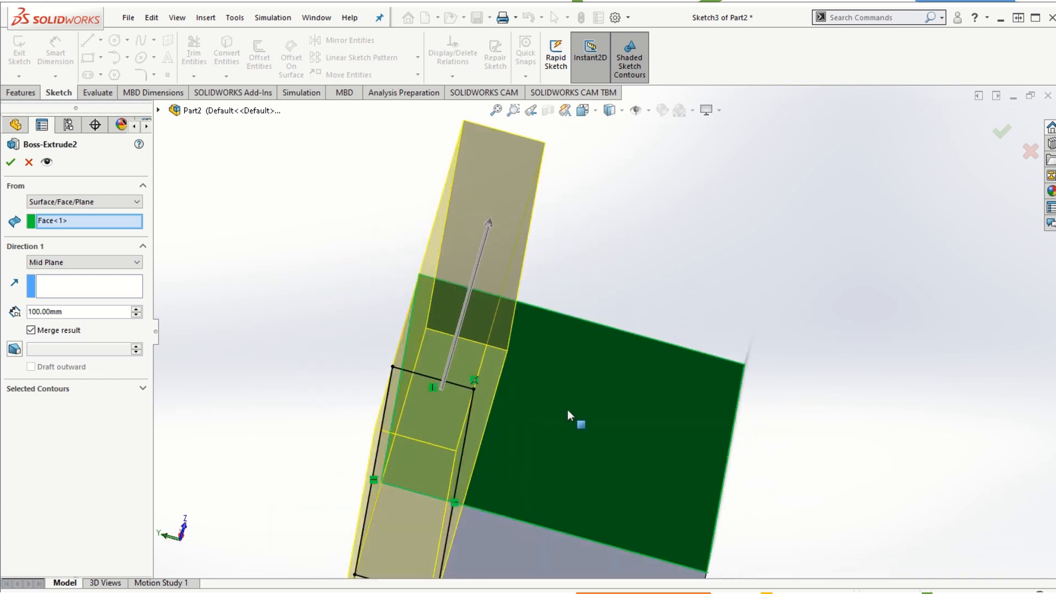
pyautogui.moveTo(820, 435); pyautogui.dragTo(646, 347, button='middle')
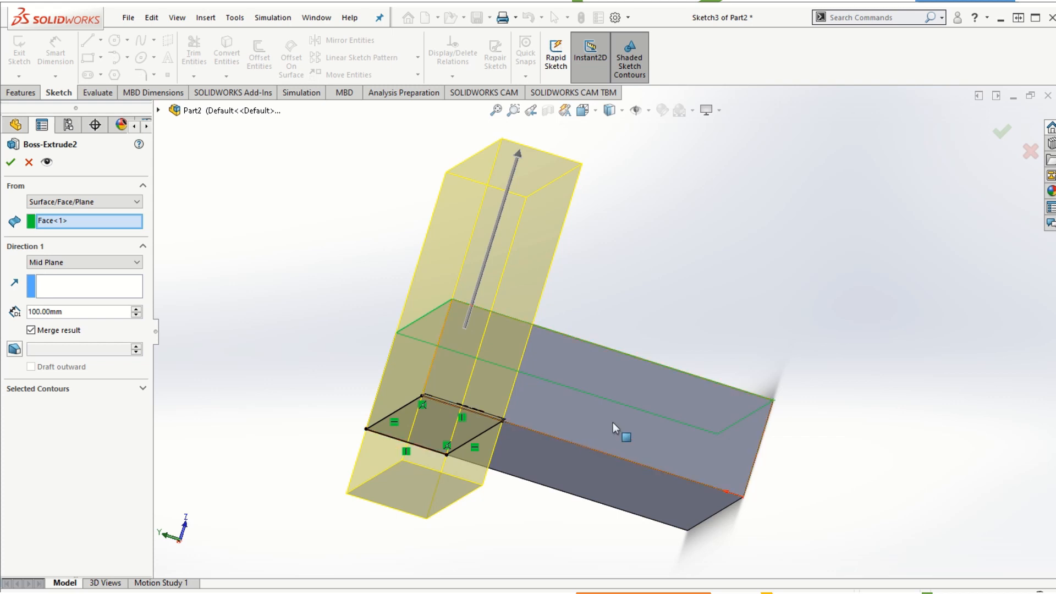
pyautogui.moveTo(965, 337); pyautogui.dragTo(937, 370, button='middle')
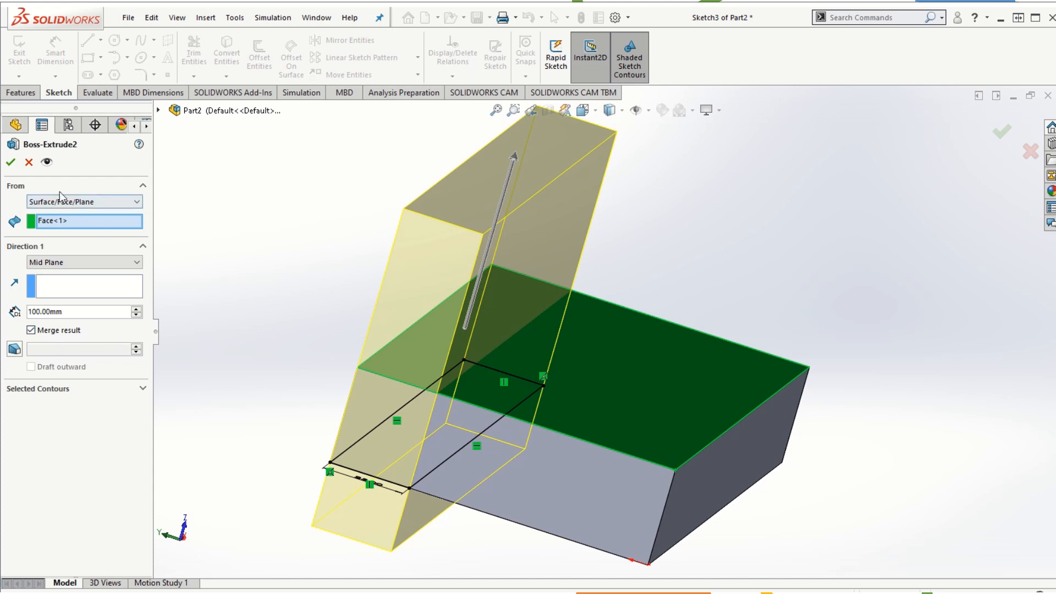
pyautogui.click(10, 161)
pyautogui.moveTo(774, 547); pyautogui.dragTo(778, 427, button='middle')
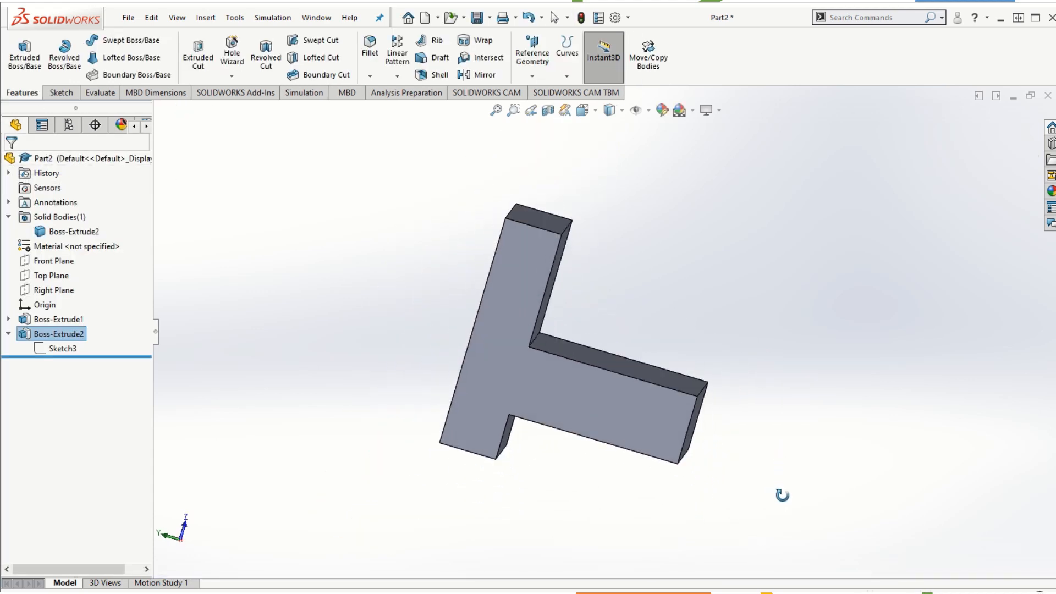
pyautogui.click(549, 342)
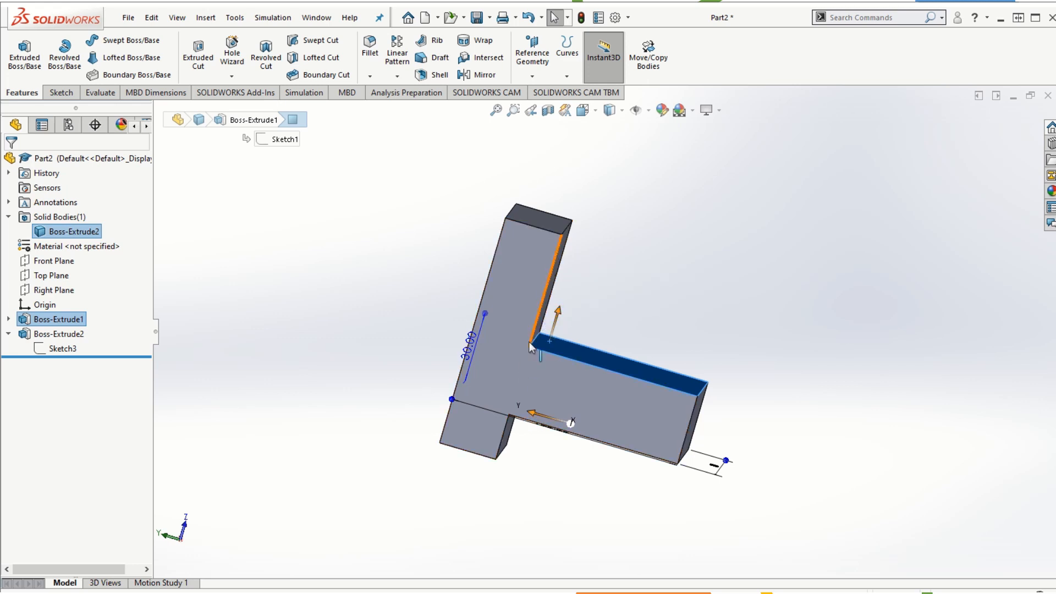
# Measure the length of the wall's upright edge above the base block's top face
pyautogui.click(813, 381)
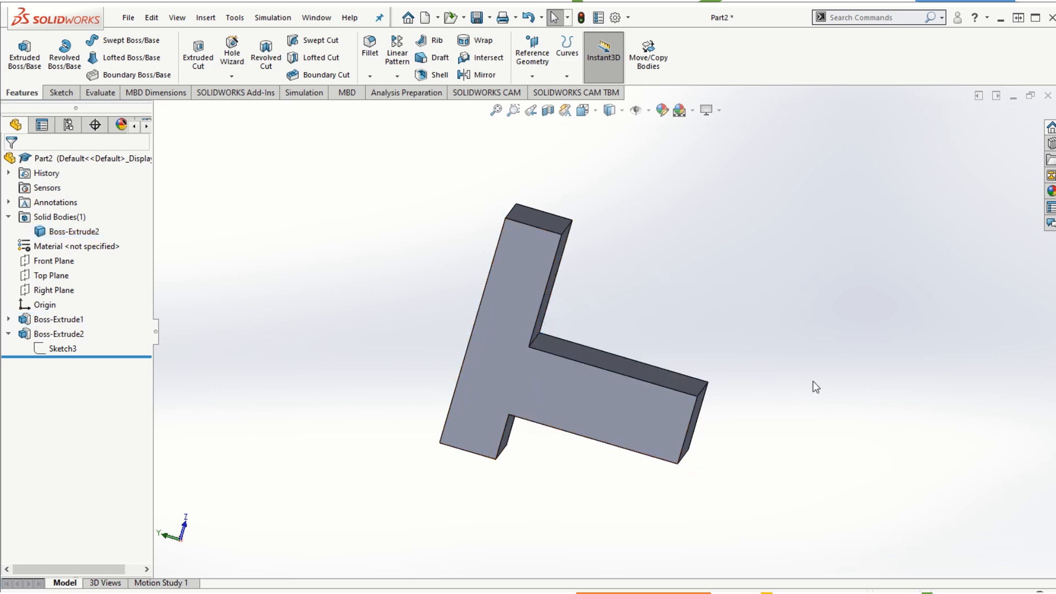
pyautogui.click(107, 93)
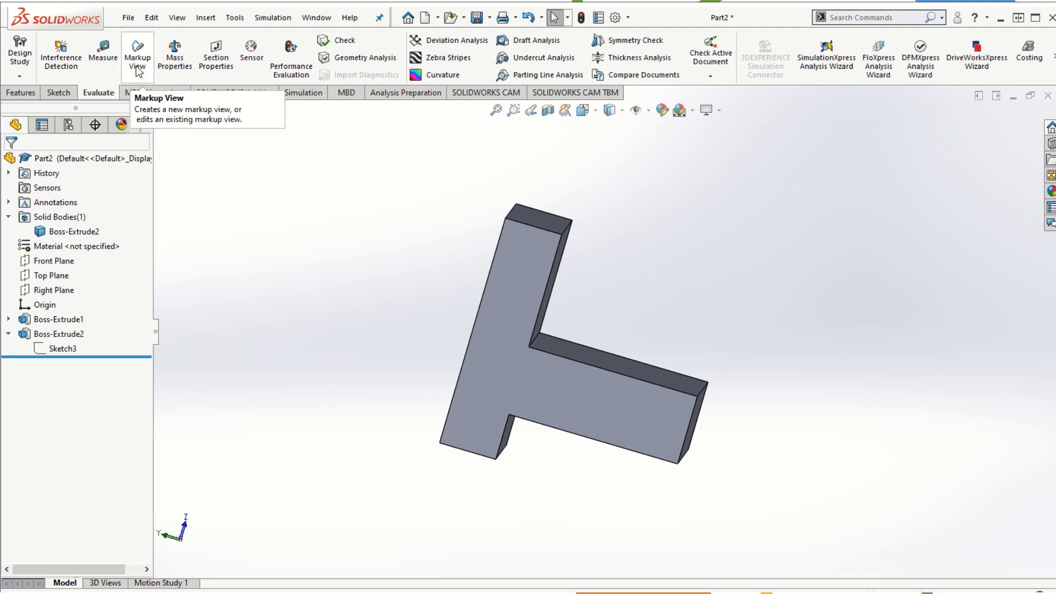
pyautogui.click(104, 55)
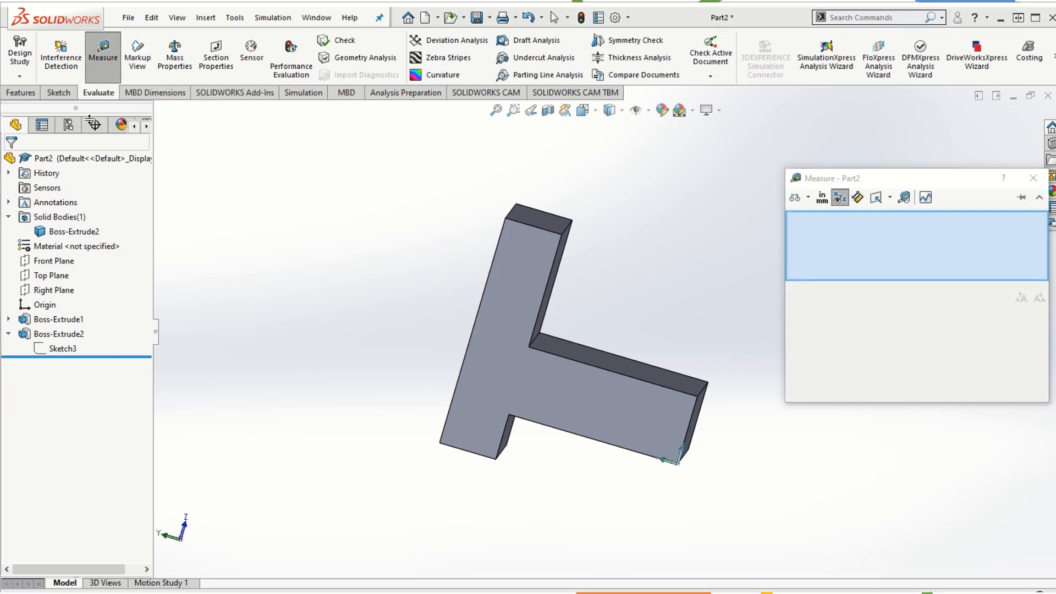
pyautogui.click(542, 312)
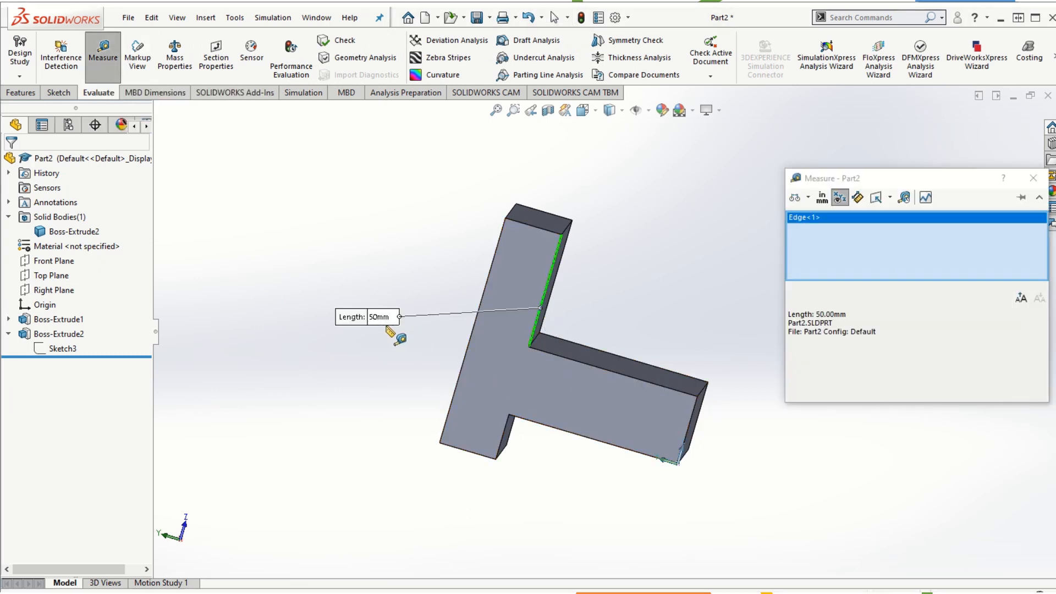
pyautogui.click(559, 477)
# Measure the distance between the base block's top face and the wall's underside, and view it from several angles
pyautogui.click(579, 352)
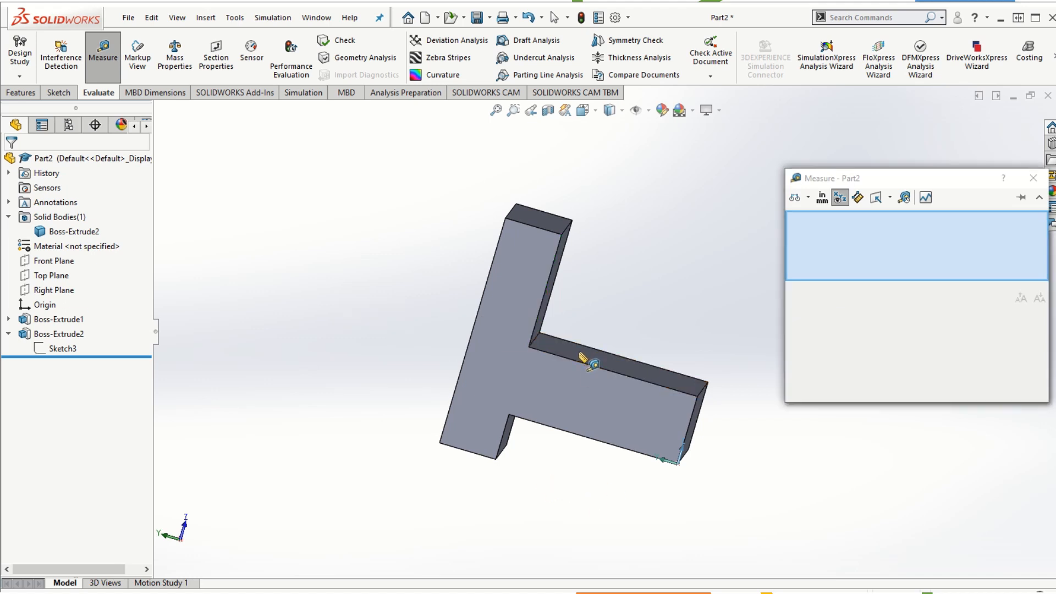
pyautogui.moveTo(570, 505); pyautogui.dragTo(550, 435, button='middle')
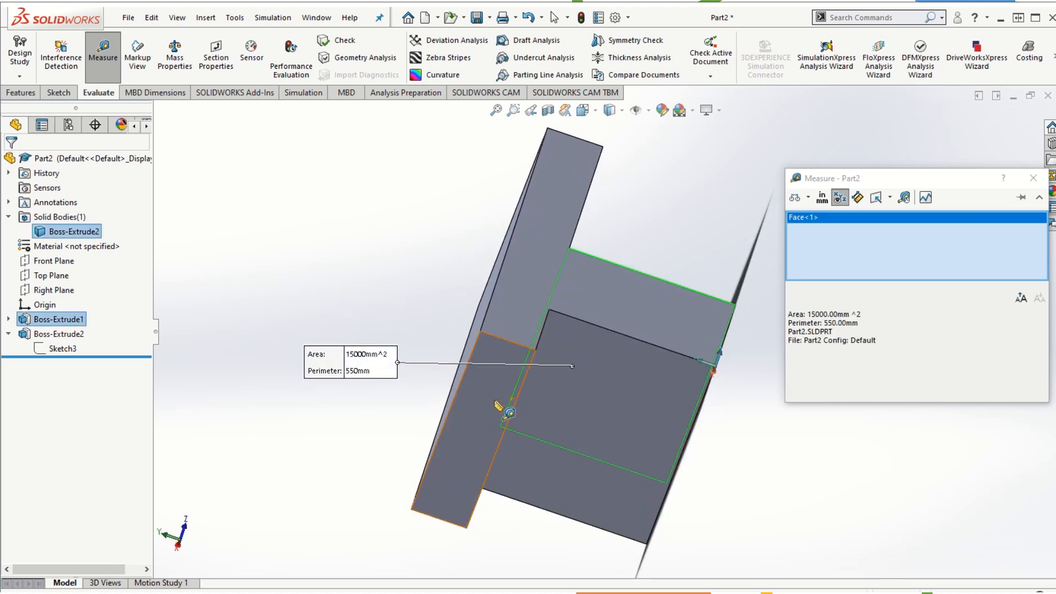
pyautogui.click(489, 404)
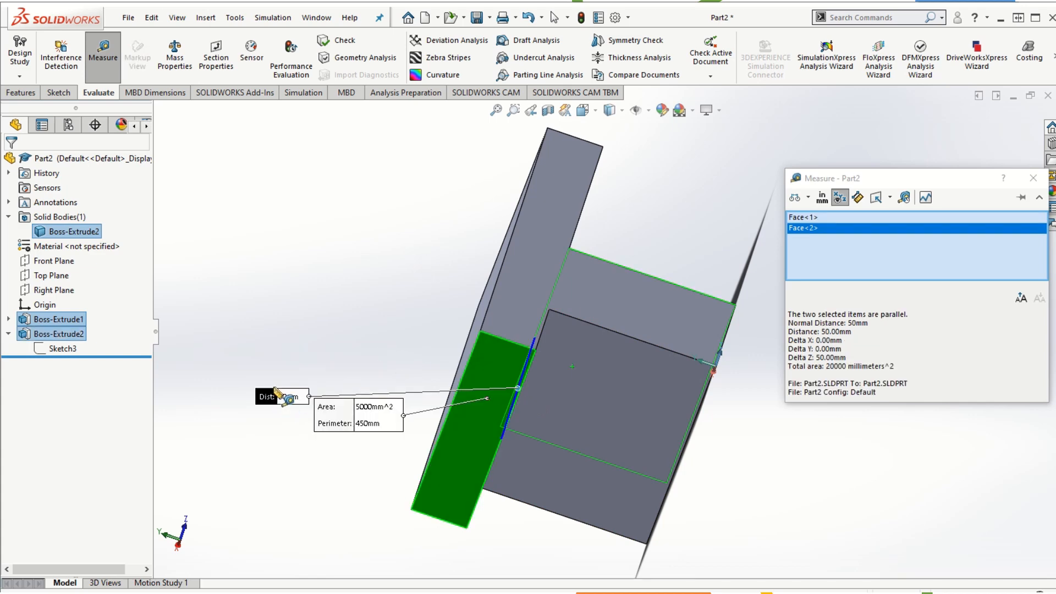
pyautogui.moveTo(397, 271); pyautogui.dragTo(373, 335, button='middle')
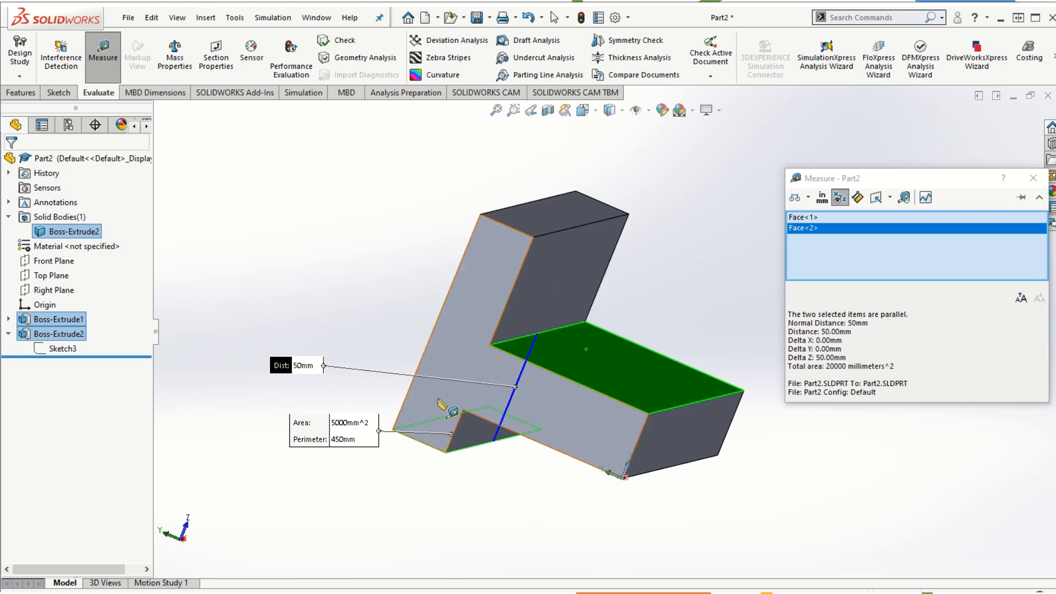
pyautogui.click(1033, 177)
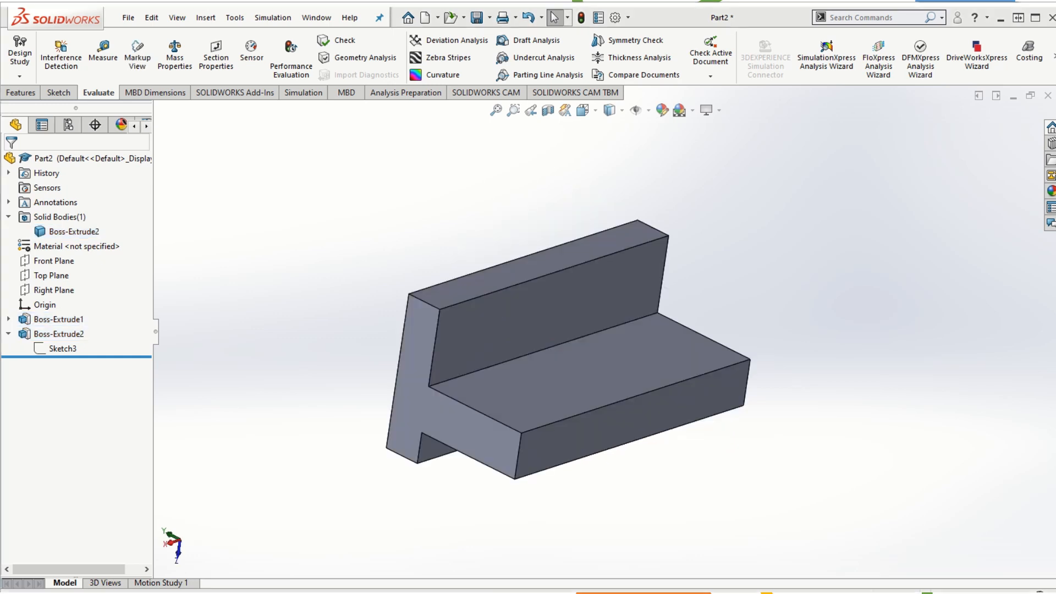
# Set the wall extrusion's end condition to Blind, and inspect the part with the wall pointing up
pyautogui.rightClick(63, 338)
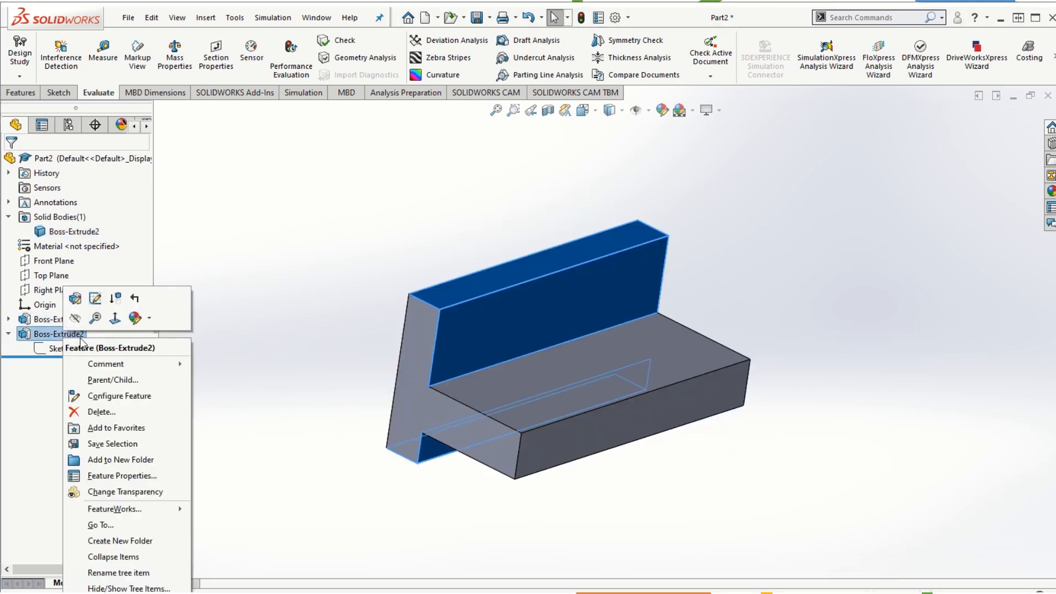
pyautogui.click(76, 299)
pyautogui.click(74, 251)
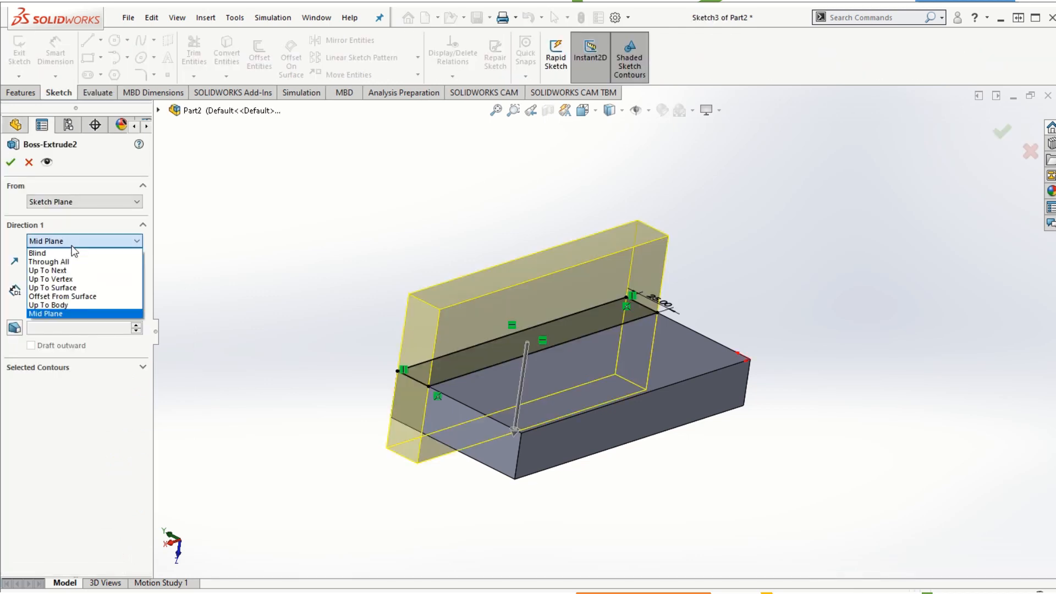
pyautogui.click(70, 253)
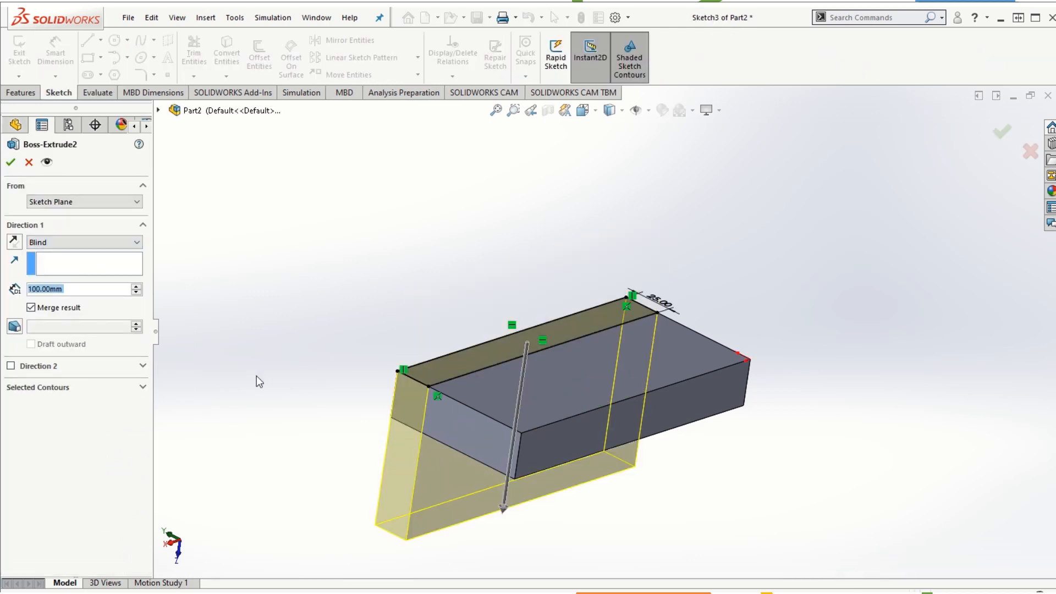
pyautogui.click(10, 162)
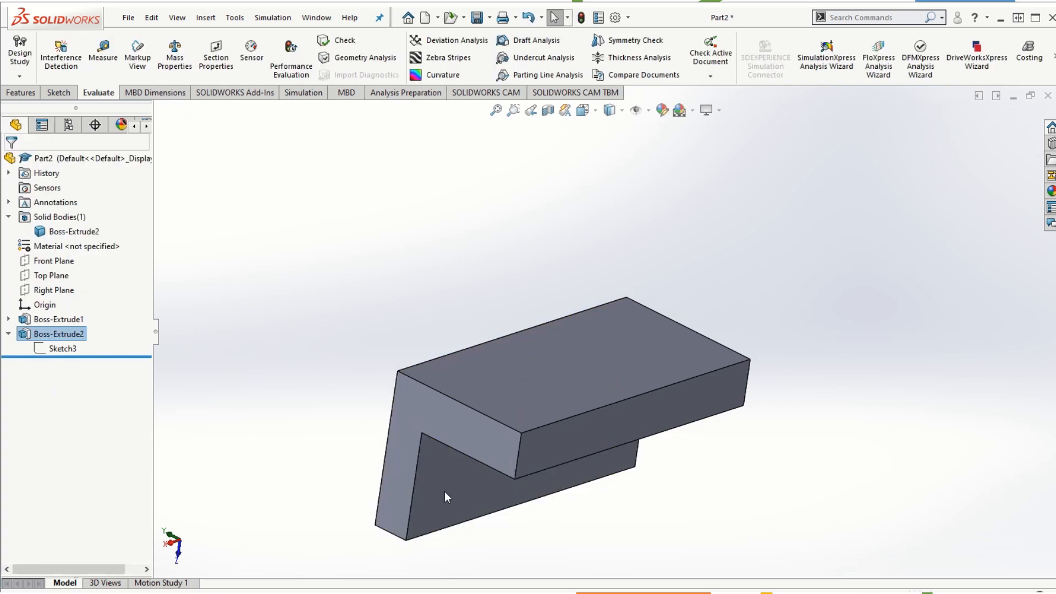
pyautogui.moveTo(465, 527); pyautogui.dragTo(527, 434, button='middle')
pyautogui.scroll(-2, 626, 342)
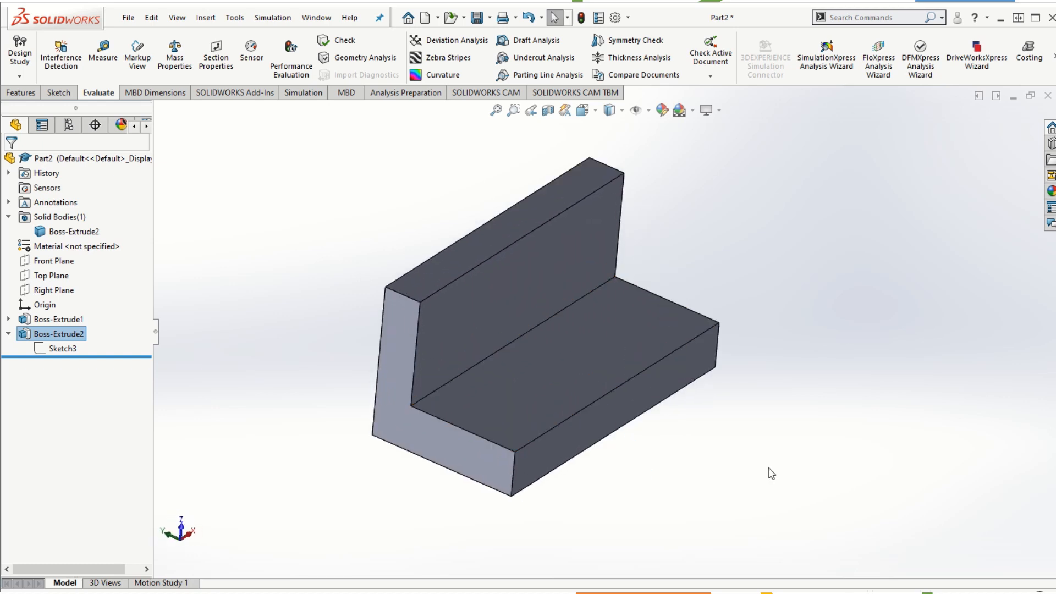
pyautogui.moveTo(769, 468); pyautogui.dragTo(705, 464, button='middle')
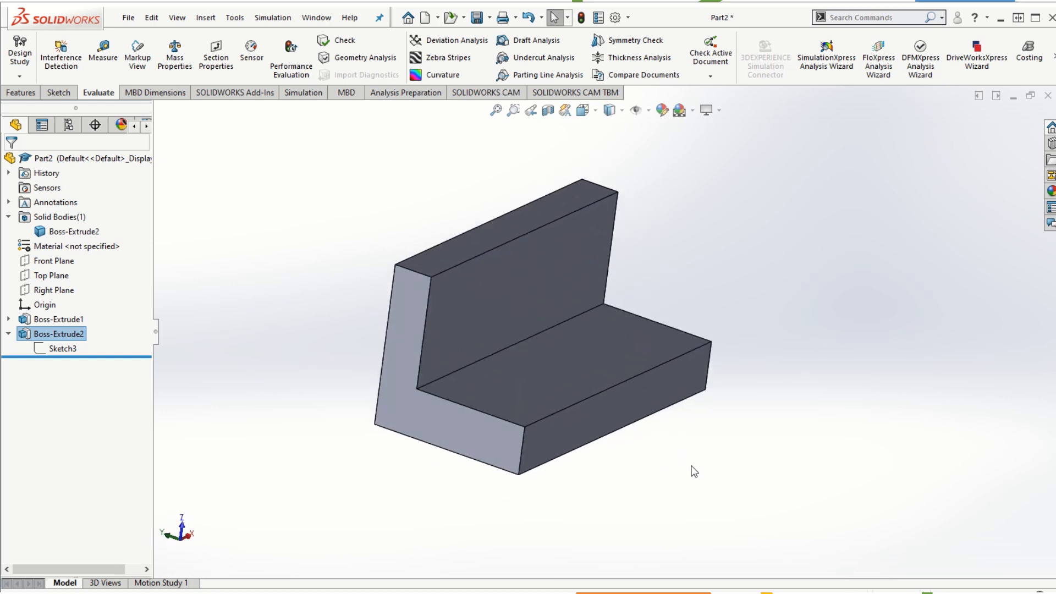
# Move the wall's sketch plane to the base block's top face, and check where the wall starts
pyautogui.rightClick(47, 333)
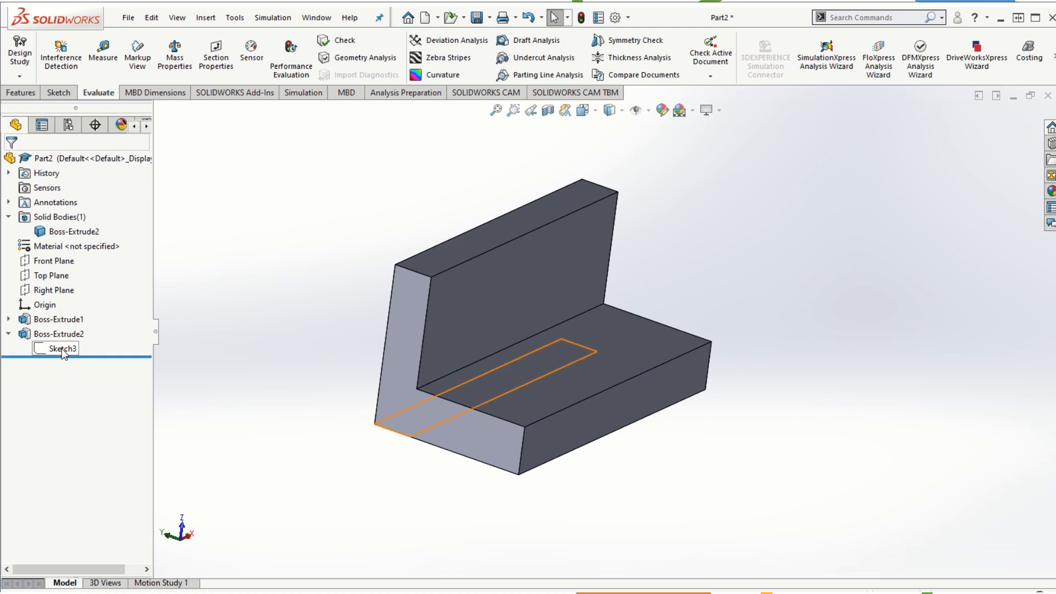
pyautogui.rightClick(64, 348)
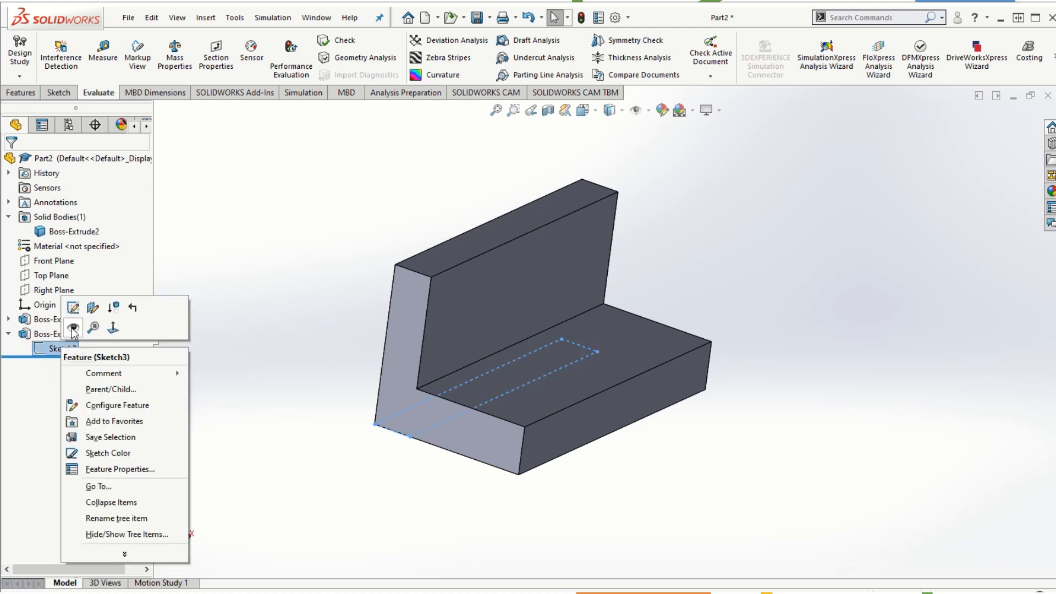
pyautogui.click(92, 310)
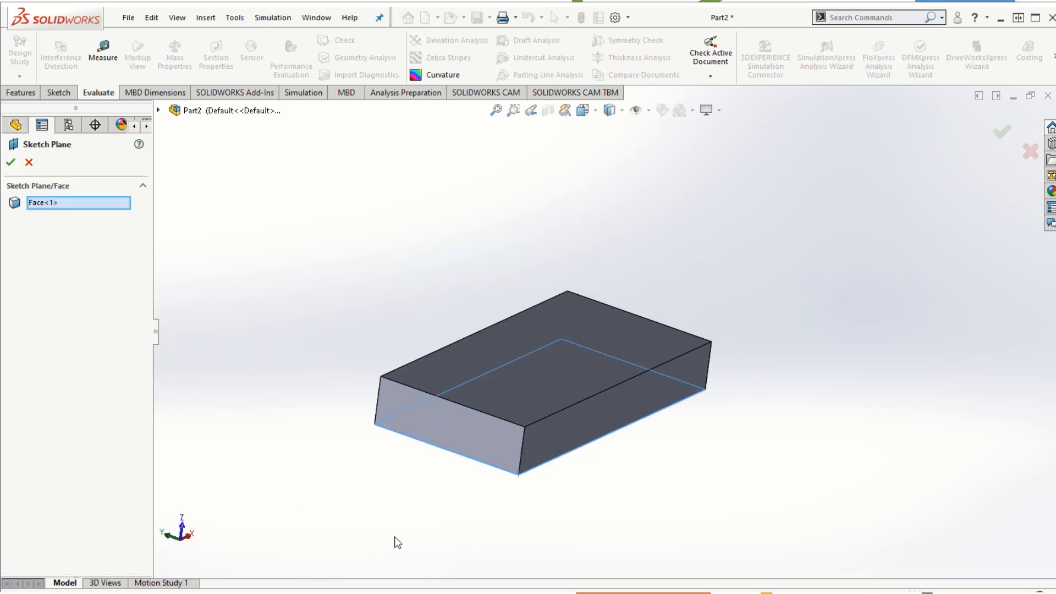
pyautogui.moveTo(484, 459); pyautogui.dragTo(566, 485, button='middle')
pyautogui.click(566, 406)
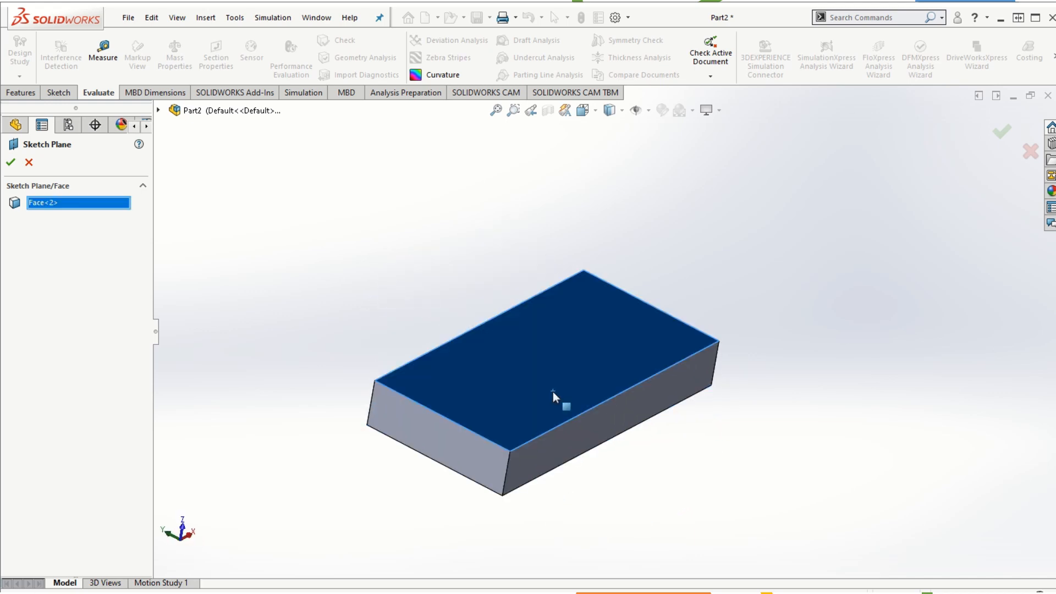
pyautogui.click(10, 163)
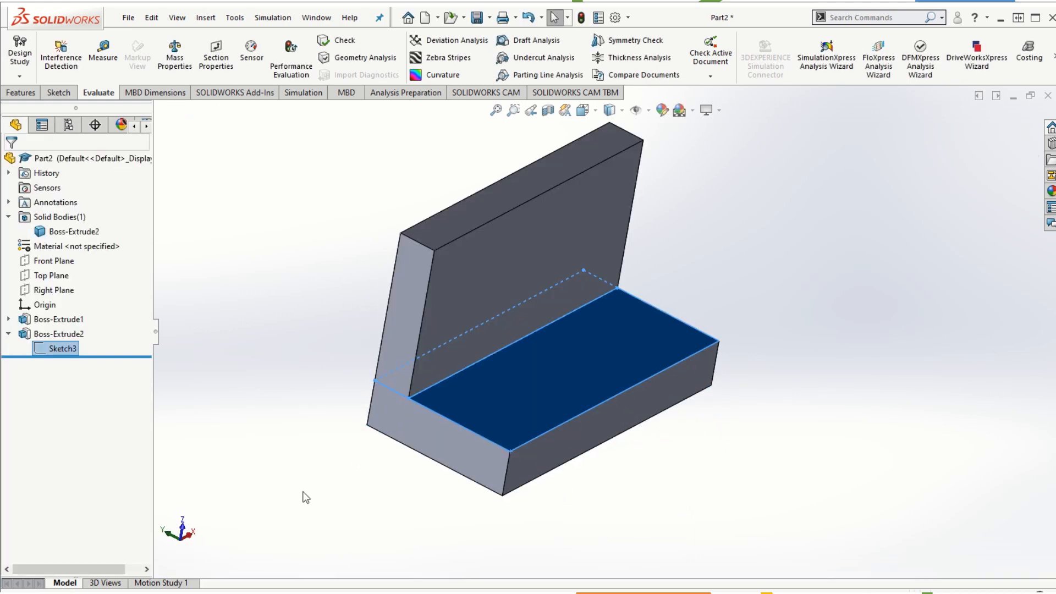
pyautogui.moveTo(292, 472); pyautogui.dragTo(413, 472, button='middle')
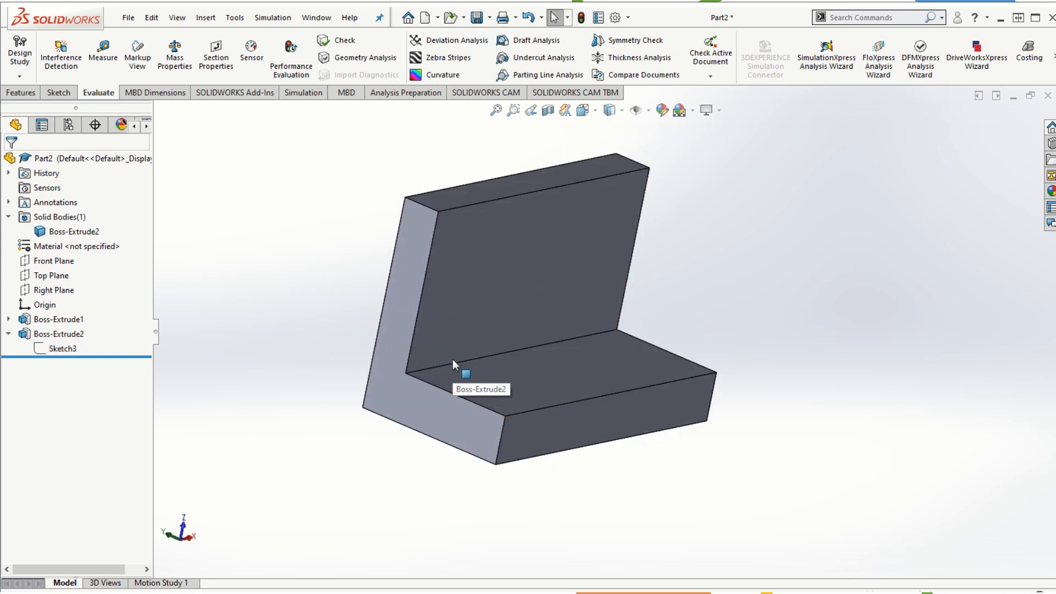
pyautogui.click(540, 402)
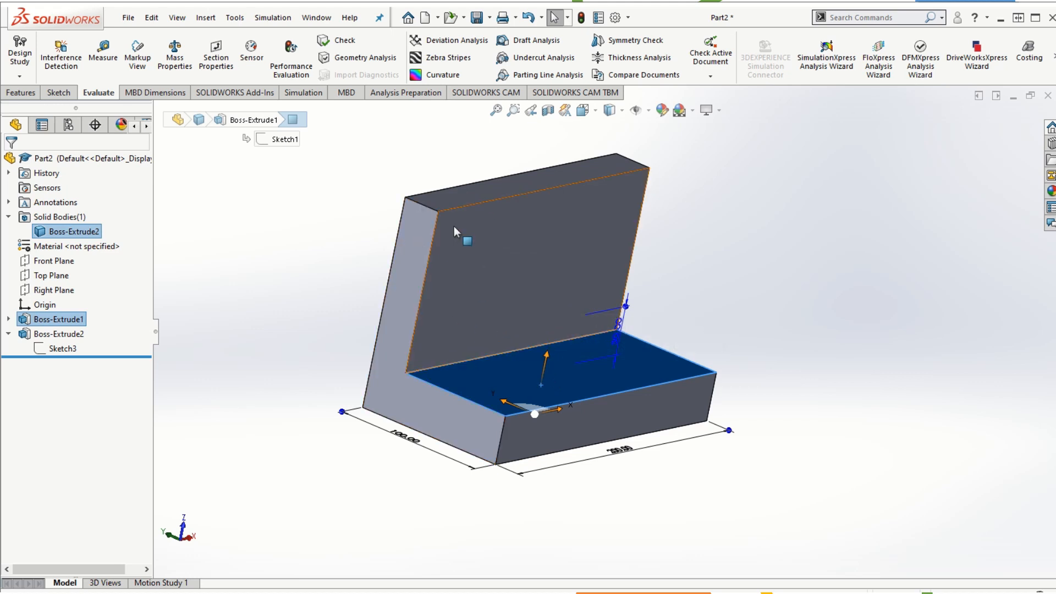
pyautogui.scroll(1, 325, 489)
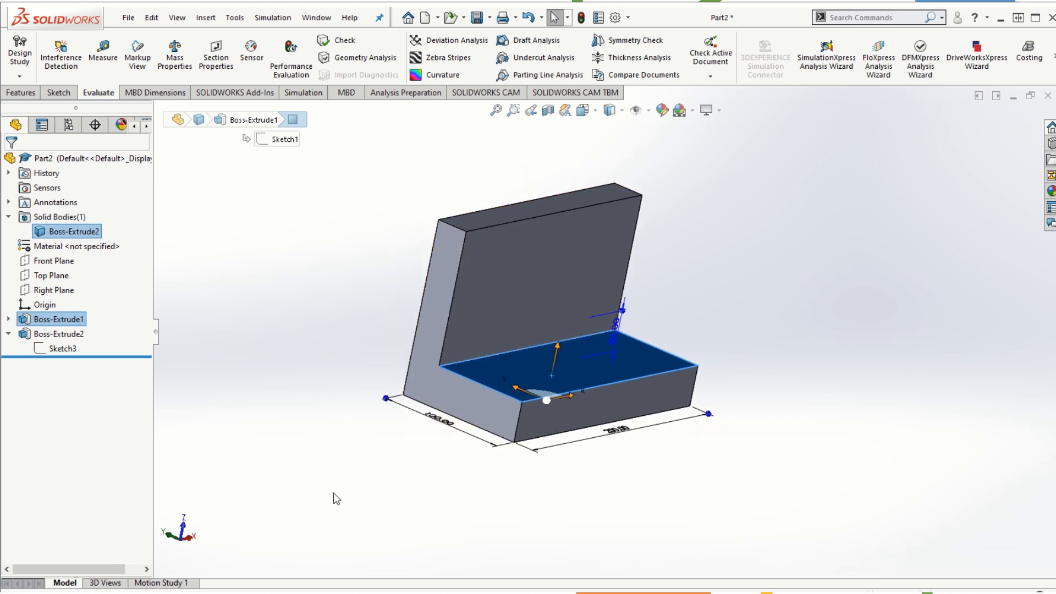
pyautogui.click(340, 495)
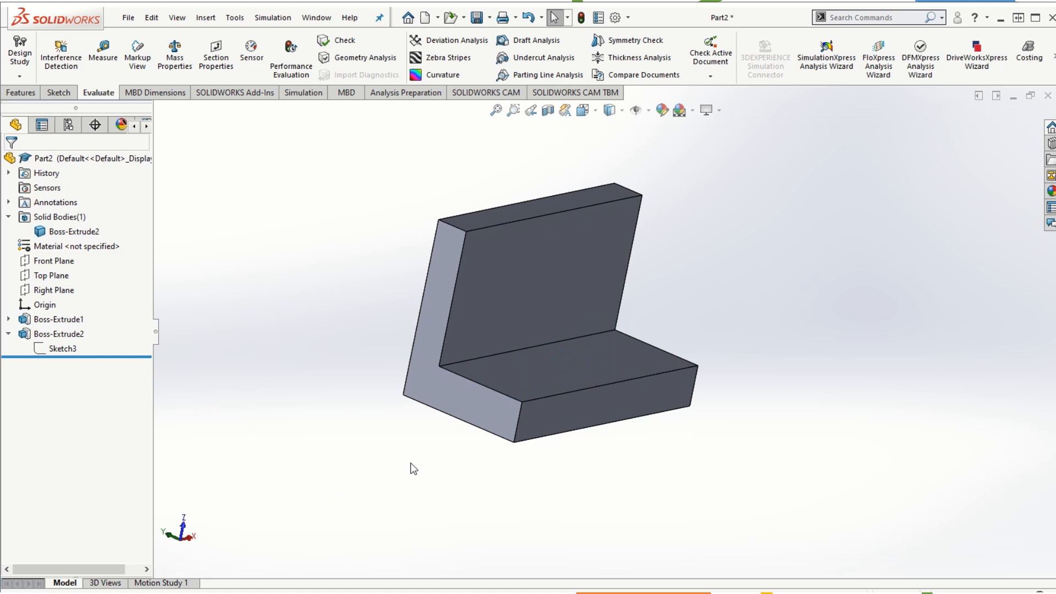
# Edit the wall extrusion to start at a 10 mm Offset from its sketch plane, and inspect the space between wall and base
pyautogui.rightClick(65, 338)
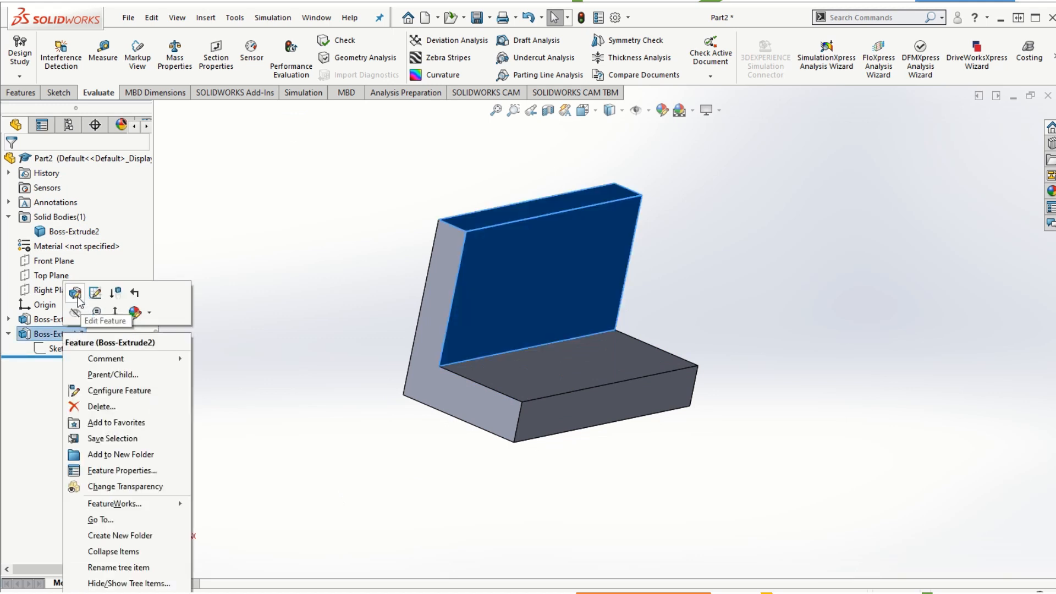
pyautogui.click(76, 294)
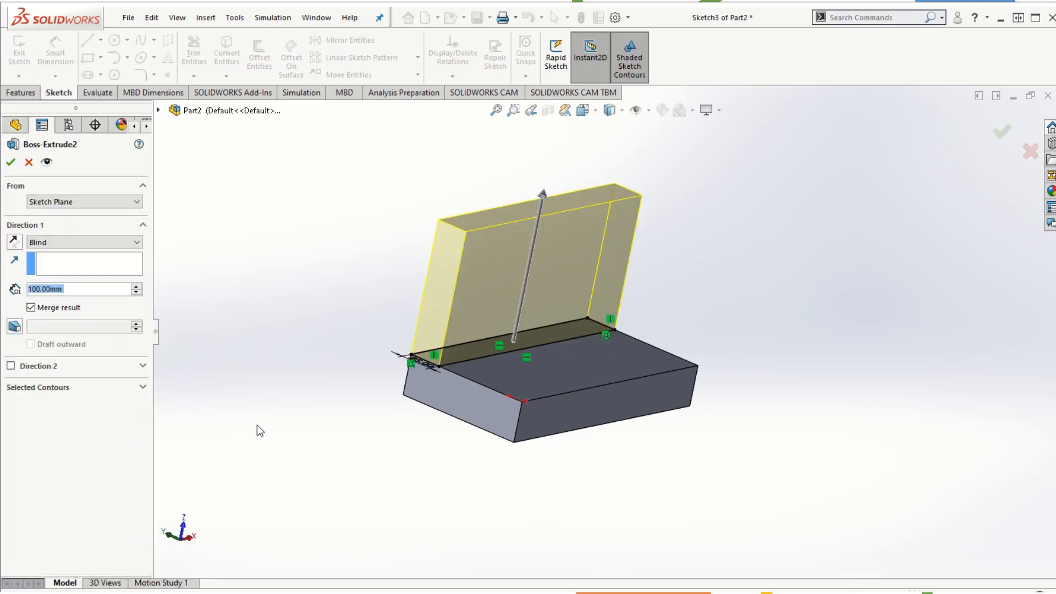
pyautogui.click(108, 200)
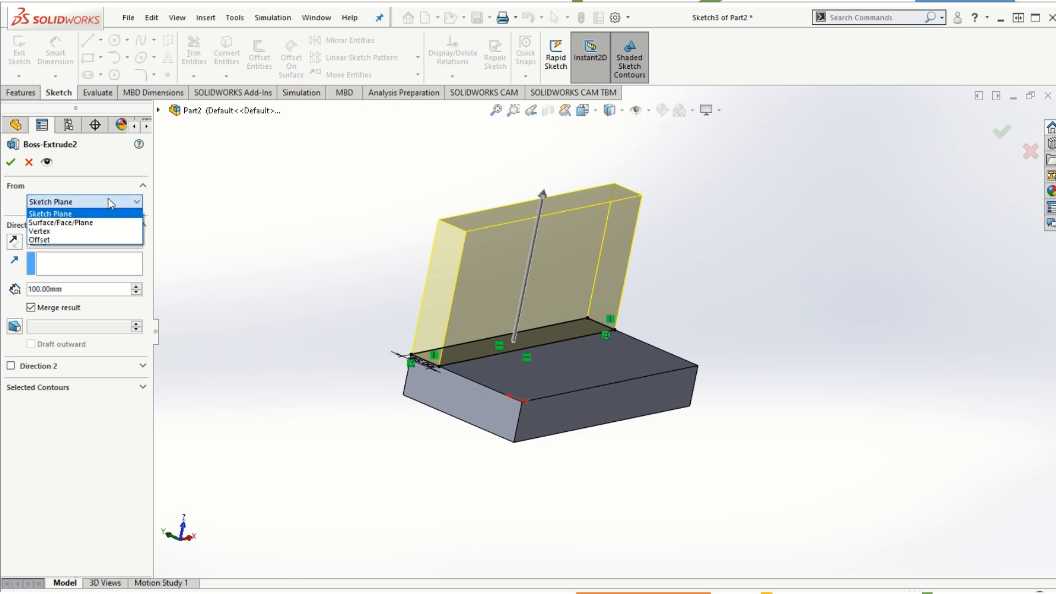
pyautogui.click(93, 241)
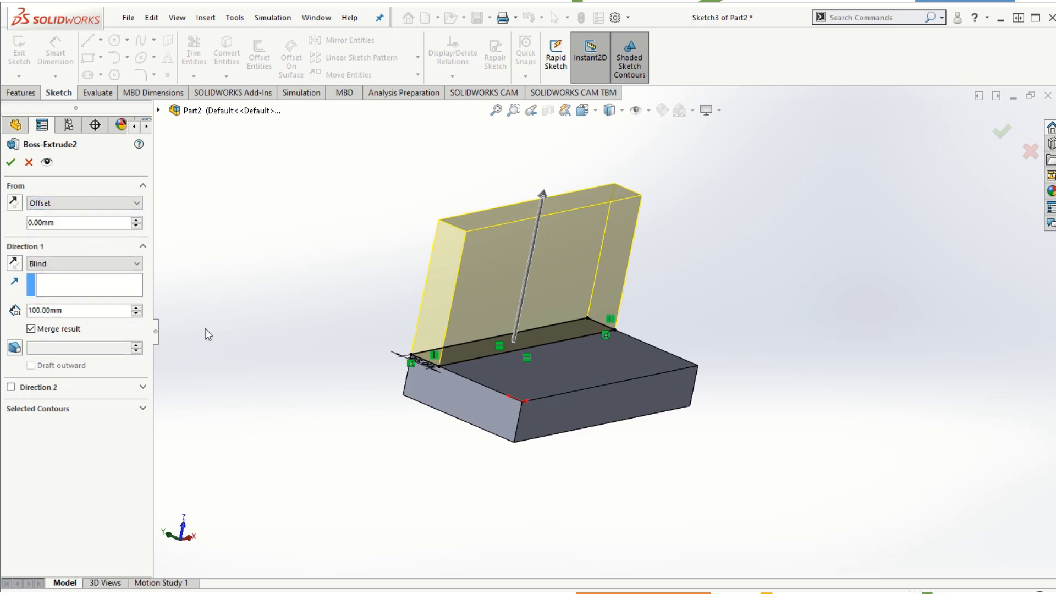
pyautogui.click(136, 221)
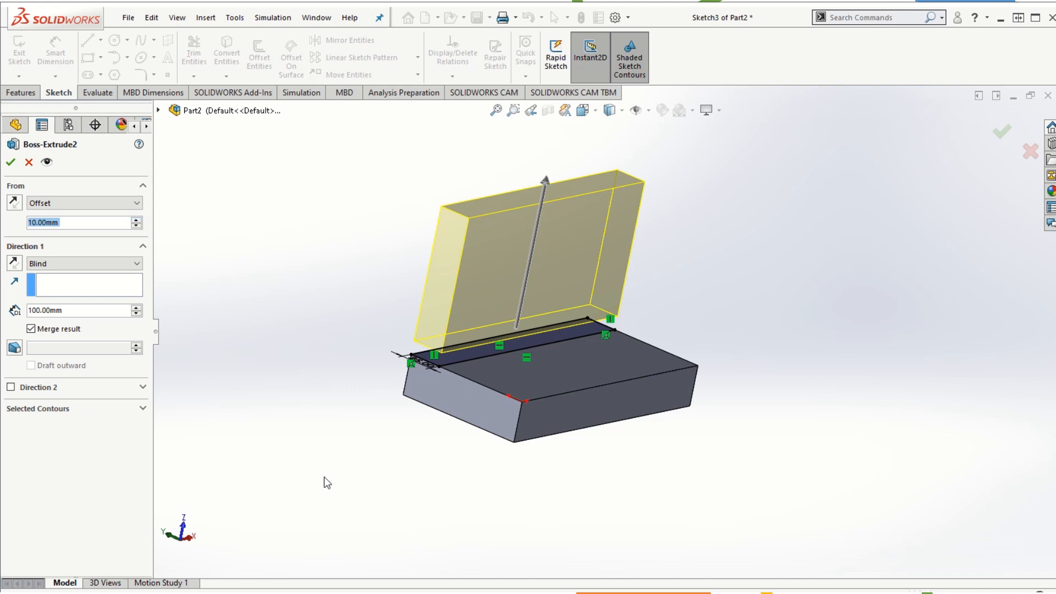
pyautogui.moveTo(325, 483); pyautogui.dragTo(323, 436, button='middle')
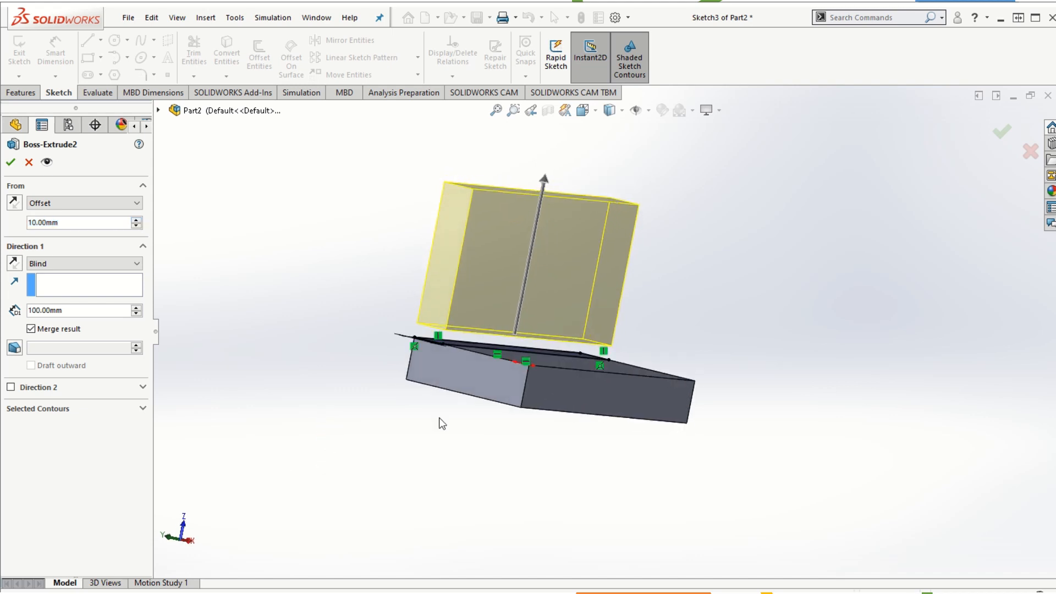
pyautogui.scroll(-5, 553, 358)
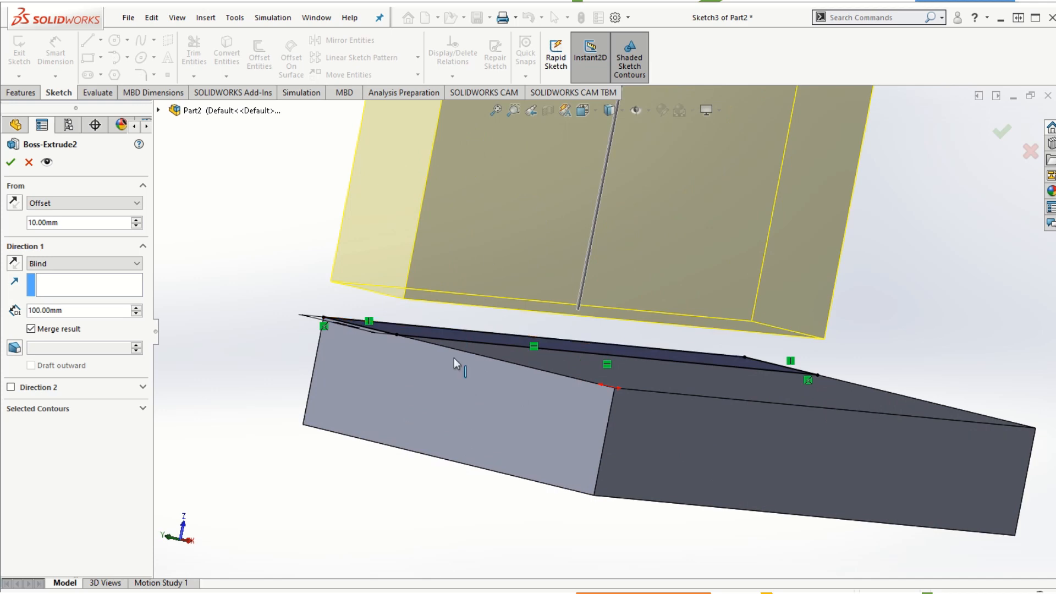
pyautogui.moveTo(444, 434); pyautogui.dragTo(528, 379, button='middle')
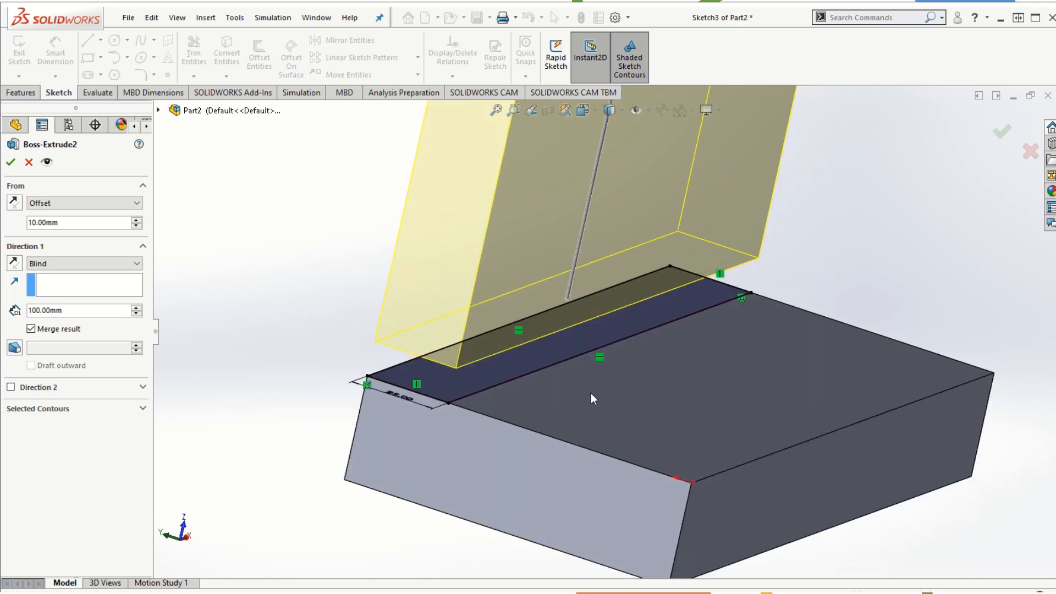
pyautogui.click(11, 160)
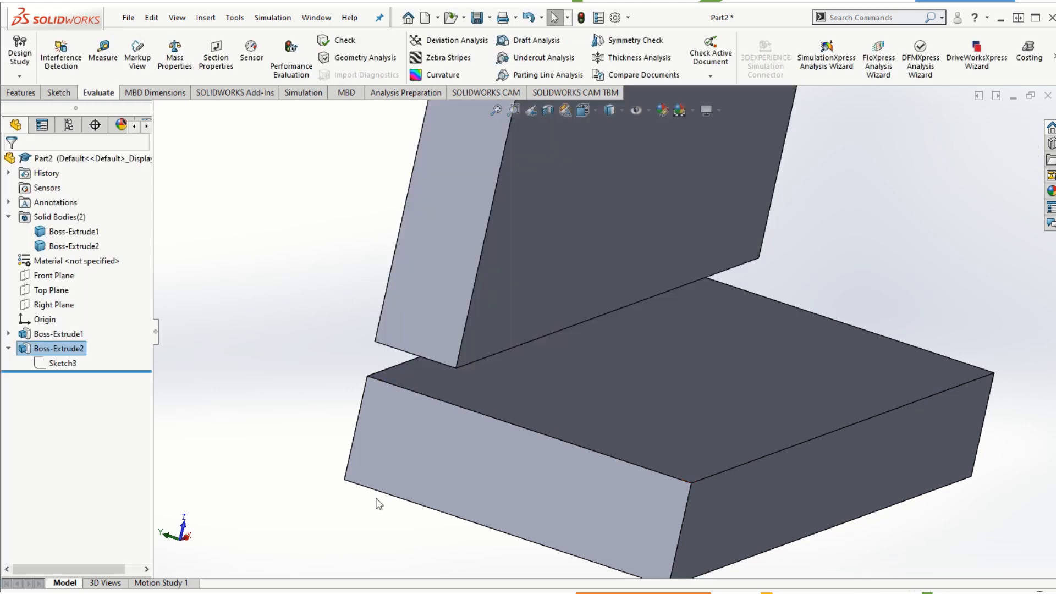
pyautogui.moveTo(449, 538); pyautogui.dragTo(455, 514, button='middle')
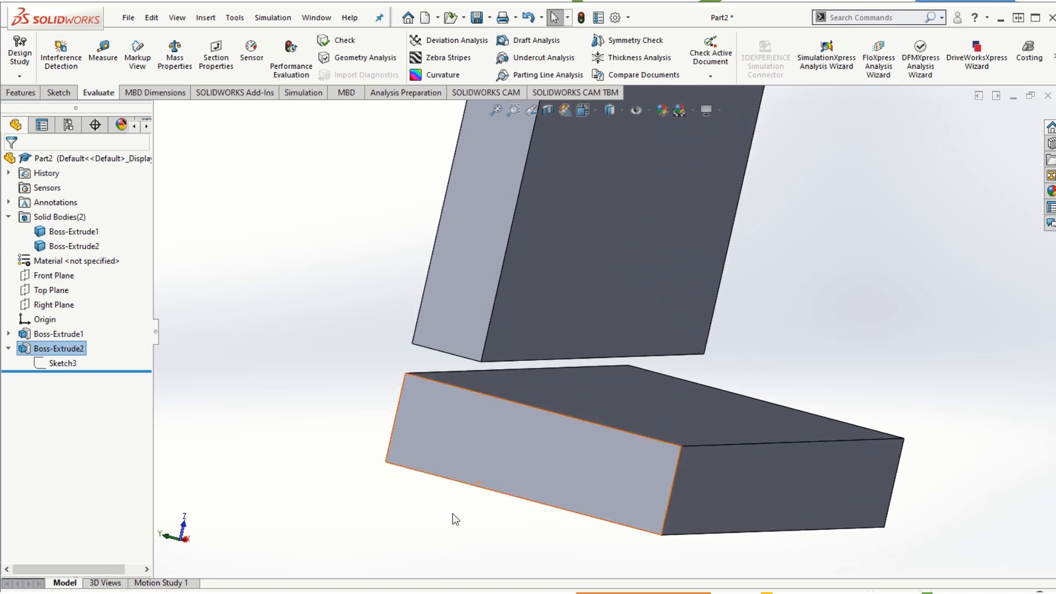
pyautogui.scroll(-2, 788, 432)
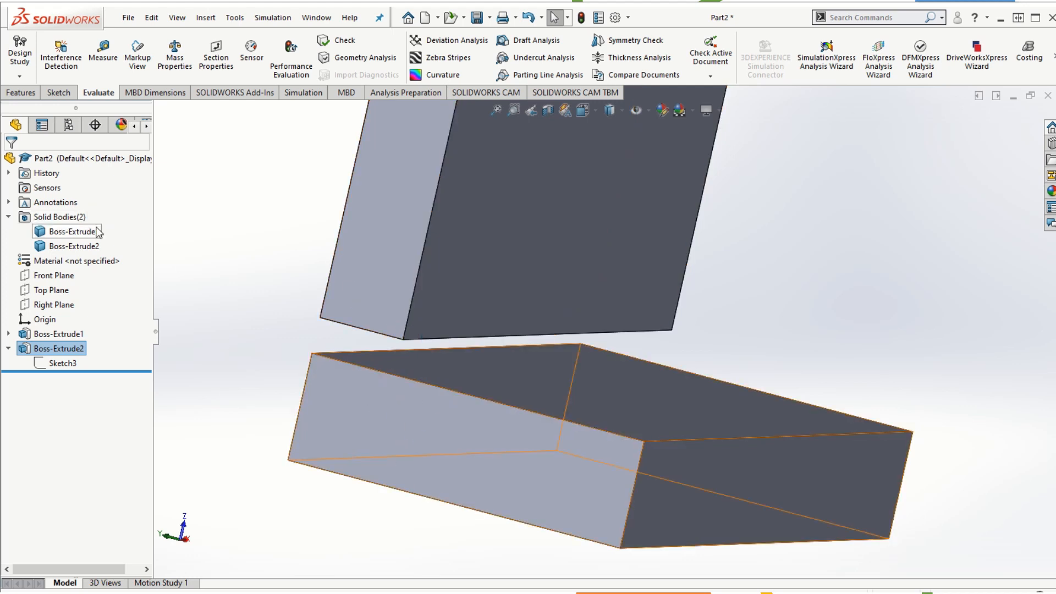
# Highlight each of the two solid bodies, and set the wall extrusion to start from its Sketch Plane
pyautogui.click(90, 233)
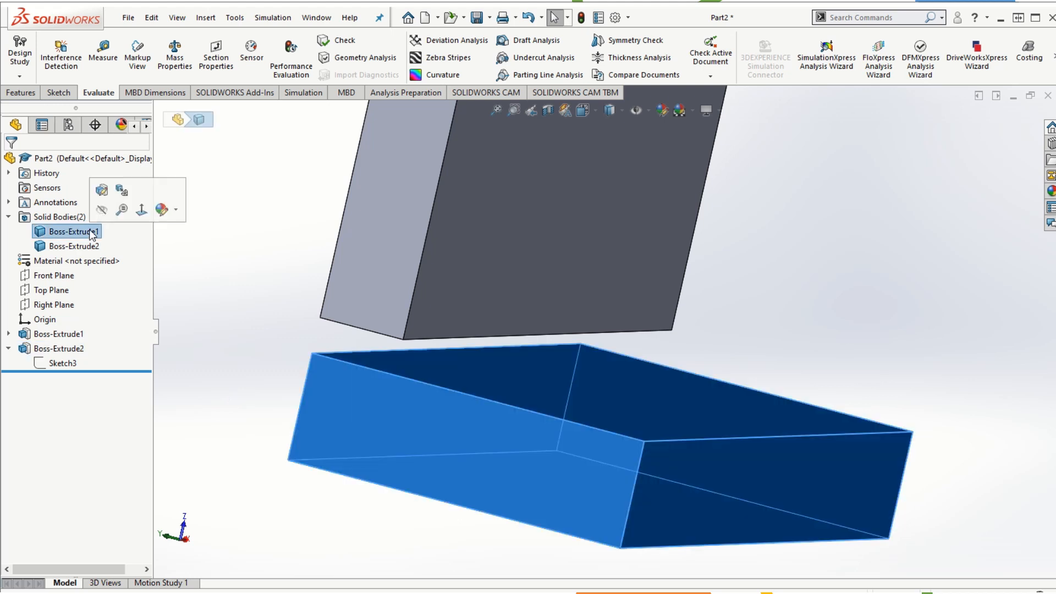
pyautogui.click(83, 247)
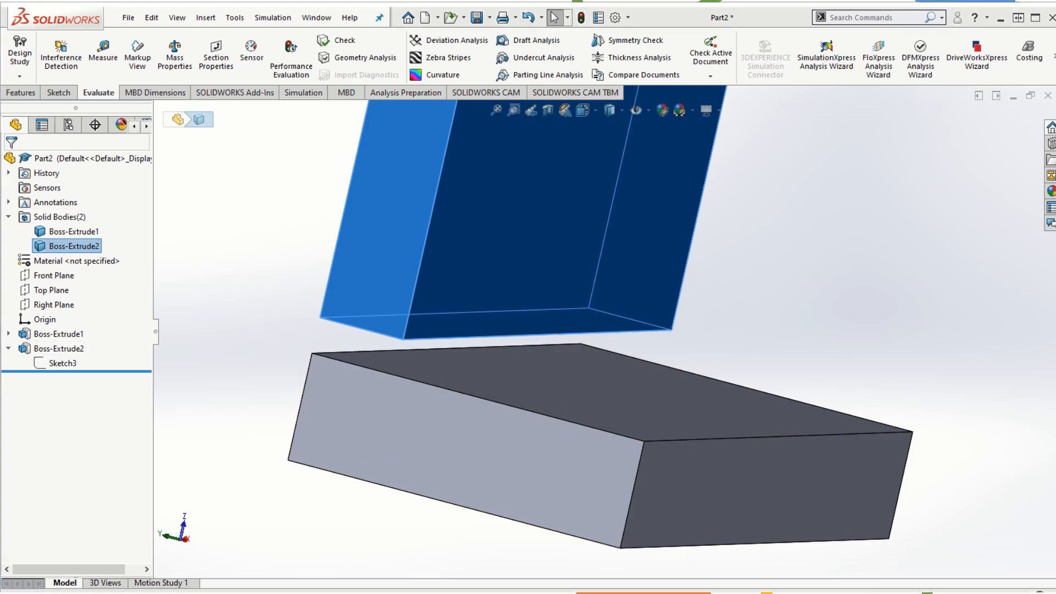
pyautogui.rightClick(66, 349)
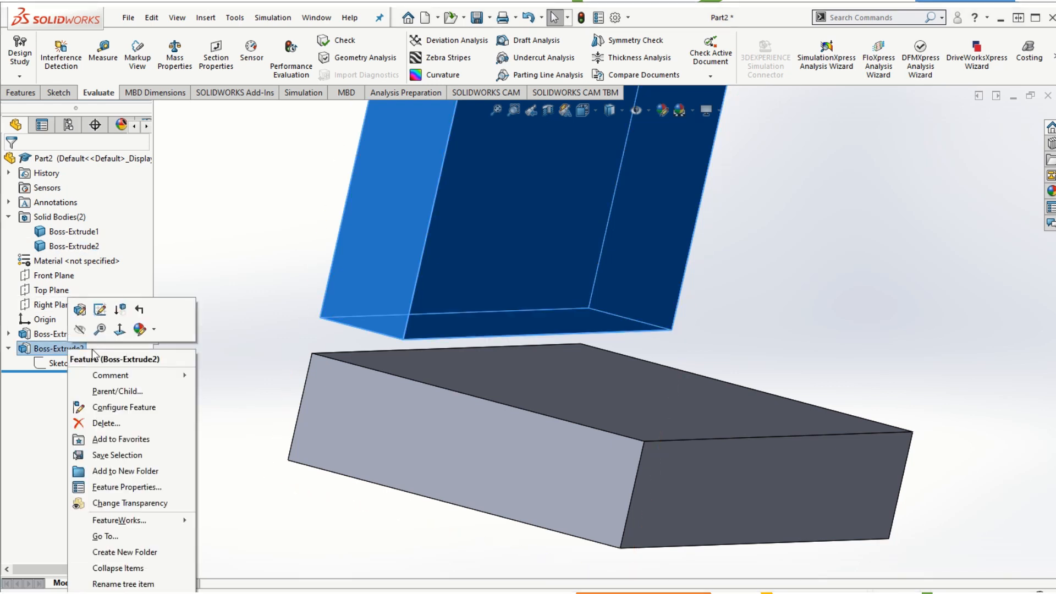
pyautogui.click(84, 317)
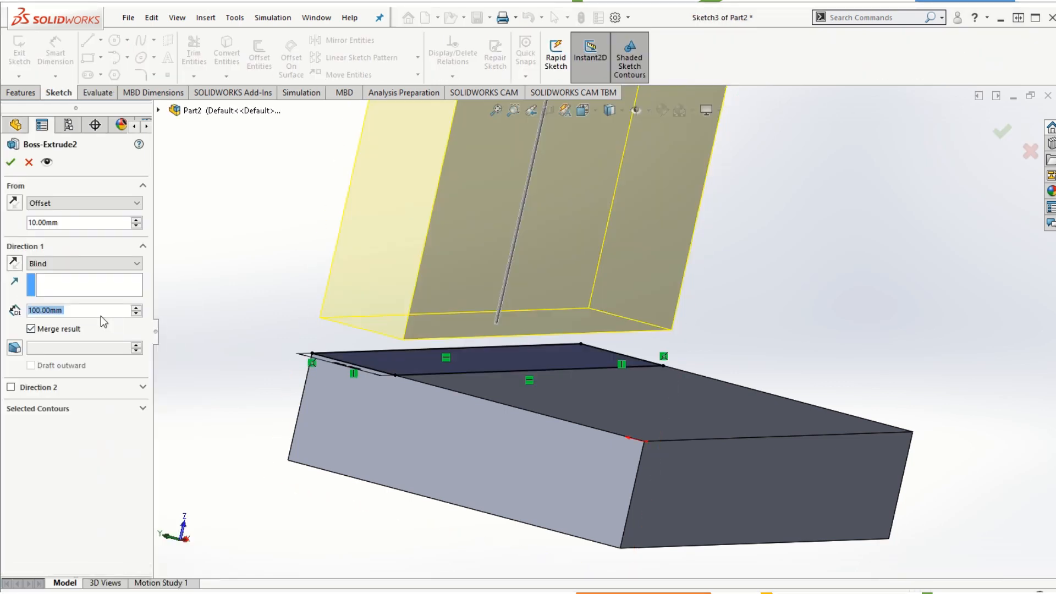
pyautogui.click(79, 204)
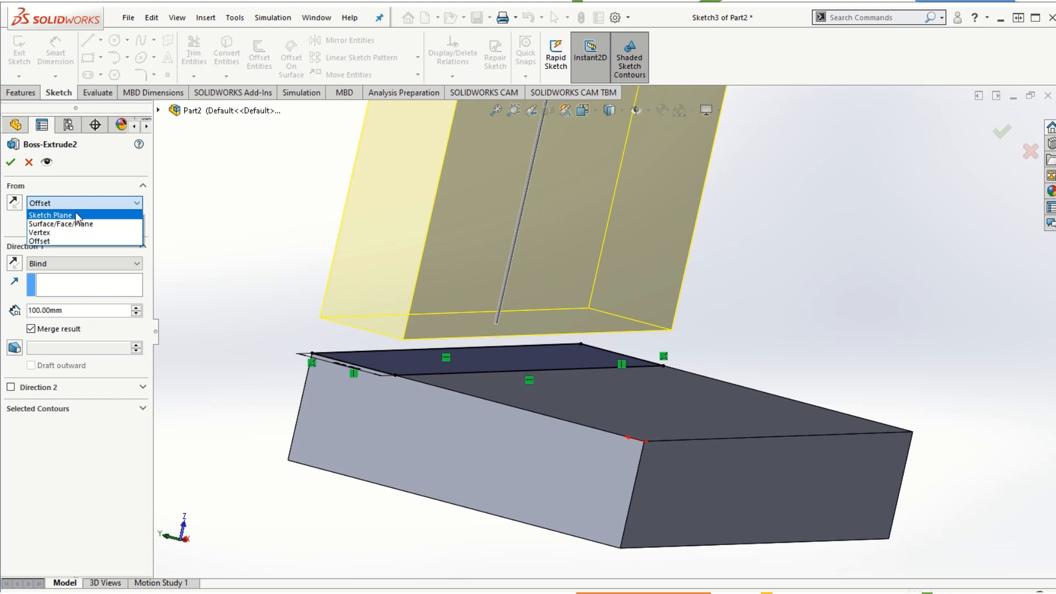
pyautogui.click(77, 214)
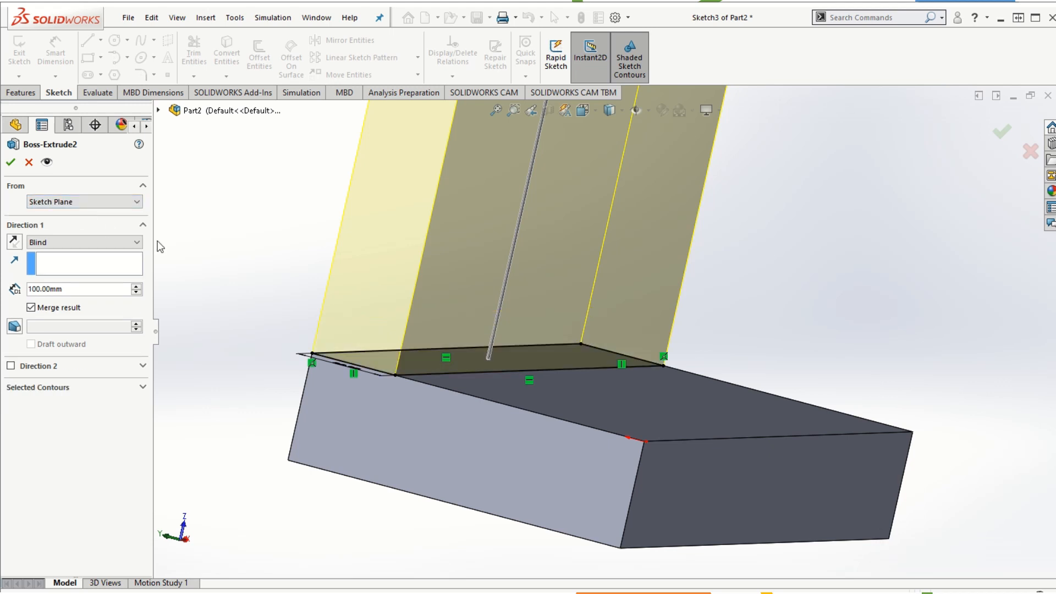
pyautogui.click(11, 162)
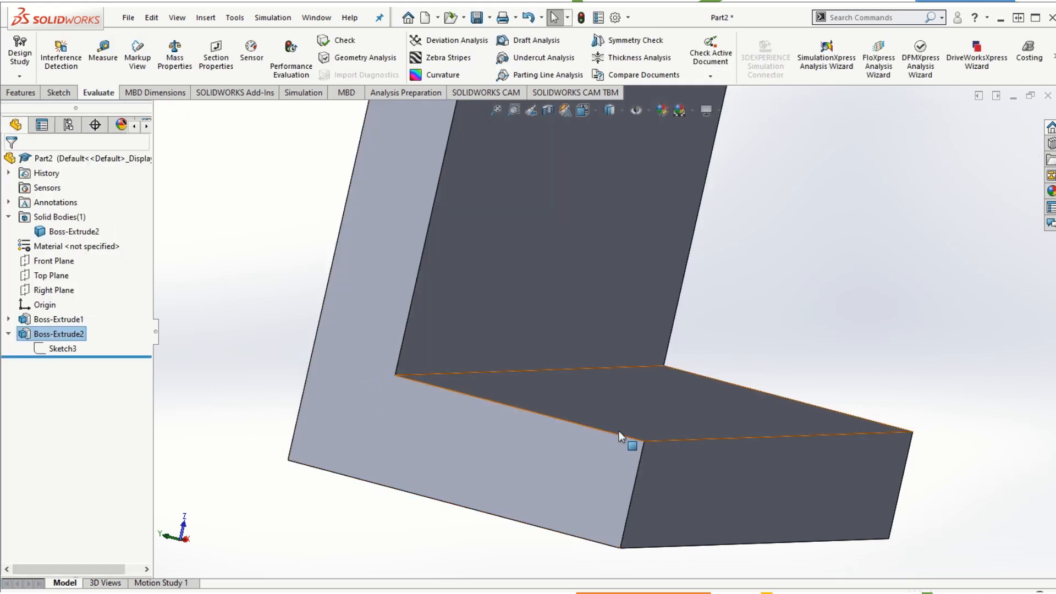
# Sketch a closed right triangle on the base block's top face, extending outward from its full front edge, with a slanted side about 202 mm long
pyautogui.scroll(3, 618, 428)
pyautogui.scroll(1, 613, 333)
pyautogui.scroll(-1, 704, 193)
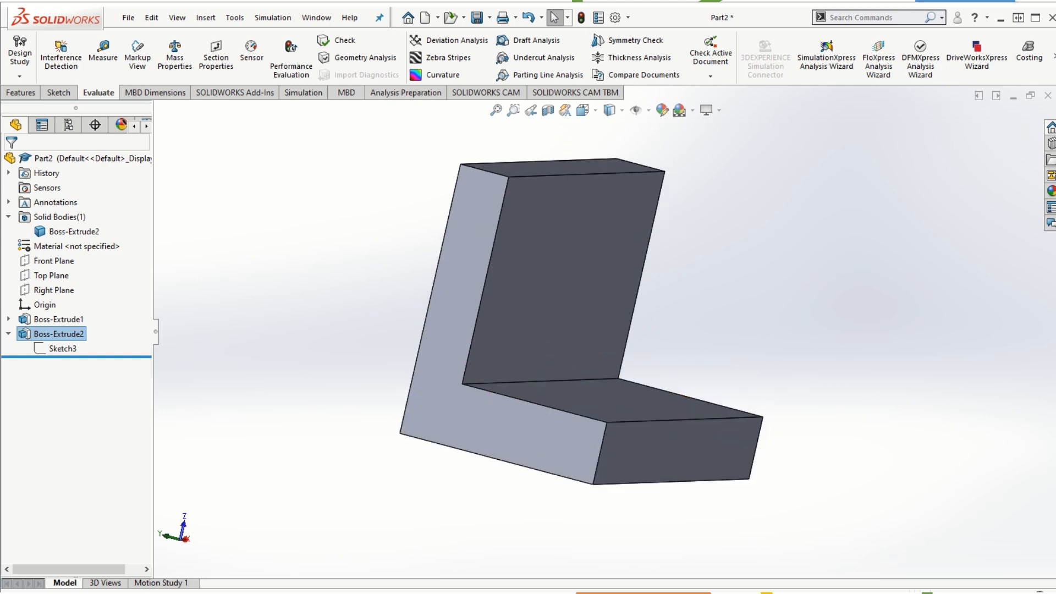
pyautogui.moveTo(319, 250); pyautogui.dragTo(260, 268, button='middle')
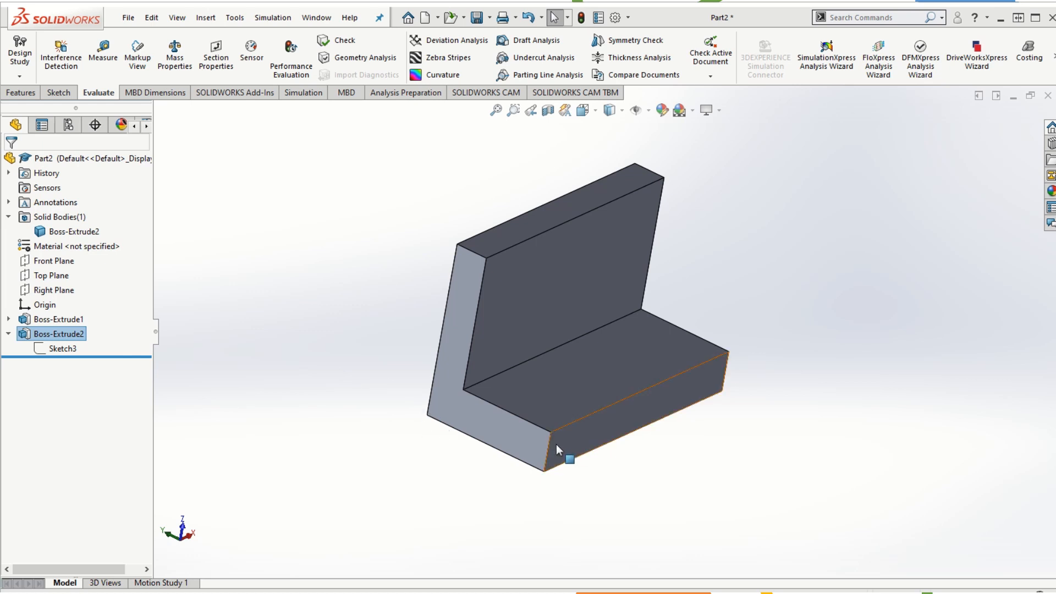
pyautogui.click(588, 387)
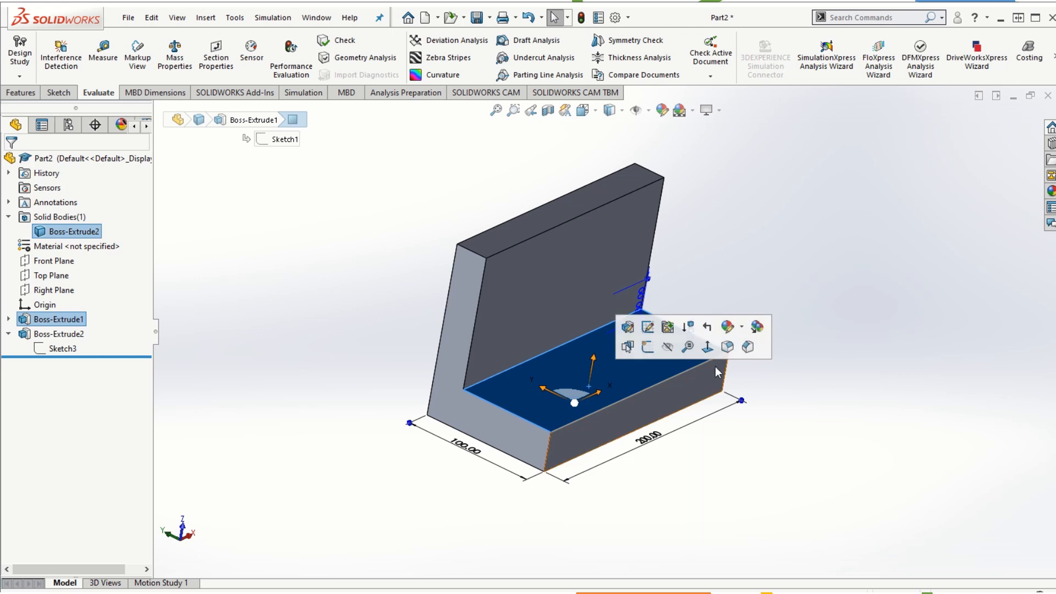
pyautogui.click(709, 350)
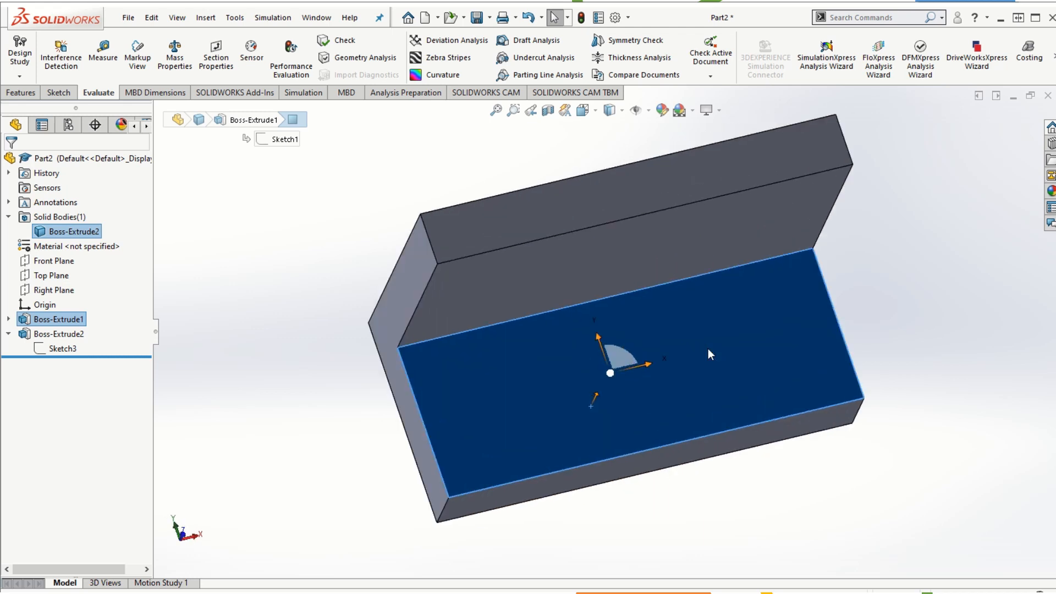
pyautogui.click(58, 92)
pyautogui.click(88, 42)
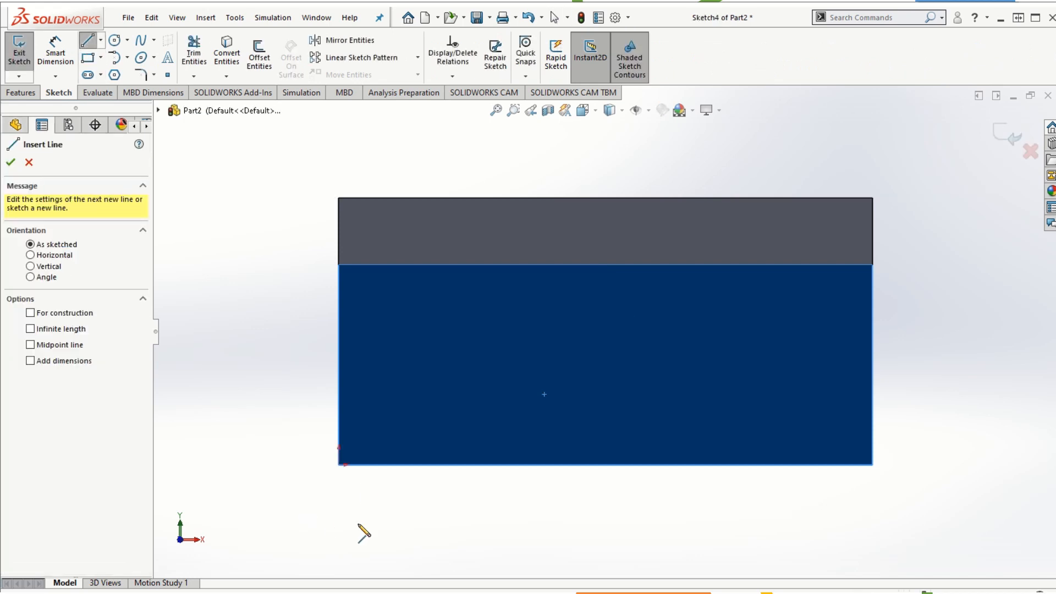
pyautogui.click(338, 465)
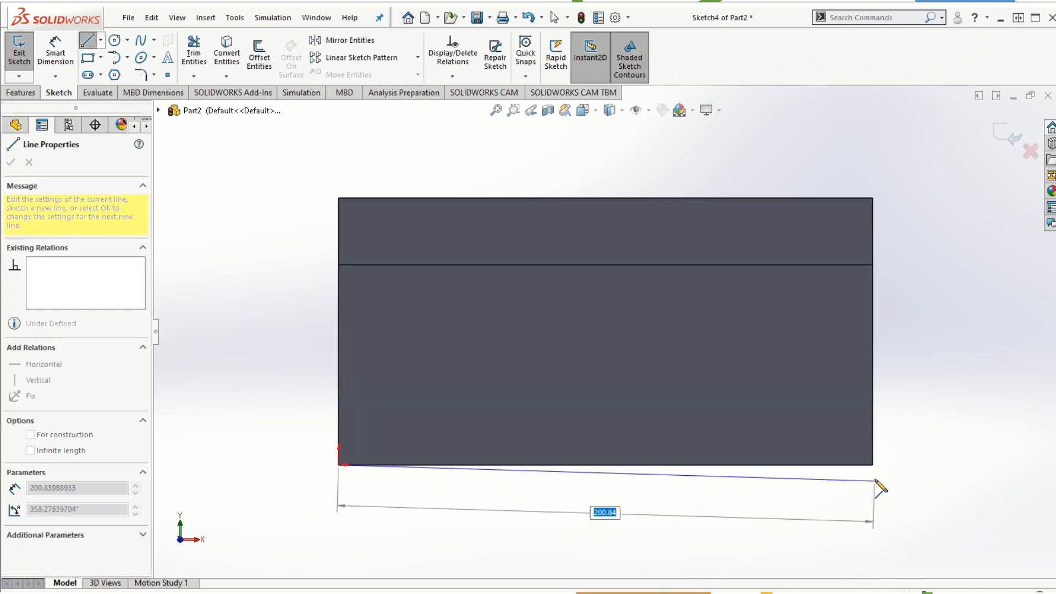
pyautogui.click(872, 465)
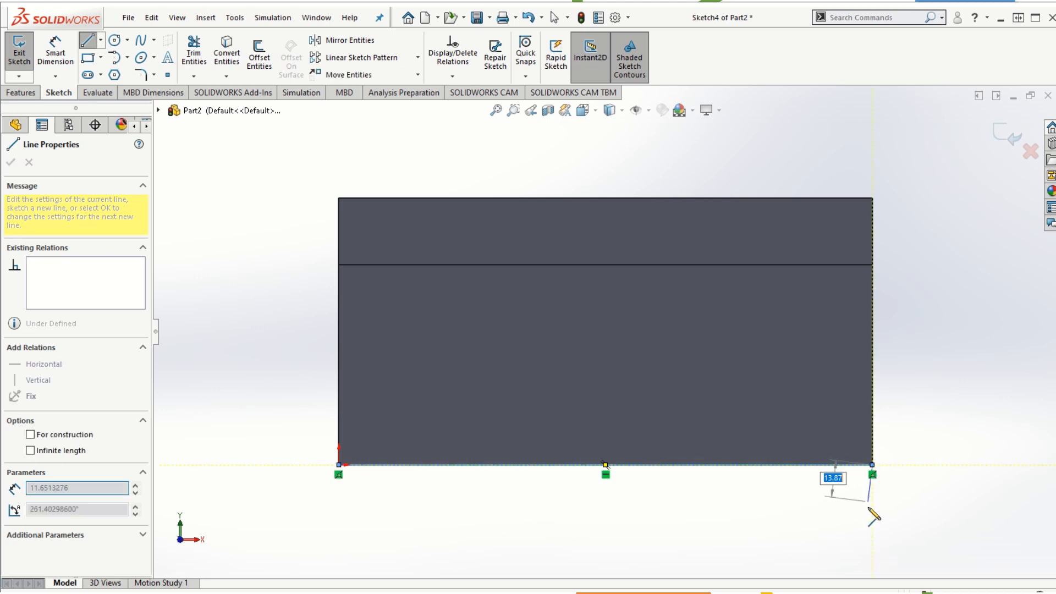
pyautogui.click(873, 541)
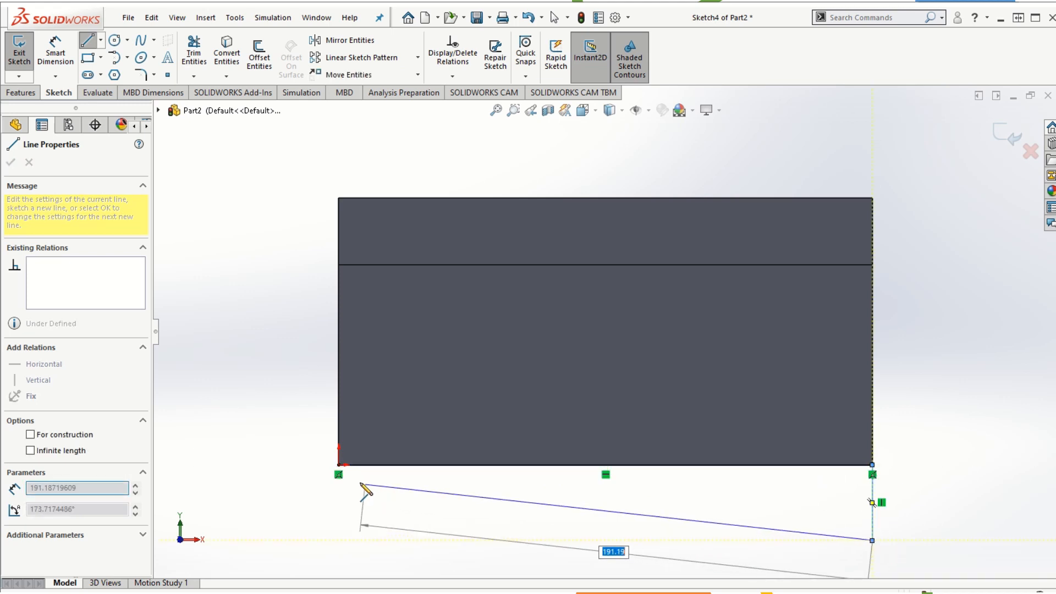
pyautogui.click(339, 465)
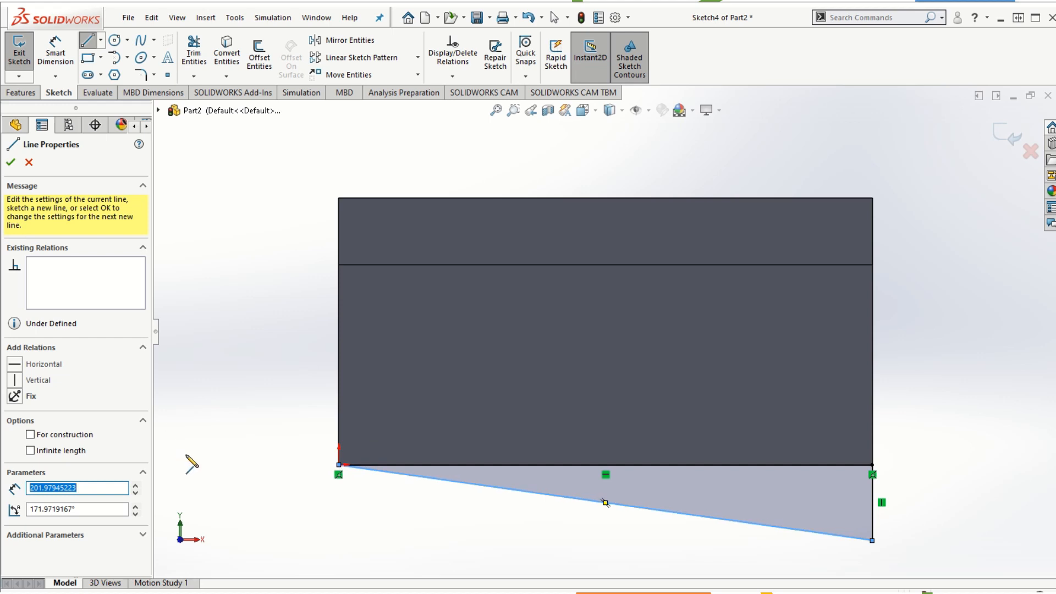
# Dimension the angle between the triangle's slanted line and its short side to 80°
pyautogui.click(55, 55)
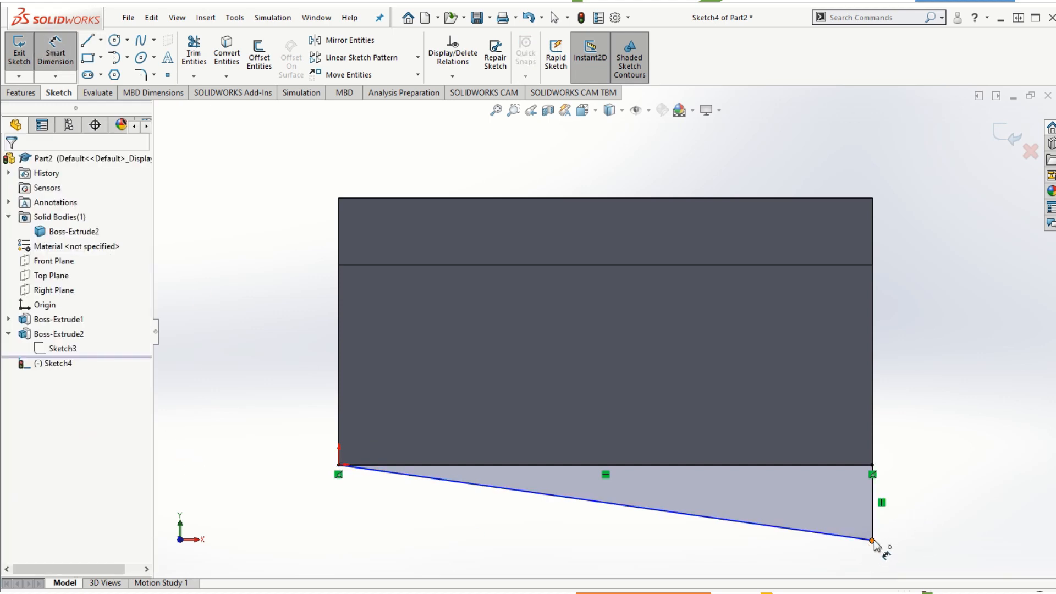
pyautogui.click(842, 540)
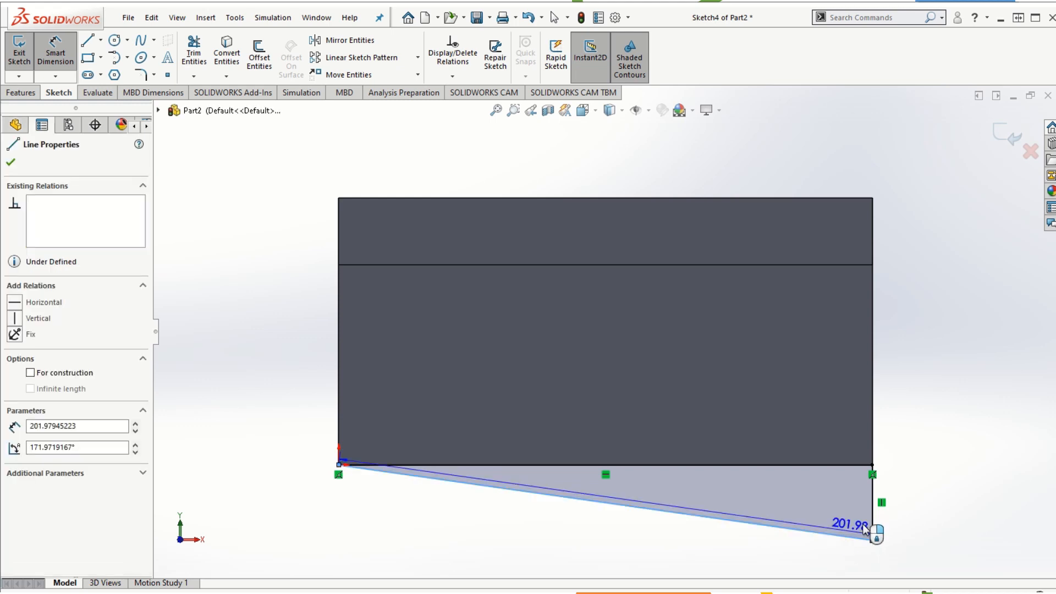
pyautogui.click(870, 520)
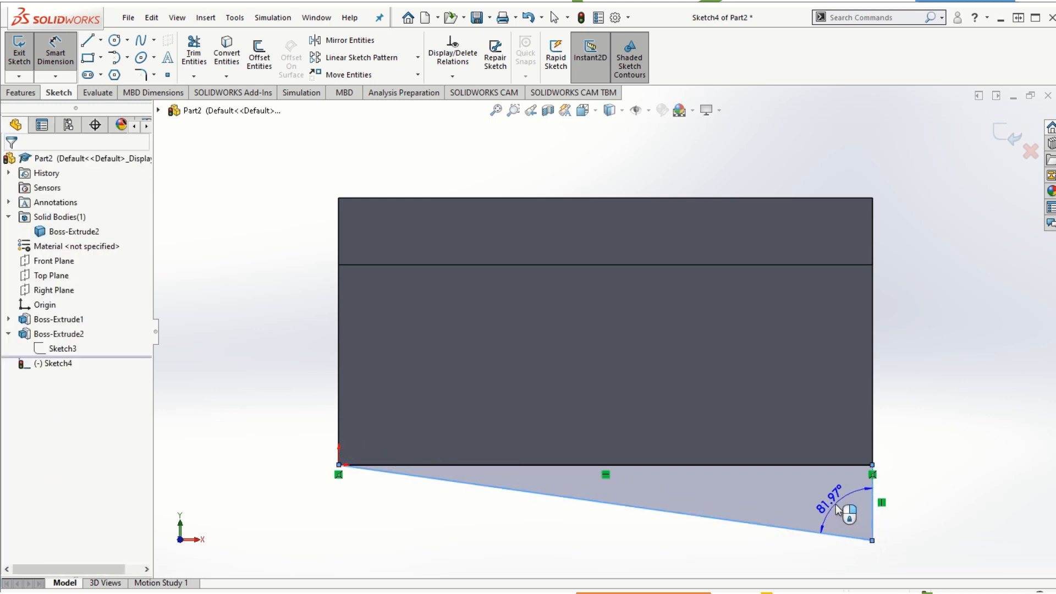
pyautogui.click(842, 503)
pyautogui.write('80')
pyautogui.press('Return')
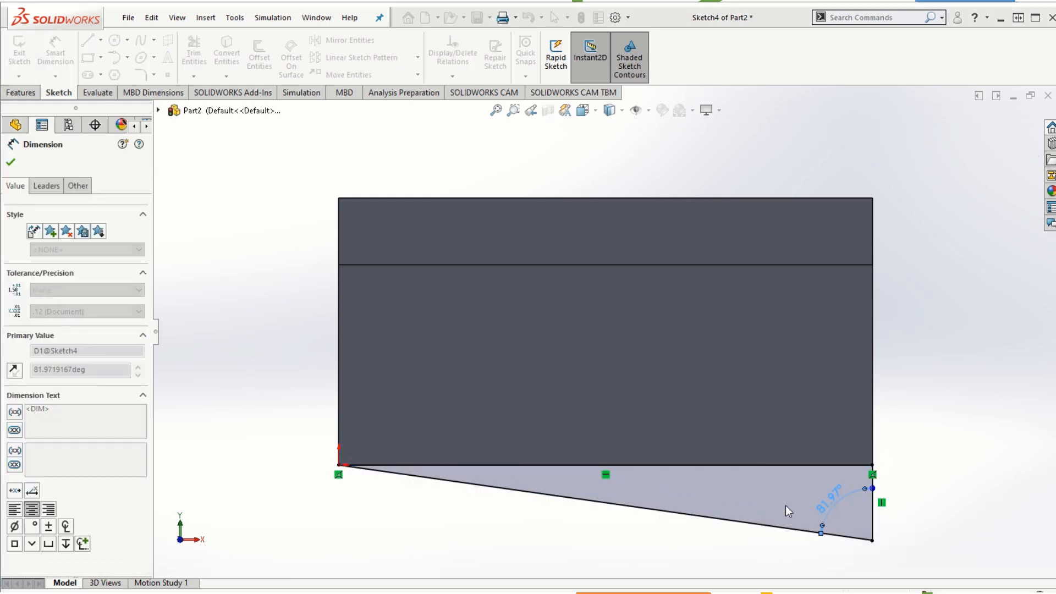
pyautogui.click(11, 163)
# Start a boss extrusion of the triangle sketch and reverse its direction toward the base block's underside
pyautogui.moveTo(613, 507)
pyautogui.mouseDown(button='middle')
pyautogui.moveTo(627, 431)
pyautogui.moveTo(715, 378)
pyautogui.moveTo(750, 428)
pyautogui.moveTo(677, 424)
pyautogui.moveTo(668, 467)
pyautogui.mouseUp(button='middle')
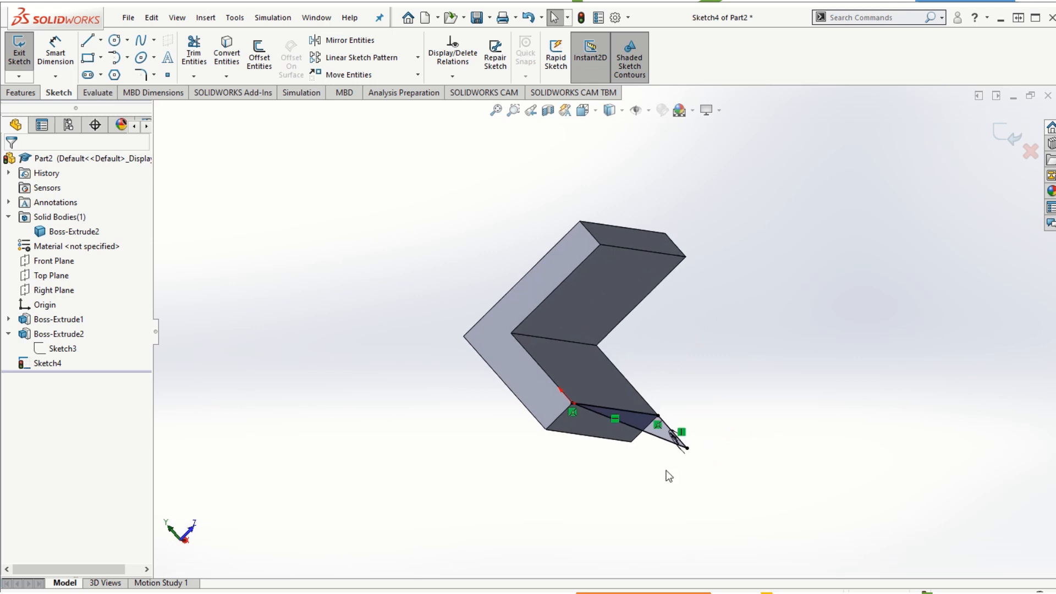
pyautogui.scroll(-5, 661, 451)
pyautogui.scroll(-1, 524, 374)
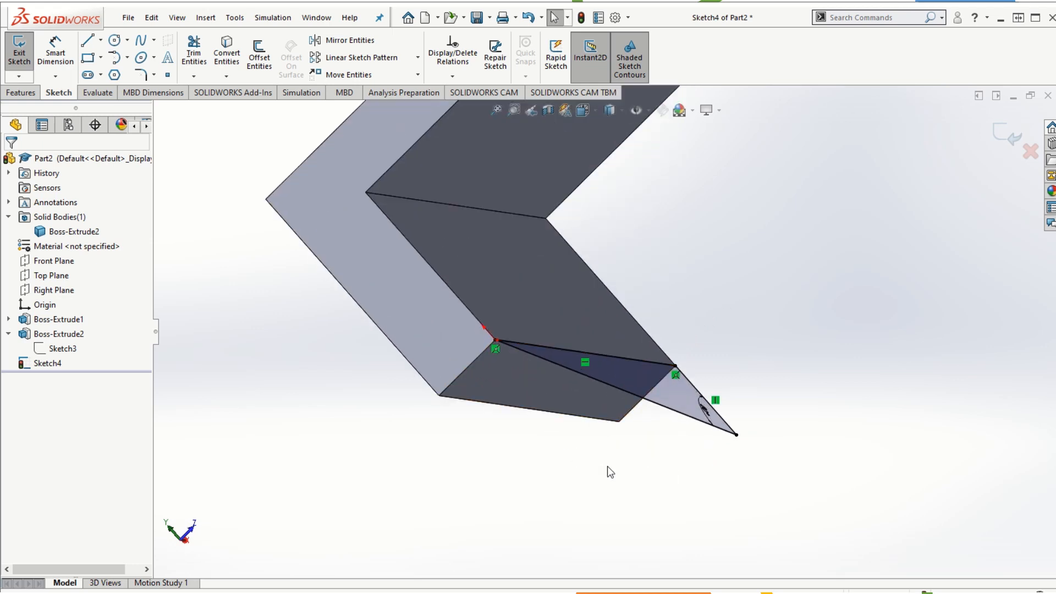
pyautogui.moveTo(592, 494)
pyautogui.mouseDown(button='middle')
pyautogui.moveTo(598, 484)
pyautogui.moveTo(586, 489)
pyautogui.mouseUp(button='middle')
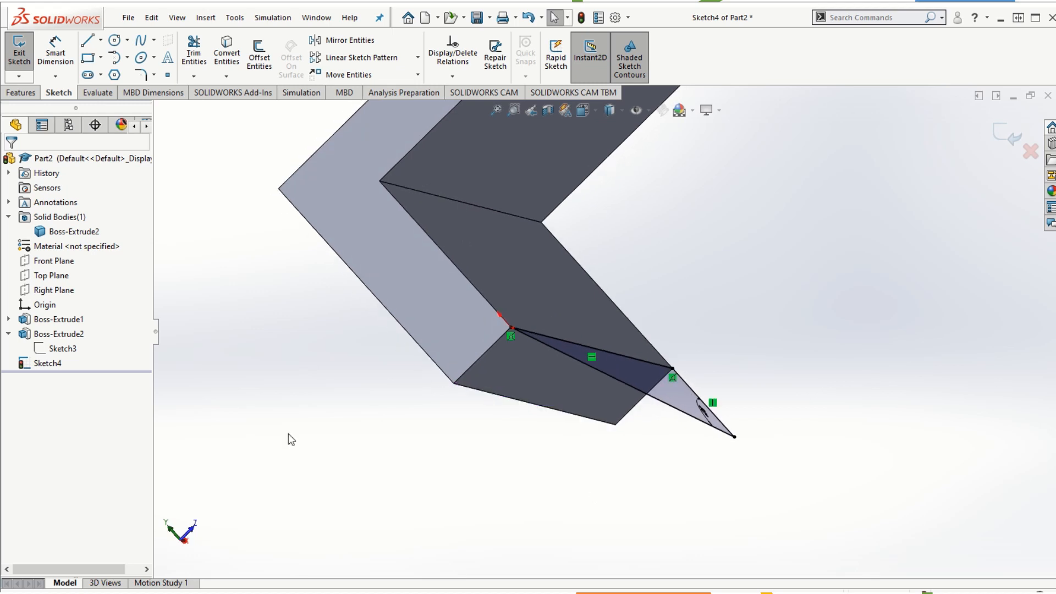
pyautogui.click(20, 92)
pyautogui.click(25, 60)
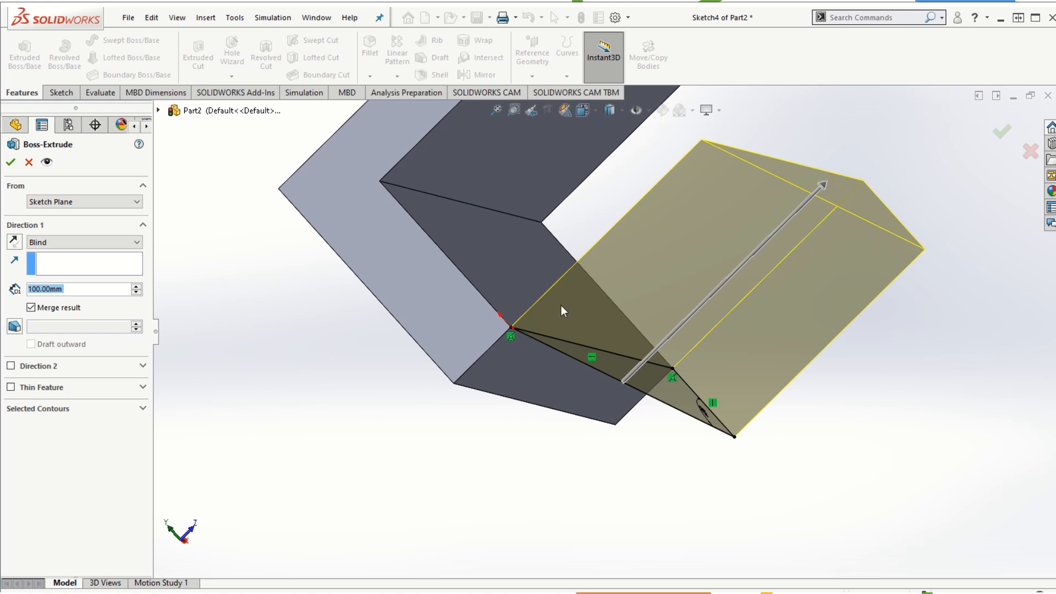
pyautogui.click(15, 243)
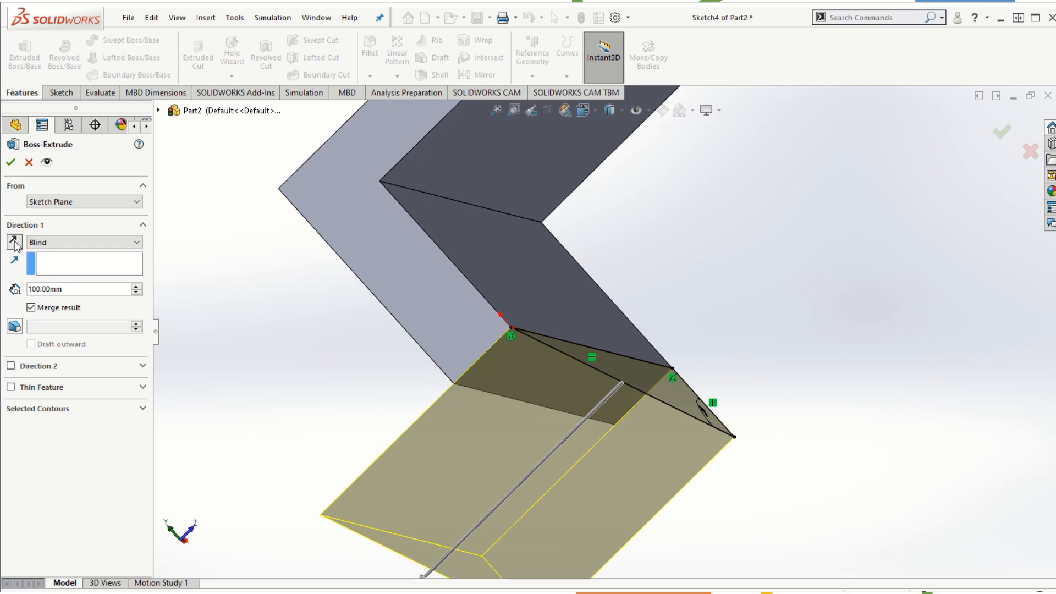
# Try Up To Next as the triangle extrusion's end condition, and check the preview from several angles
pyautogui.click(88, 244)
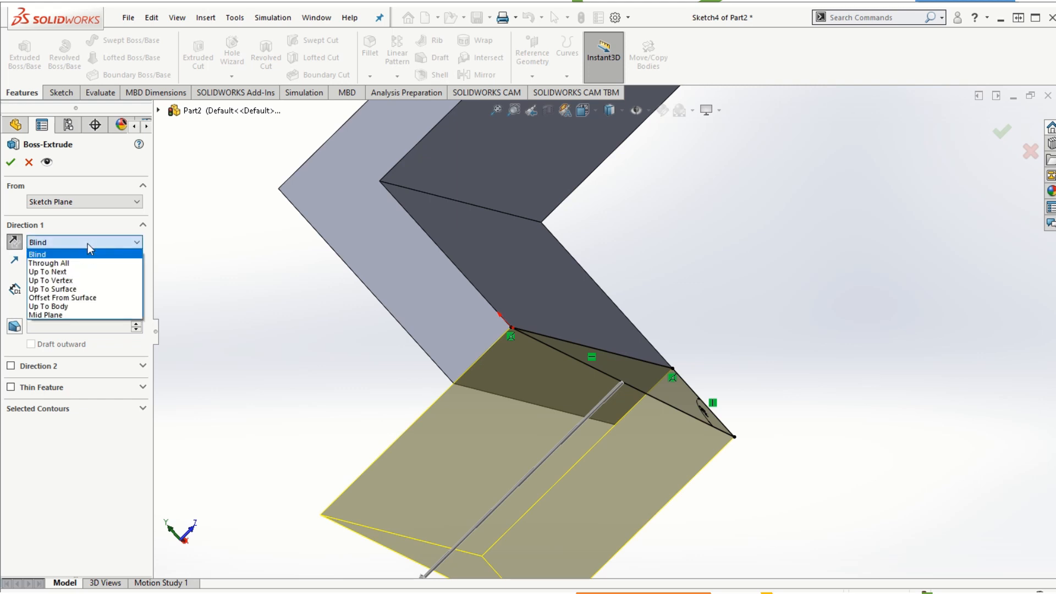
pyautogui.click(72, 273)
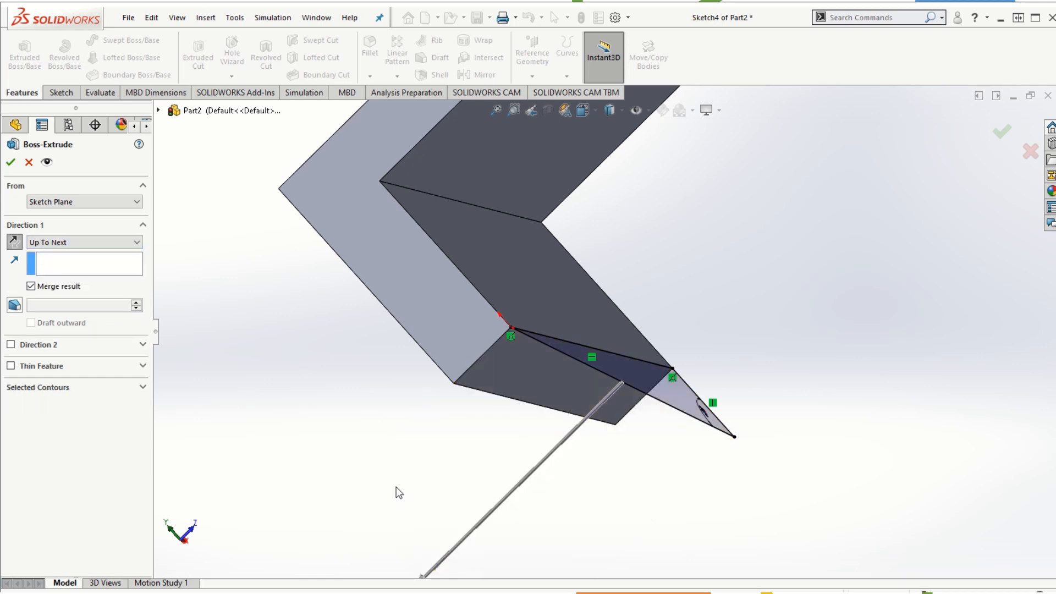
pyautogui.moveTo(397, 487); pyautogui.dragTo(391, 445, button='middle')
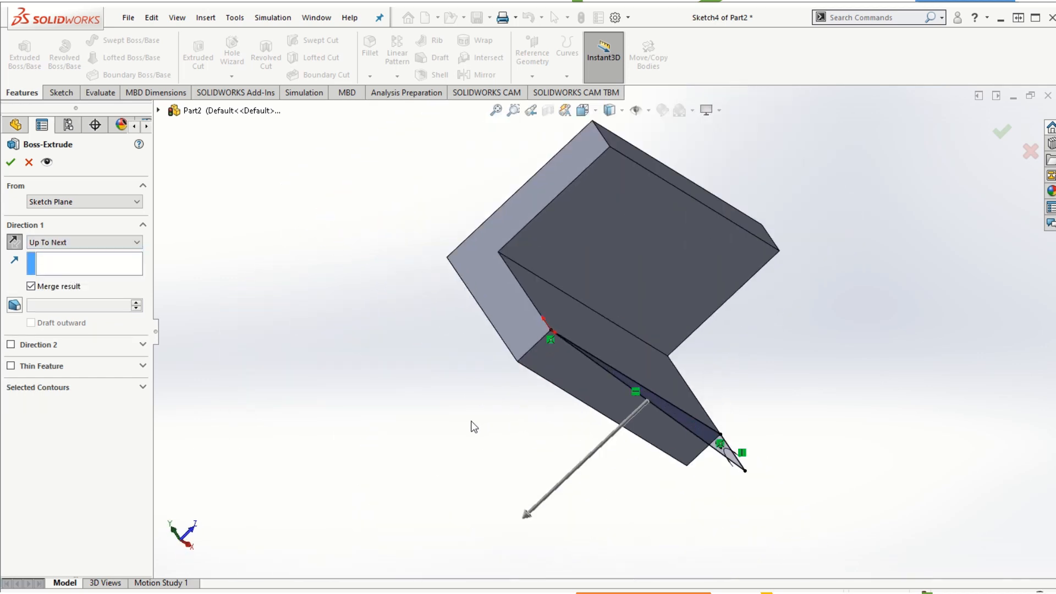
pyautogui.moveTo(473, 426); pyautogui.dragTo(485, 395, button='middle')
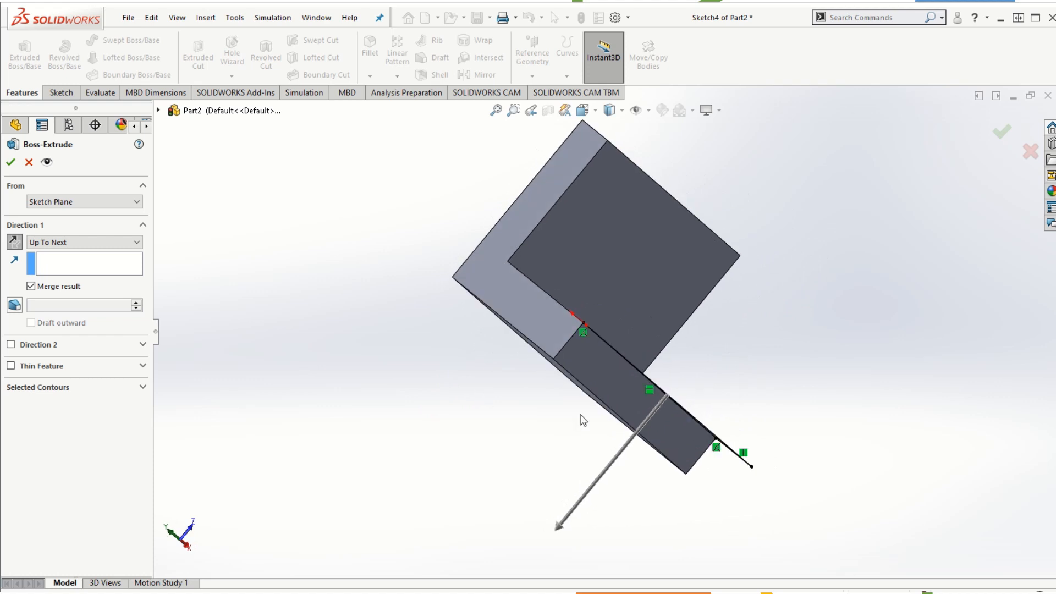
pyautogui.moveTo(493, 504); pyautogui.dragTo(474, 478, button='middle')
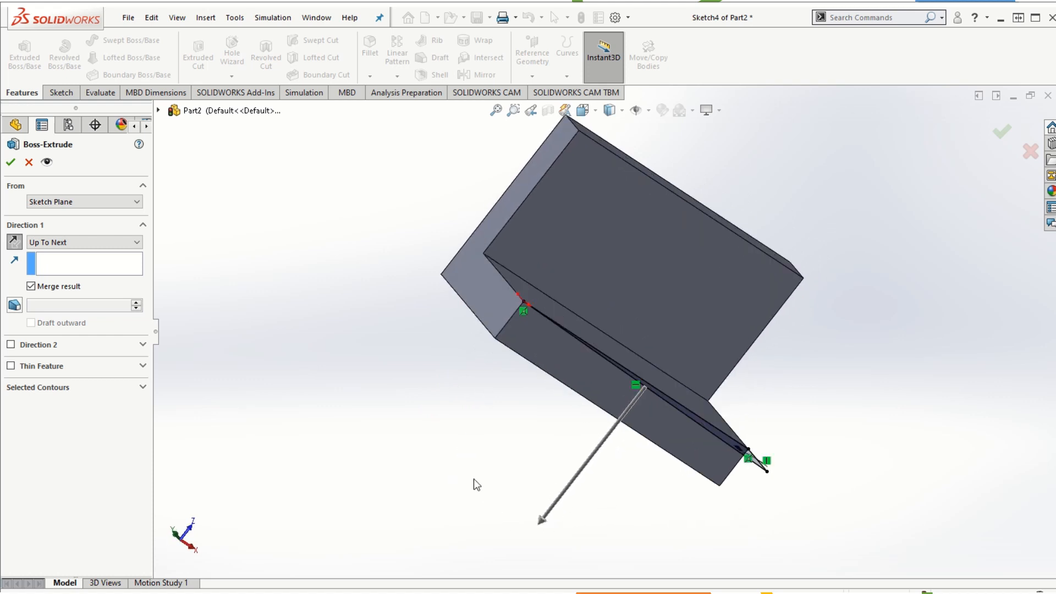
pyautogui.moveTo(569, 527); pyautogui.dragTo(479, 443, button='middle')
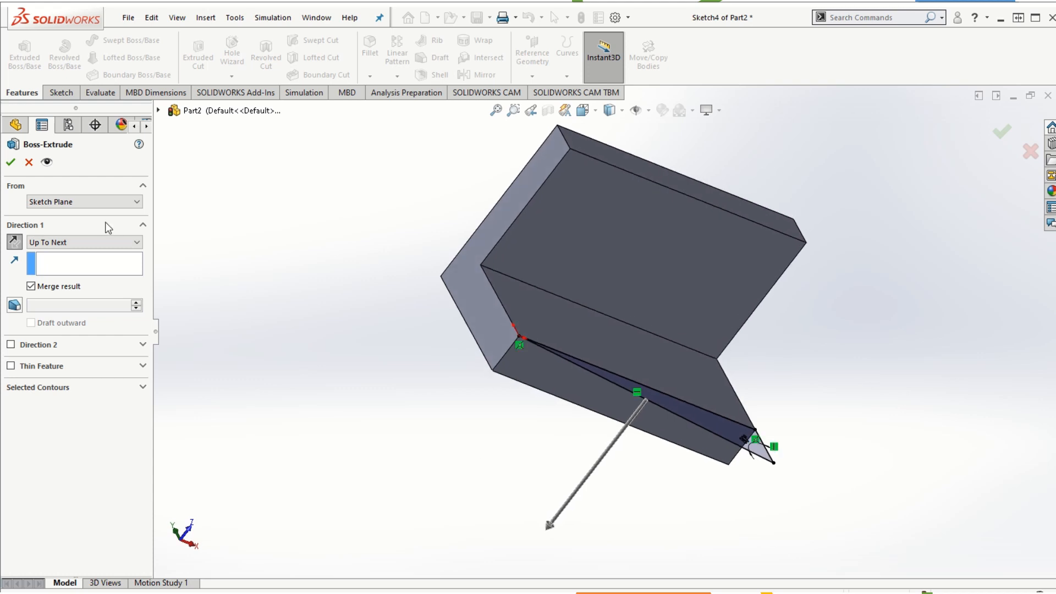
# Extrude the triangle sketch with the Up To Surface end condition, ending at the base block's underside
pyautogui.click(102, 242)
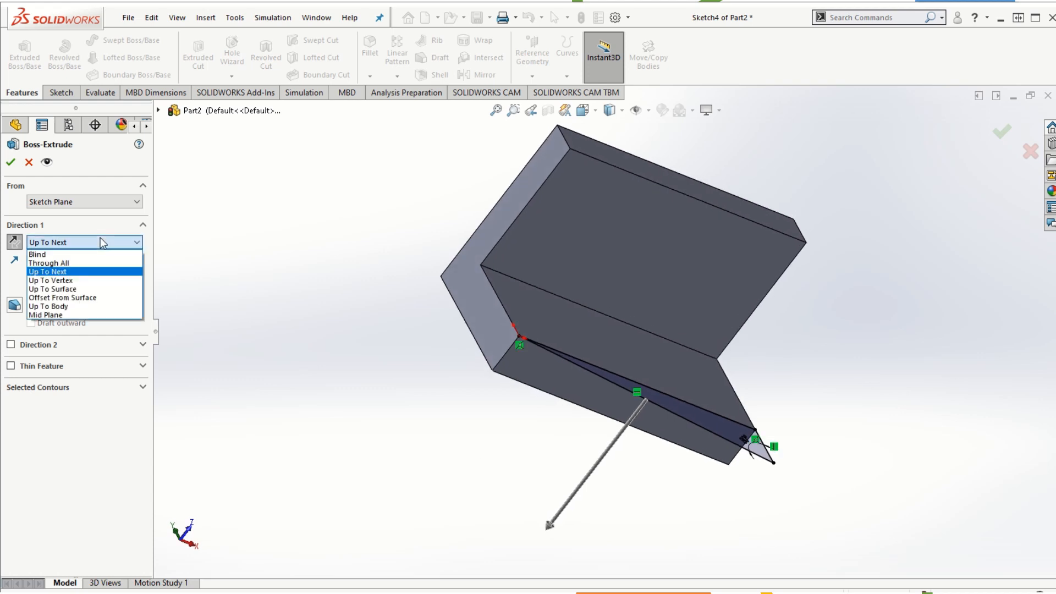
pyautogui.click(81, 289)
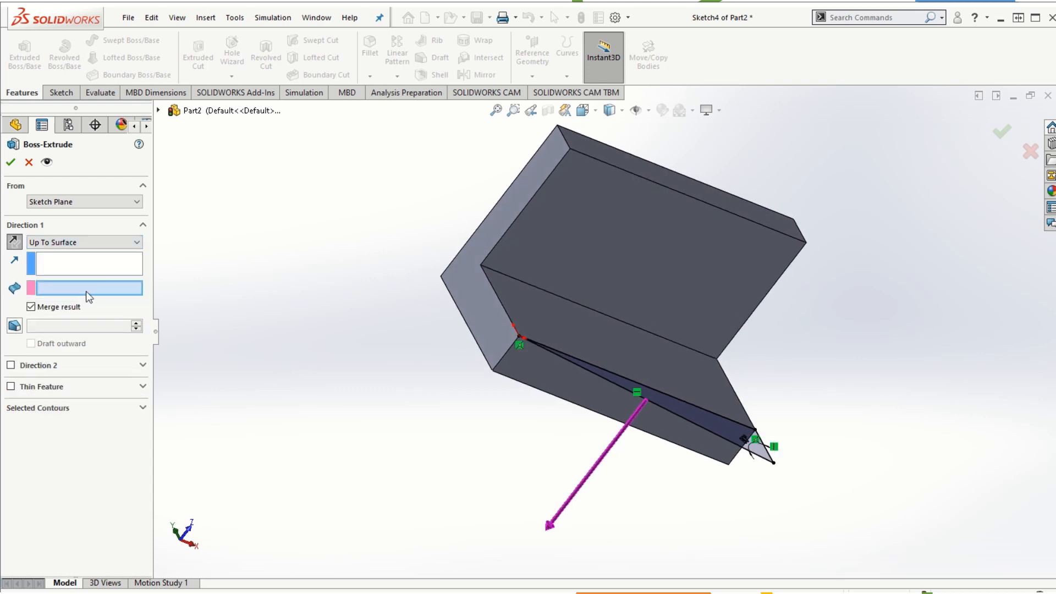
pyautogui.moveTo(397, 472); pyautogui.dragTo(474, 394, button='middle')
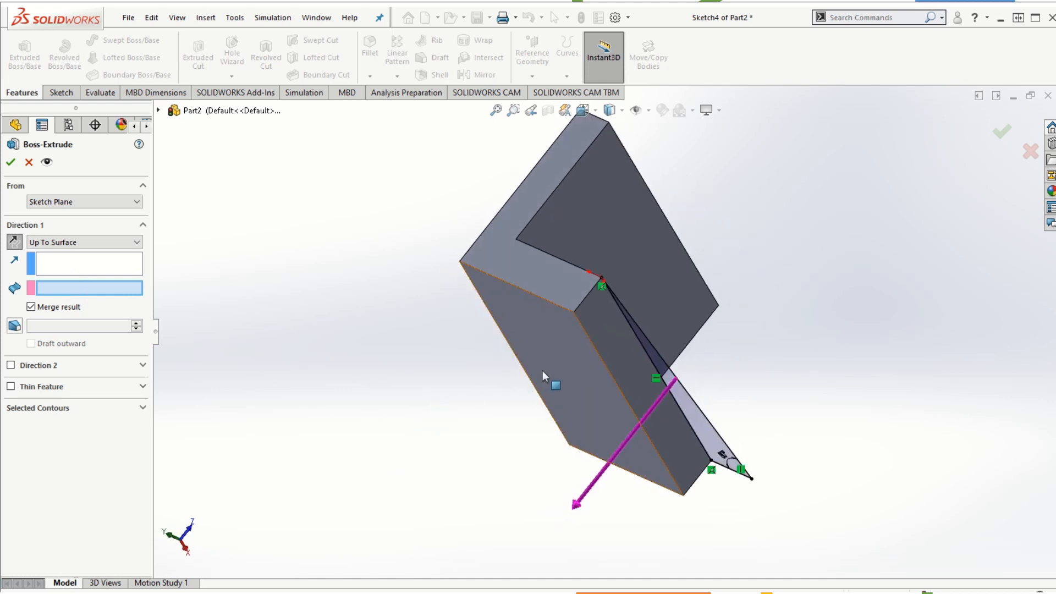
pyautogui.moveTo(544, 377); pyautogui.dragTo(499, 411, button='middle')
pyautogui.click(578, 381)
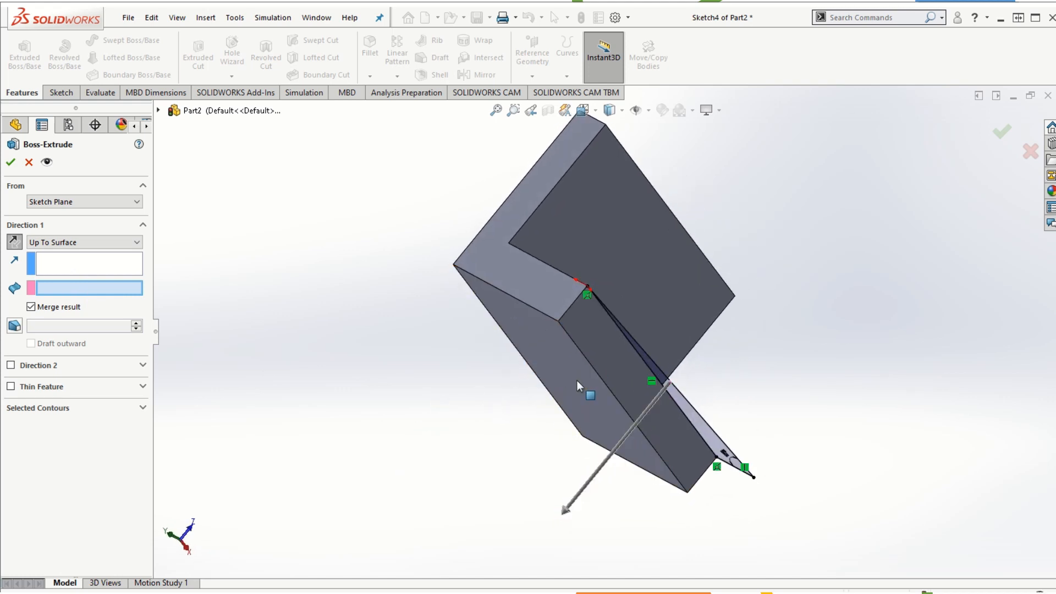
pyautogui.moveTo(374, 248); pyautogui.dragTo(338, 308, button='middle')
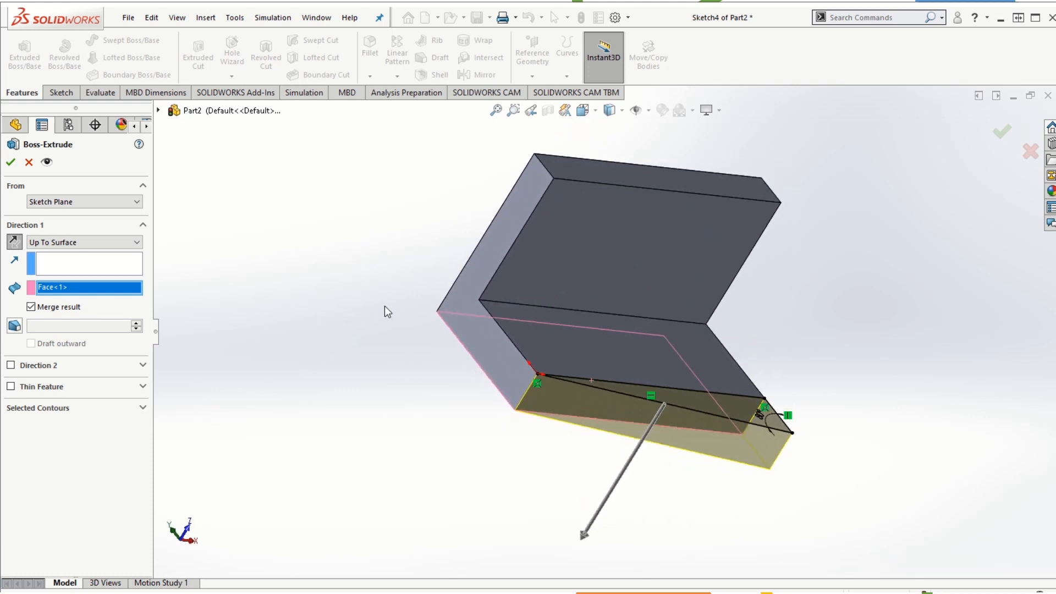
pyautogui.click(137, 244)
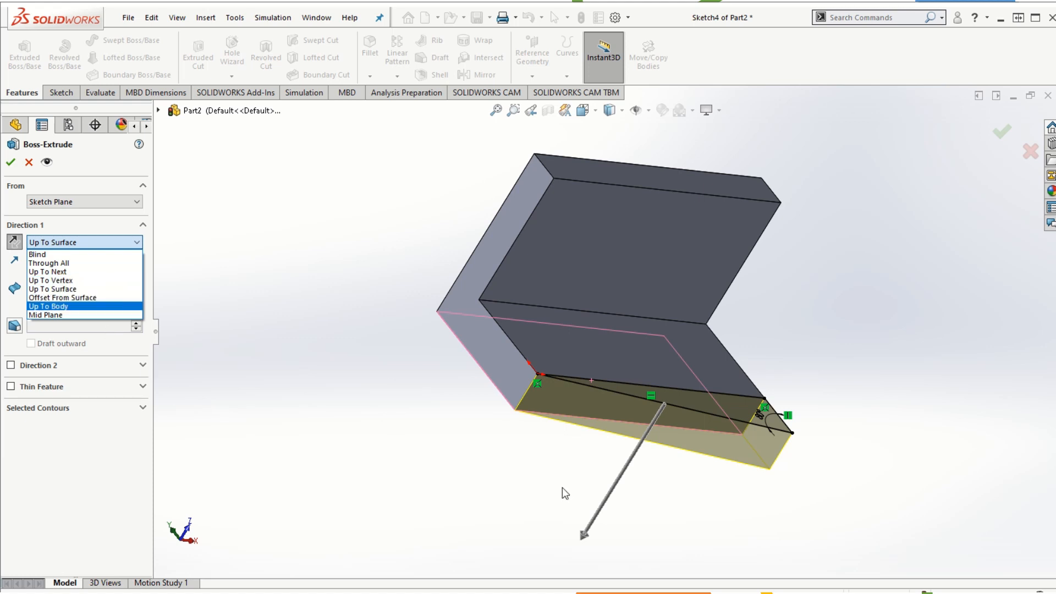
pyautogui.scroll(1, 516, 420)
pyautogui.scroll(1, 518, 364)
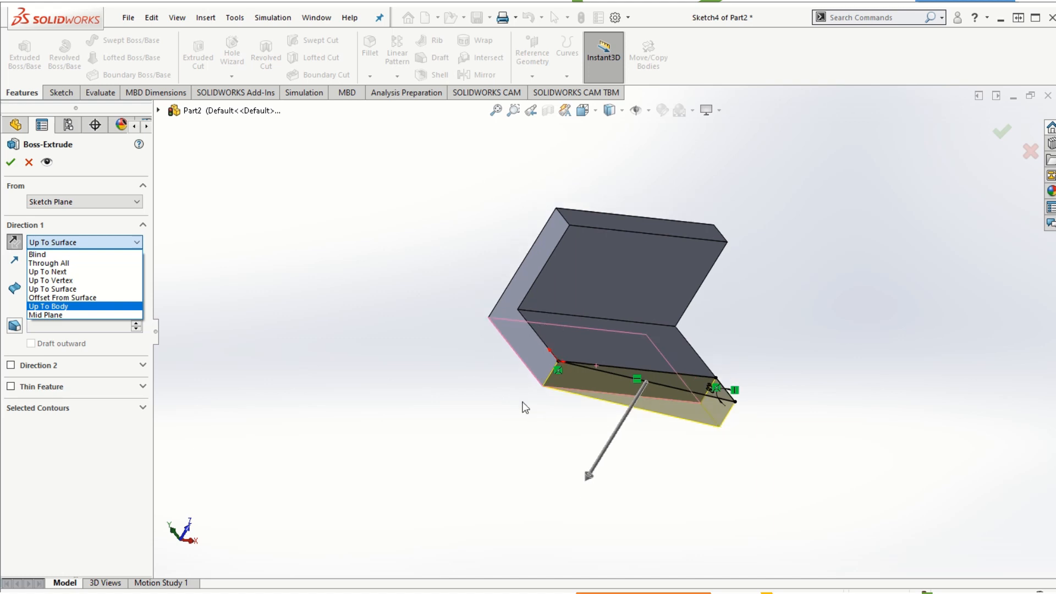
pyautogui.click(9, 164)
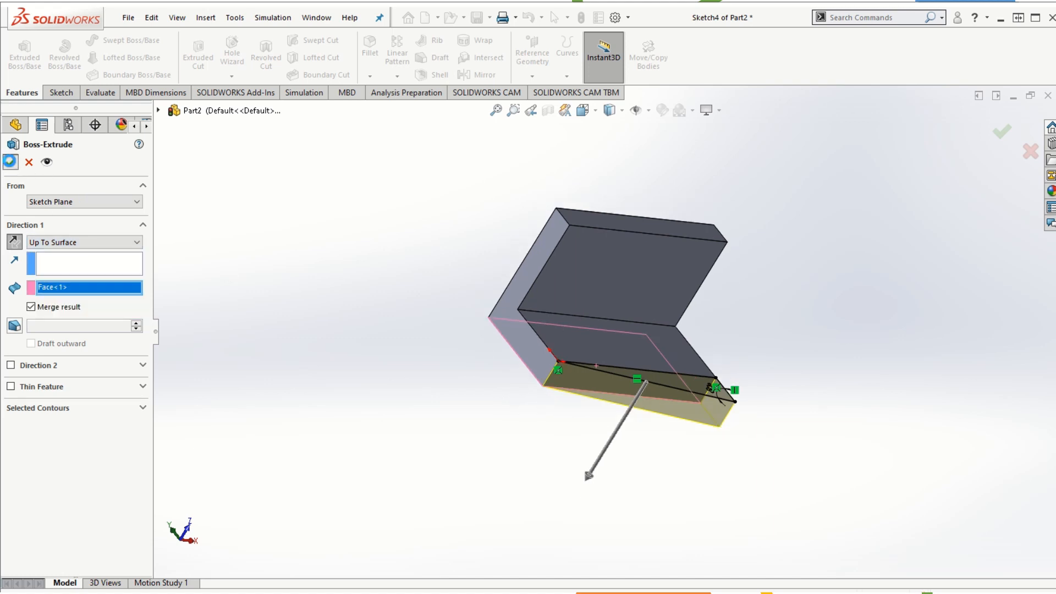
pyautogui.click(10, 162)
# Examine the base block's underside and the newly extruded wedge along its front from several angles
pyautogui.moveTo(660, 484); pyautogui.dragTo(672, 331, button='middle')
pyautogui.moveTo(639, 466); pyautogui.dragTo(615, 429, button='middle')
pyautogui.click(603, 382)
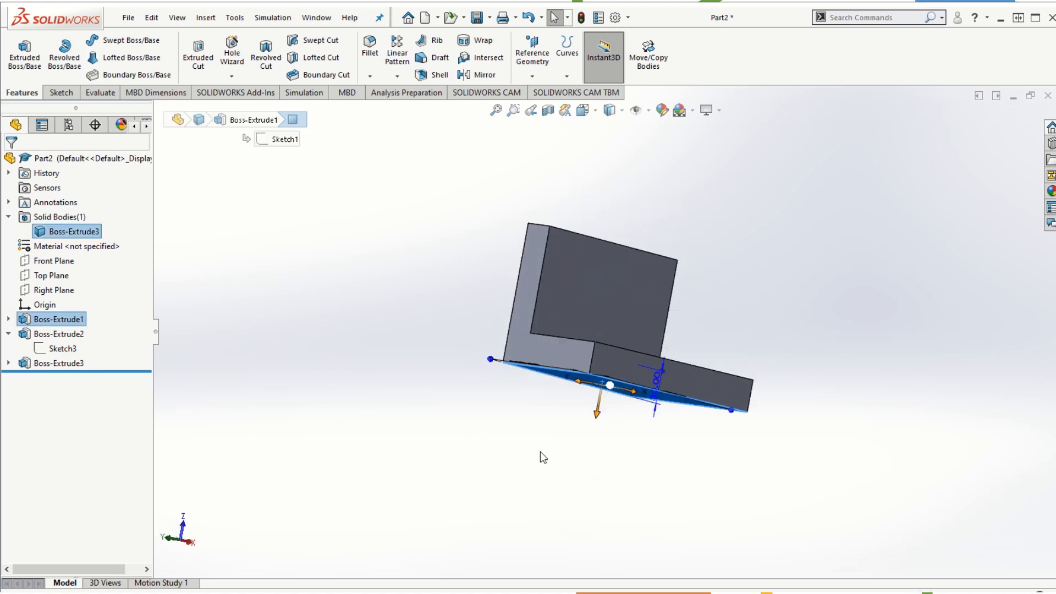
pyautogui.moveTo(540, 451); pyautogui.dragTo(412, 421, button='middle')
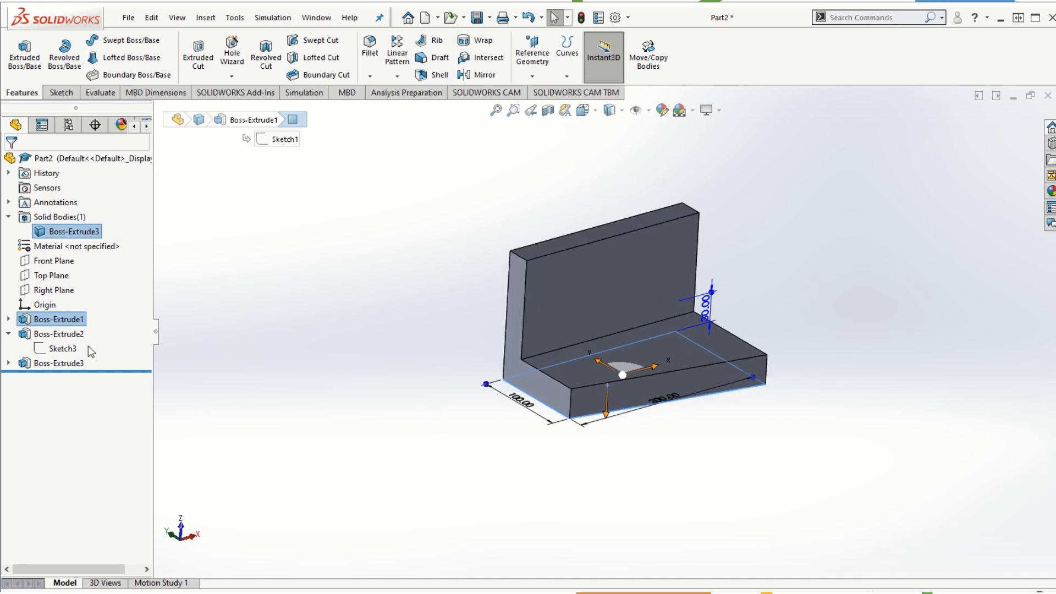
pyautogui.click(65, 364)
pyautogui.moveTo(807, 418); pyautogui.dragTo(799, 441, button='middle')
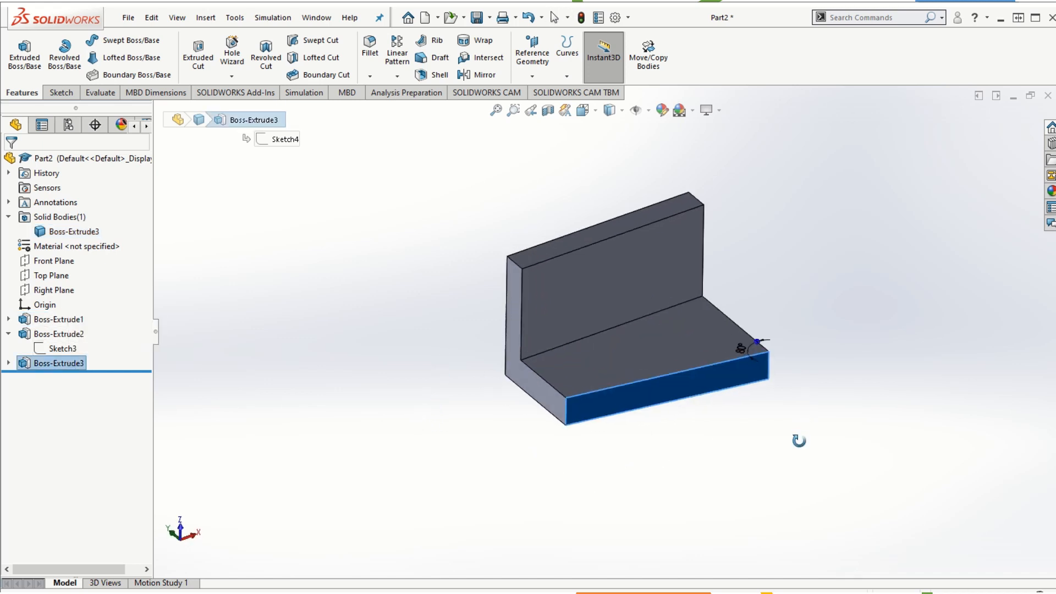
pyautogui.scroll(3, 800, 440)
pyautogui.scroll(-2, 675, 328)
pyautogui.click(673, 458)
# Sketch a corner rectangle about 32 by 31 mm on the L-shaped end face plane, starting at the base's front top corner
pyautogui.moveTo(673, 458); pyautogui.dragTo(497, 476, button='middle')
pyautogui.moveTo(720, 416); pyautogui.dragTo(578, 415, button='middle')
pyautogui.click(577, 408)
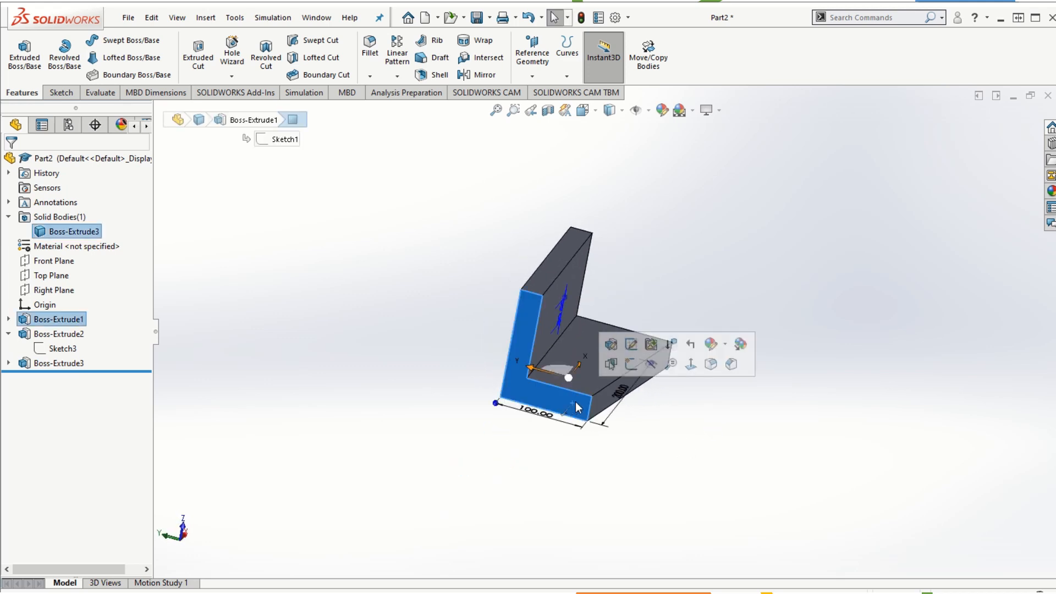
pyautogui.click(691, 364)
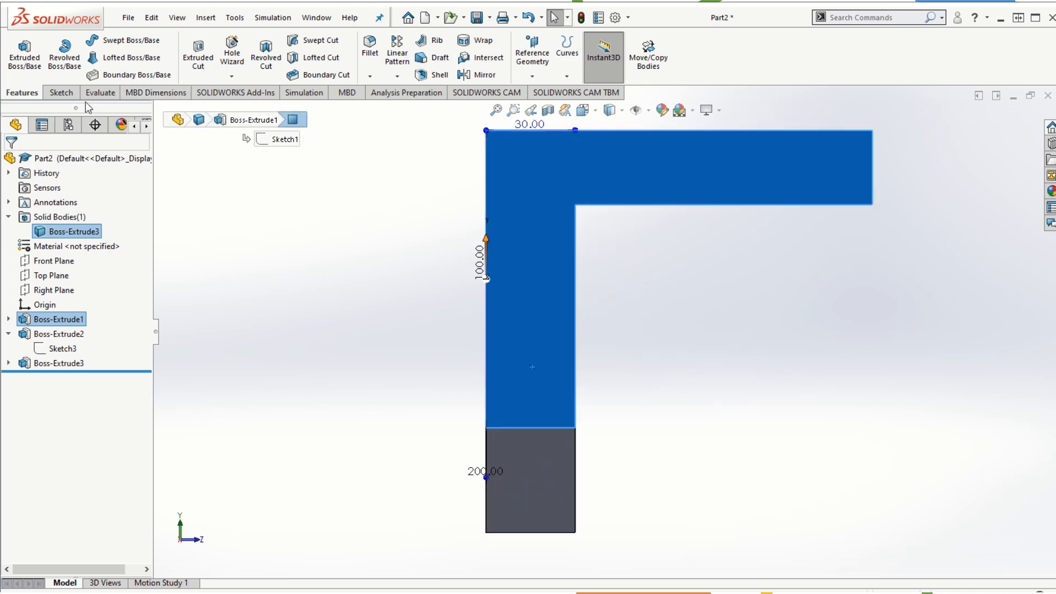
pyautogui.click(71, 94)
pyautogui.click(88, 59)
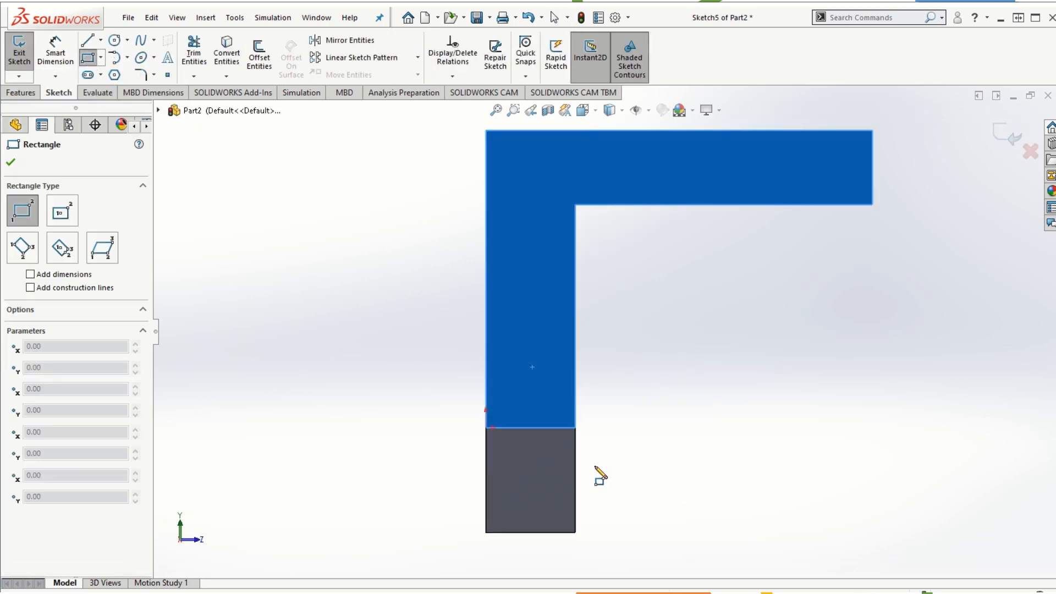
pyautogui.click(575, 428)
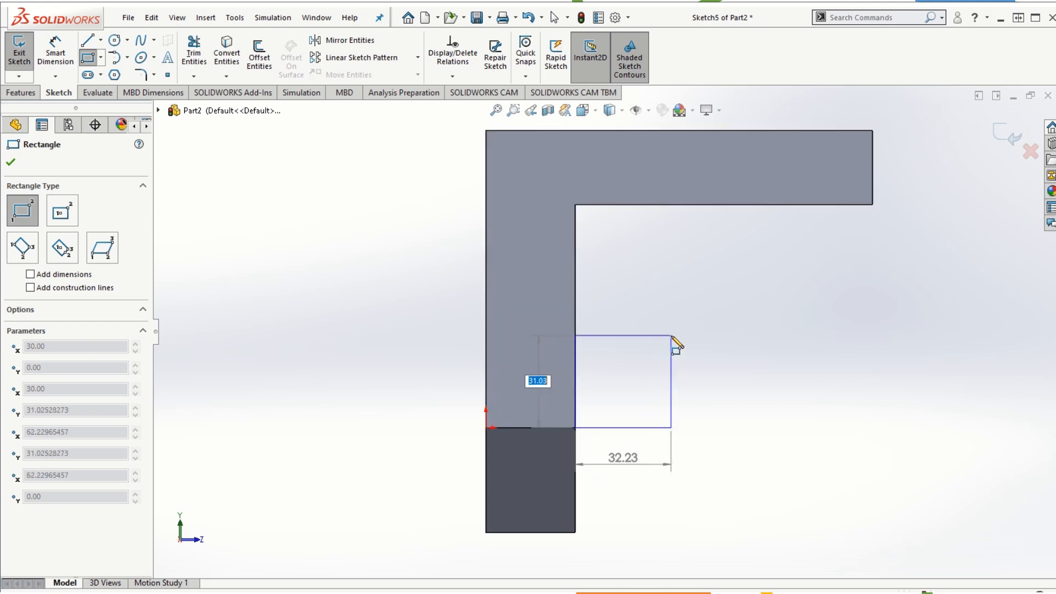
pyautogui.click(672, 336)
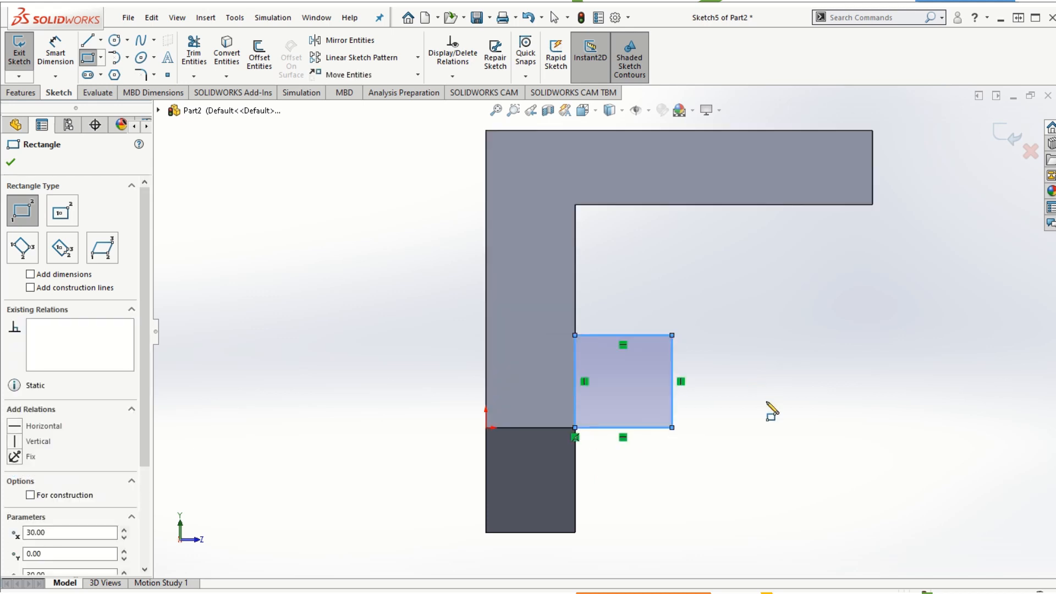
# Dimension the rectangle's side parallel to the base's top edge to 30 mm
pyautogui.moveTo(767, 402); pyautogui.dragTo(790, 332, button='right')
pyautogui.click(673, 362)
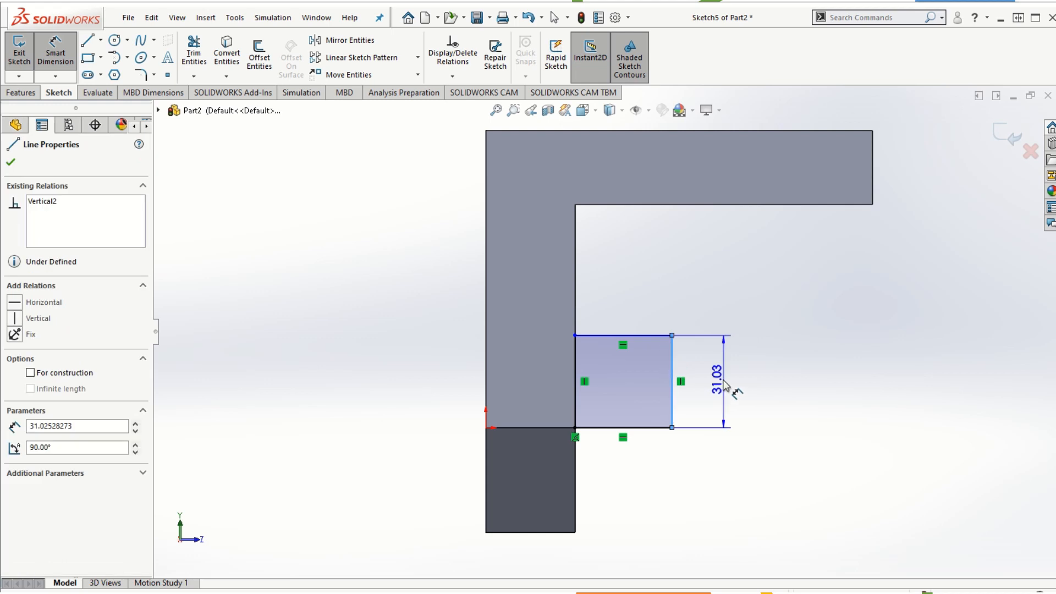
pyautogui.click(725, 385)
pyautogui.write('30')
pyautogui.press('Return')
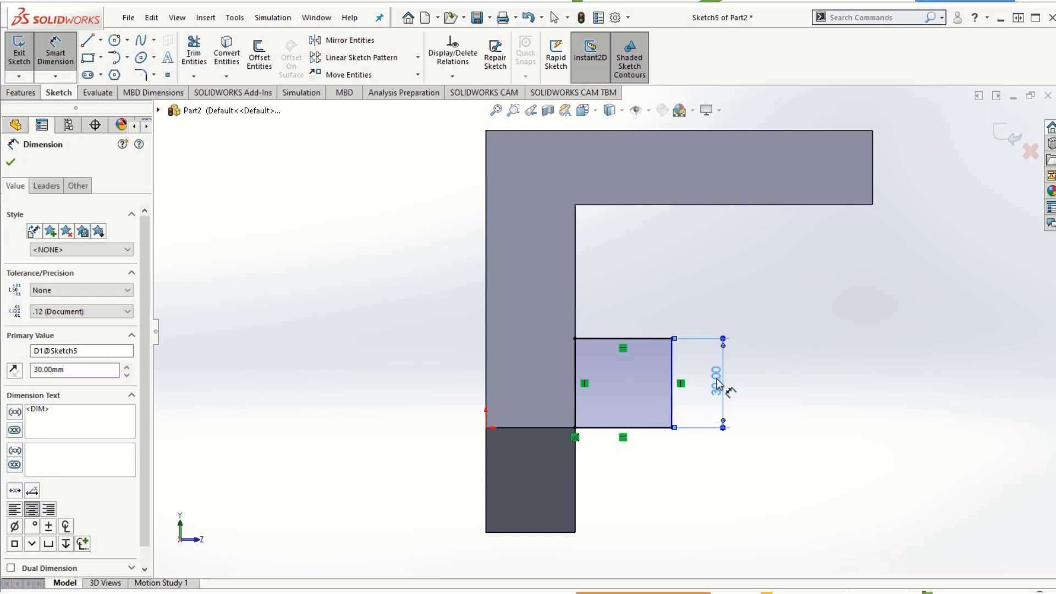
pyautogui.click(11, 162)
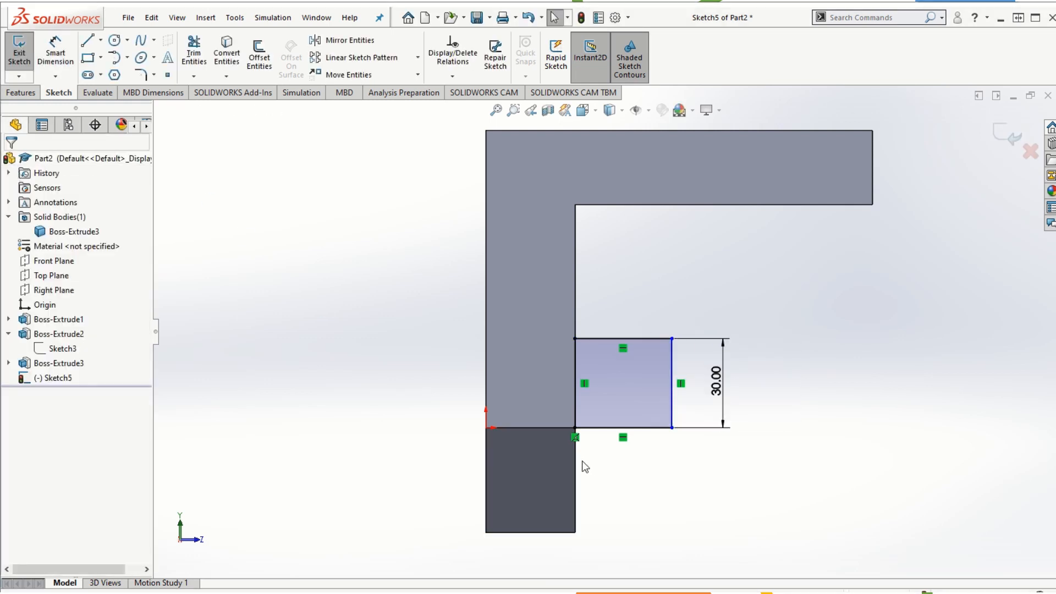
# Pull the rectangle's free corner slightly inward and dimension its height away from the base's top face to 30 mm
pyautogui.moveTo(753, 501)
pyautogui.mouseDown(button='middle')
pyautogui.moveTo(726, 440)
pyautogui.moveTo(764, 483)
pyautogui.moveTo(740, 502)
pyautogui.moveTo(757, 505)
pyautogui.mouseUp(button='middle')
pyautogui.press('Escape')
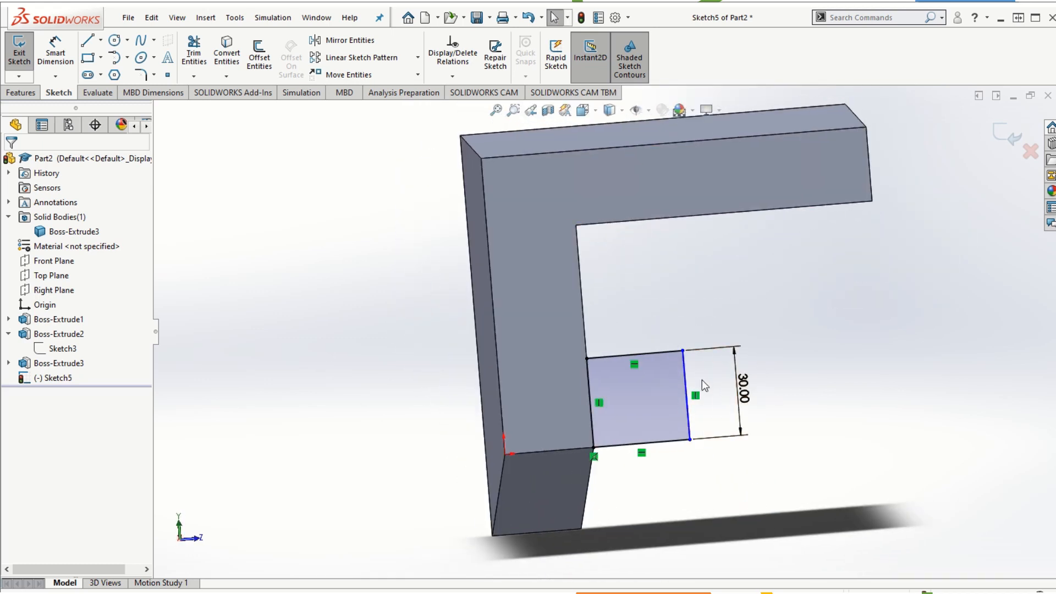
pyautogui.scroll(-3, 735, 435)
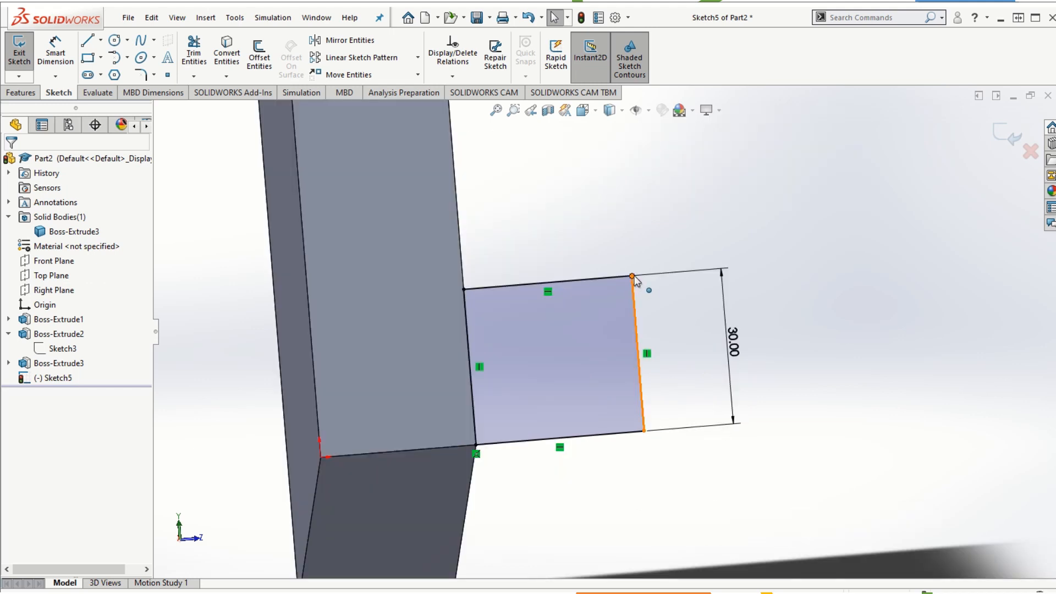
pyautogui.moveTo(633, 276)
pyautogui.mouseDown()
pyautogui.moveTo(737, 278)
pyautogui.moveTo(580, 283)
pyautogui.moveTo(748, 275)
pyautogui.moveTo(557, 282)
pyautogui.moveTo(639, 277)
pyautogui.moveTo(627, 275)
pyautogui.mouseUp()
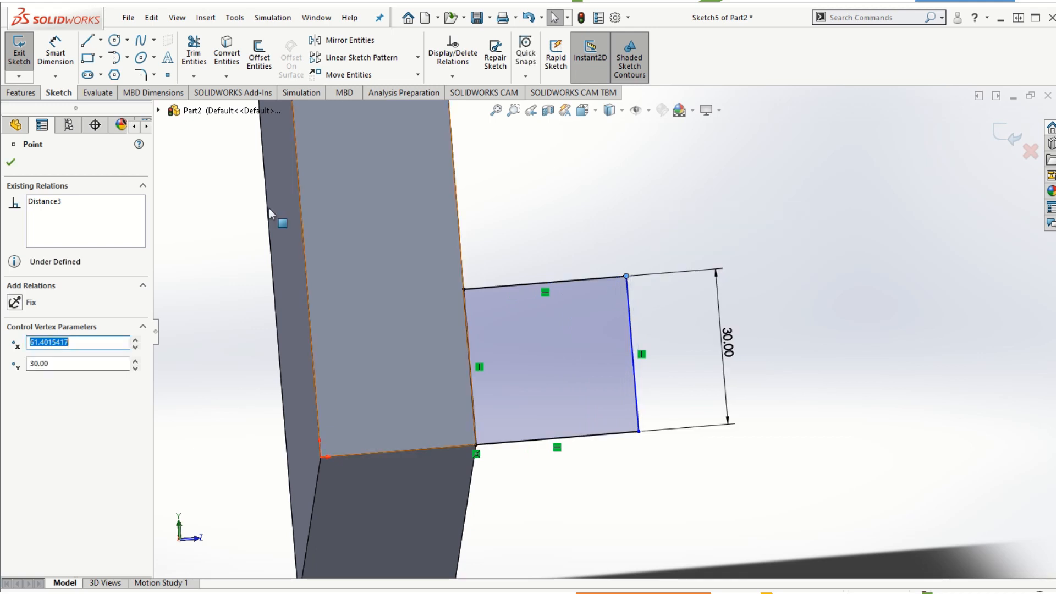
pyautogui.click(55, 53)
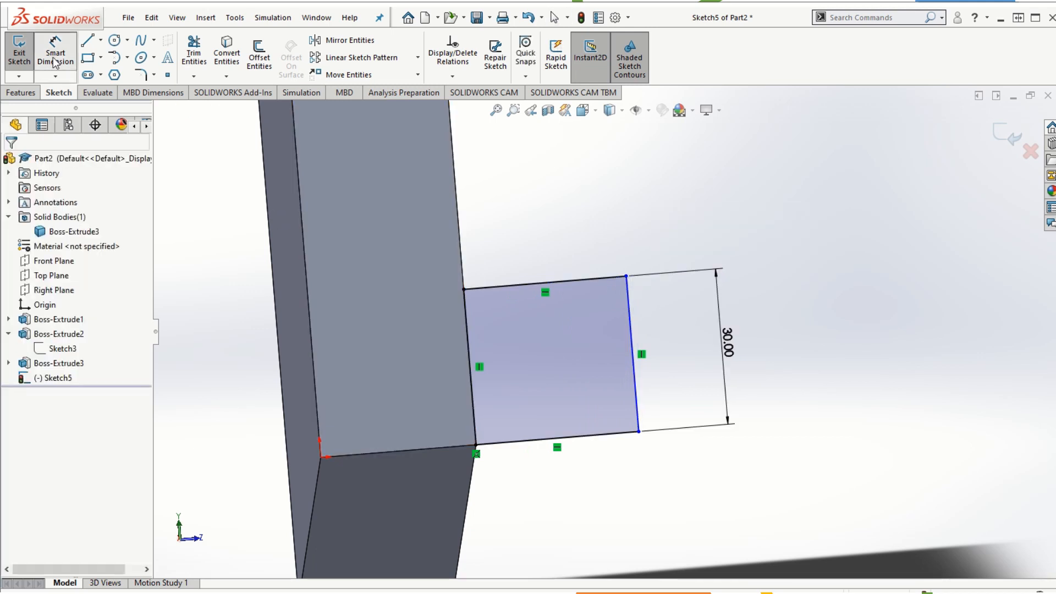
pyautogui.click(537, 282)
pyautogui.click(547, 242)
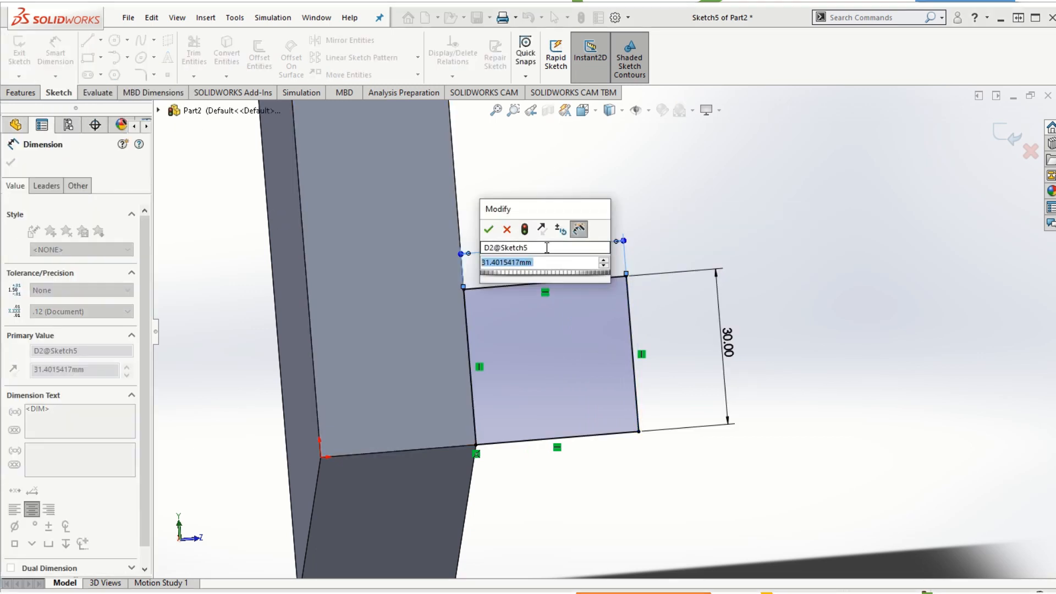
pyautogui.write('30')
pyautogui.press('Return')
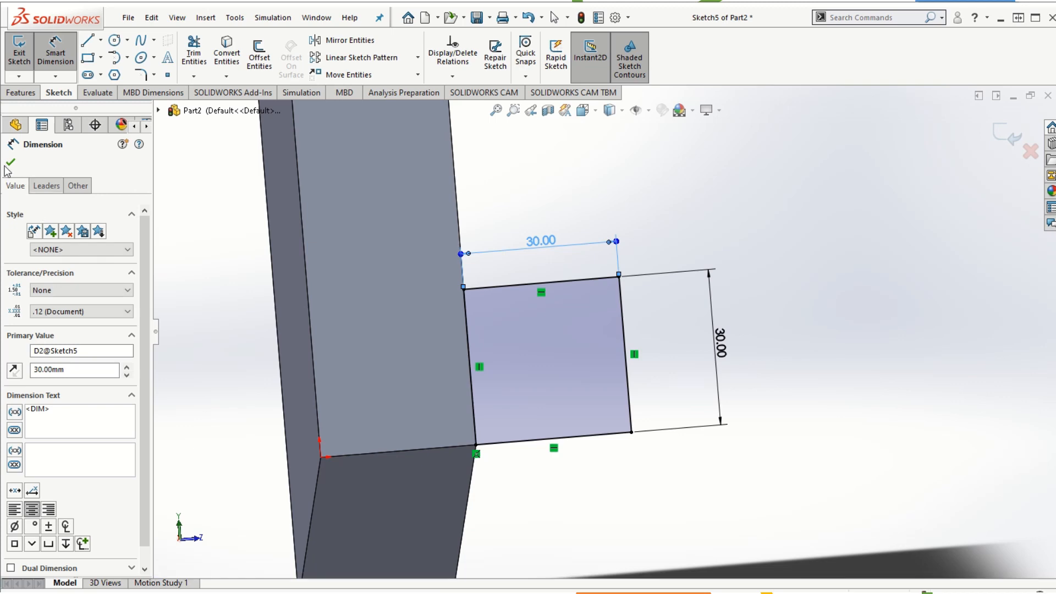
pyautogui.click(11, 162)
# Start a boss extrusion of the square, reverse it to run along the base's top face, and stretch its blind depth to 156 mm
pyautogui.moveTo(719, 473)
pyautogui.mouseDown(button='middle')
pyautogui.moveTo(670, 479)
pyautogui.moveTo(629, 384)
pyautogui.moveTo(703, 411)
pyautogui.moveTo(734, 491)
pyautogui.moveTo(547, 192)
pyautogui.moveTo(552, 219)
pyautogui.mouseUp(button='middle')
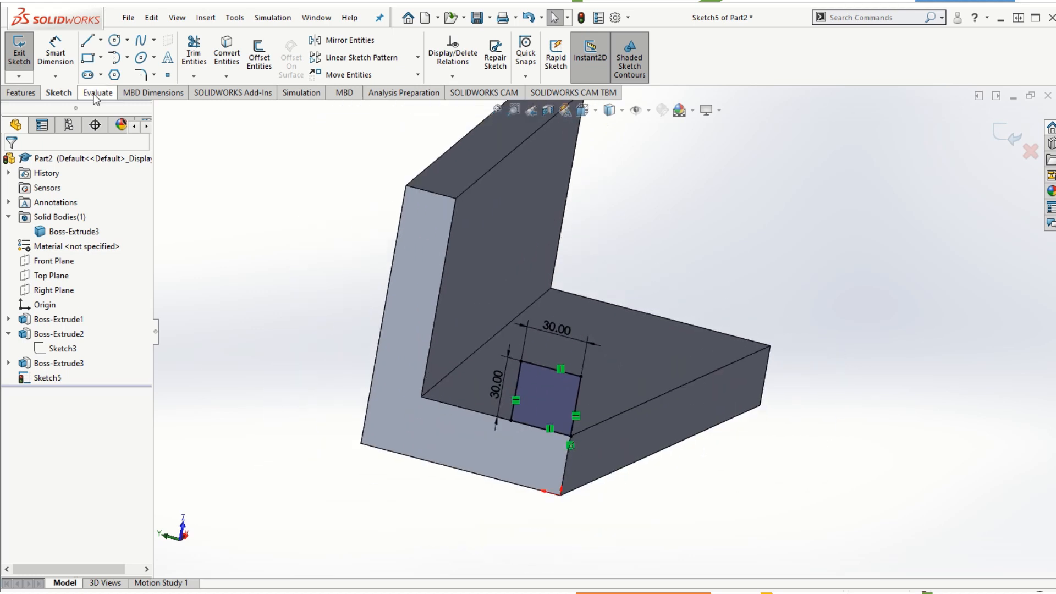
pyautogui.click(21, 93)
pyautogui.click(24, 60)
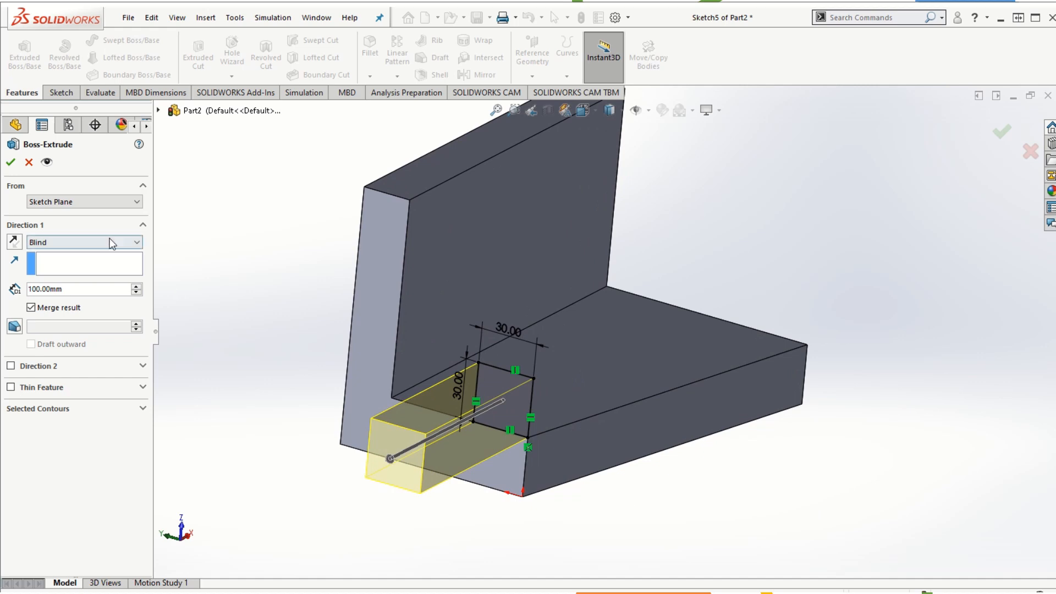
pyautogui.click(14, 242)
pyautogui.moveTo(764, 499)
pyautogui.mouseDown(button='middle')
pyautogui.moveTo(550, 472)
pyautogui.moveTo(804, 494)
pyautogui.moveTo(834, 439)
pyautogui.moveTo(771, 502)
pyautogui.moveTo(787, 559)
pyautogui.moveTo(771, 509)
pyautogui.mouseUp(button='middle')
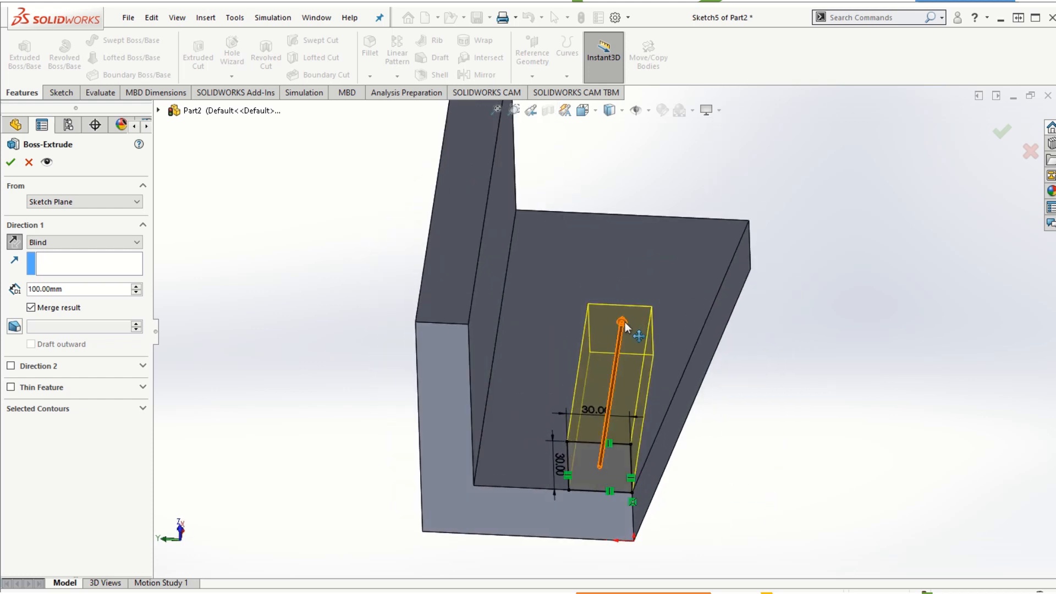
pyautogui.moveTo(625, 322); pyautogui.dragTo(646, 252)
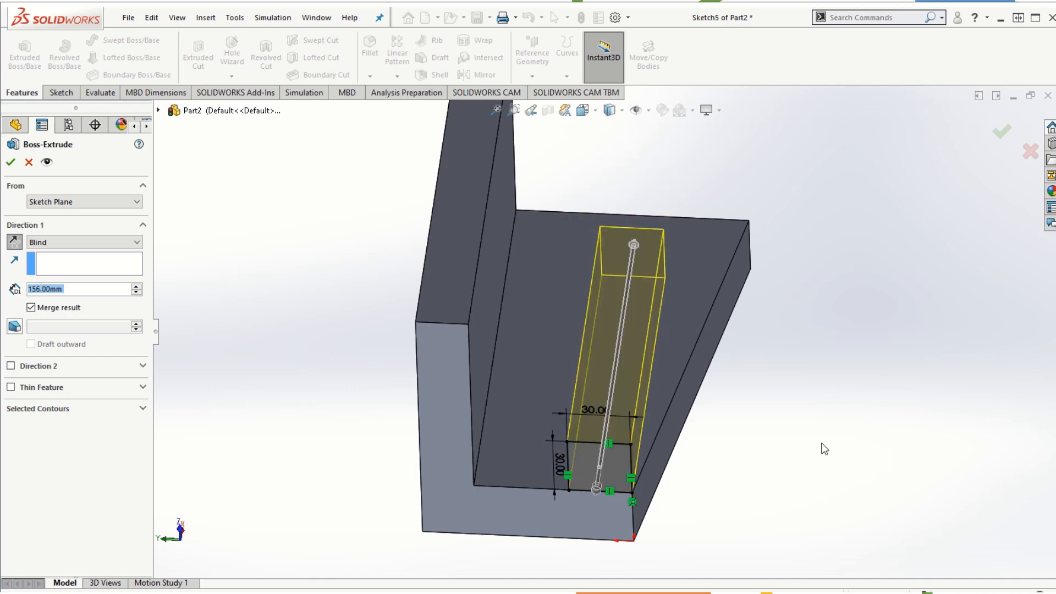
# Set the base's slanted front top edge as the square extrusion's direction
pyautogui.moveTo(820, 448)
pyautogui.mouseDown(button='middle')
pyautogui.moveTo(837, 358)
pyautogui.moveTo(768, 503)
pyautogui.moveTo(781, 522)
pyautogui.moveTo(793, 471)
pyautogui.moveTo(795, 489)
pyautogui.mouseUp(button='middle')
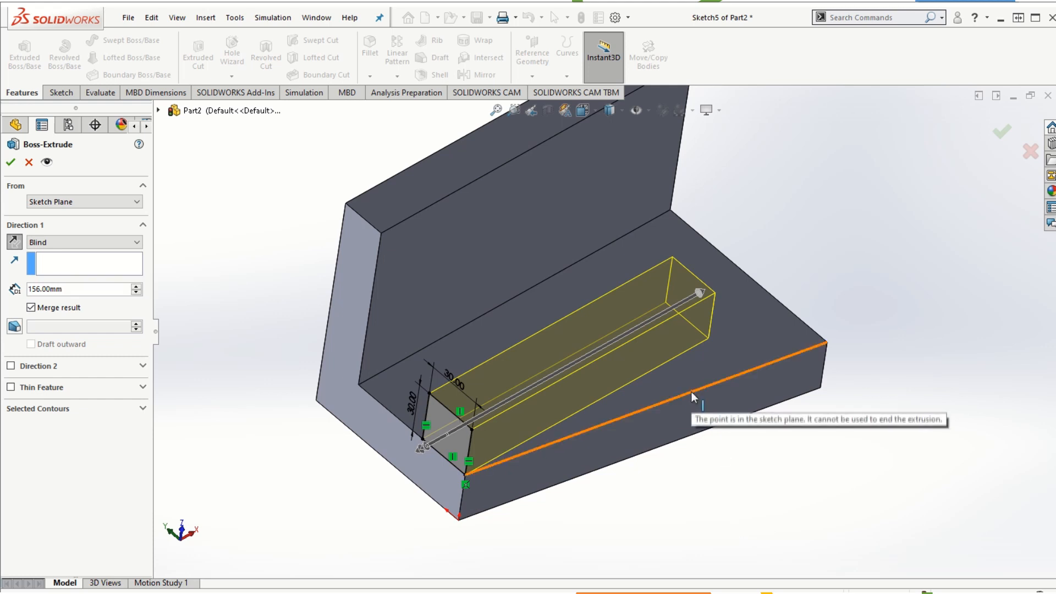
pyautogui.click(85, 272)
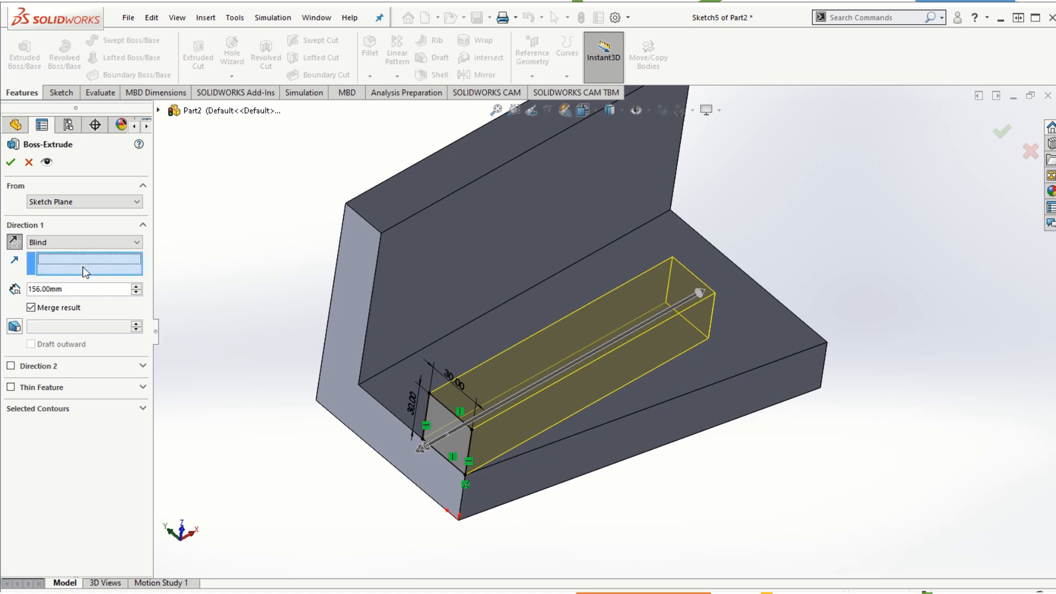
pyautogui.click(657, 405)
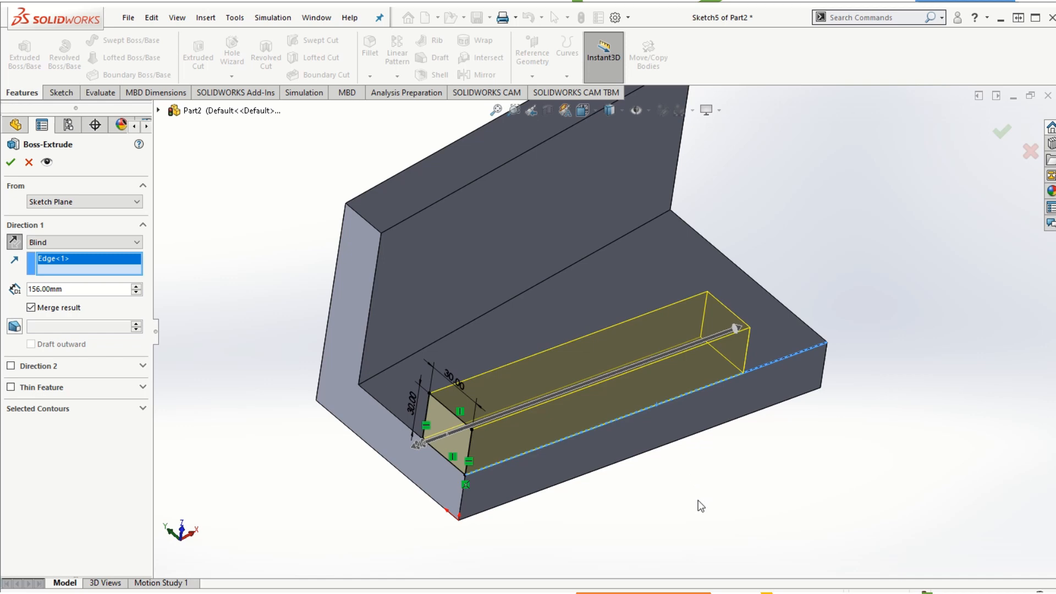
pyautogui.moveTo(699, 500); pyautogui.dragTo(672, 509, button='middle')
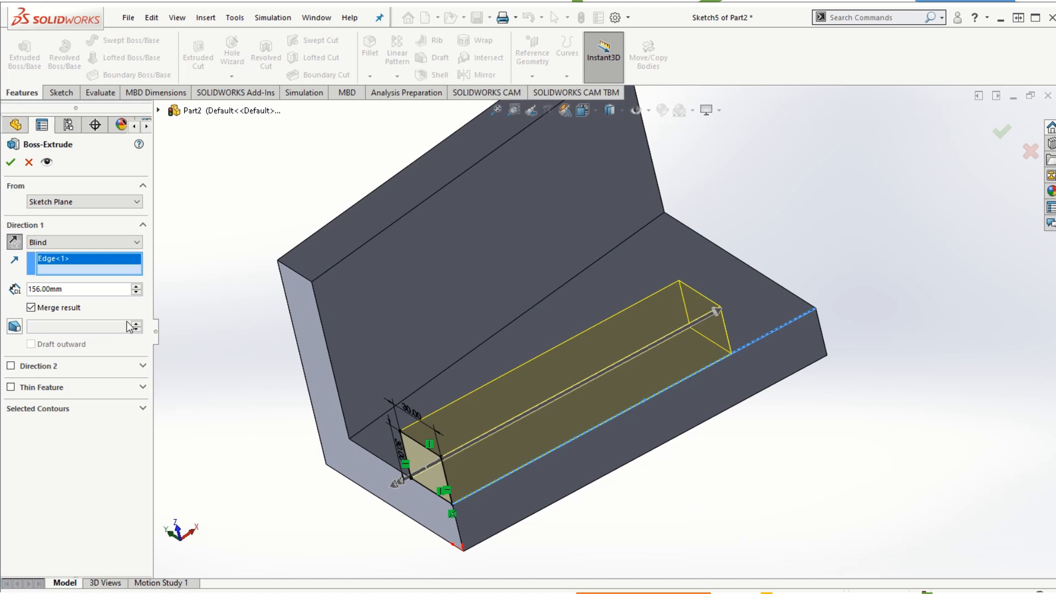
# End the square extrusion Up To Surface at the block's far end face and accept the feature
pyautogui.click(85, 240)
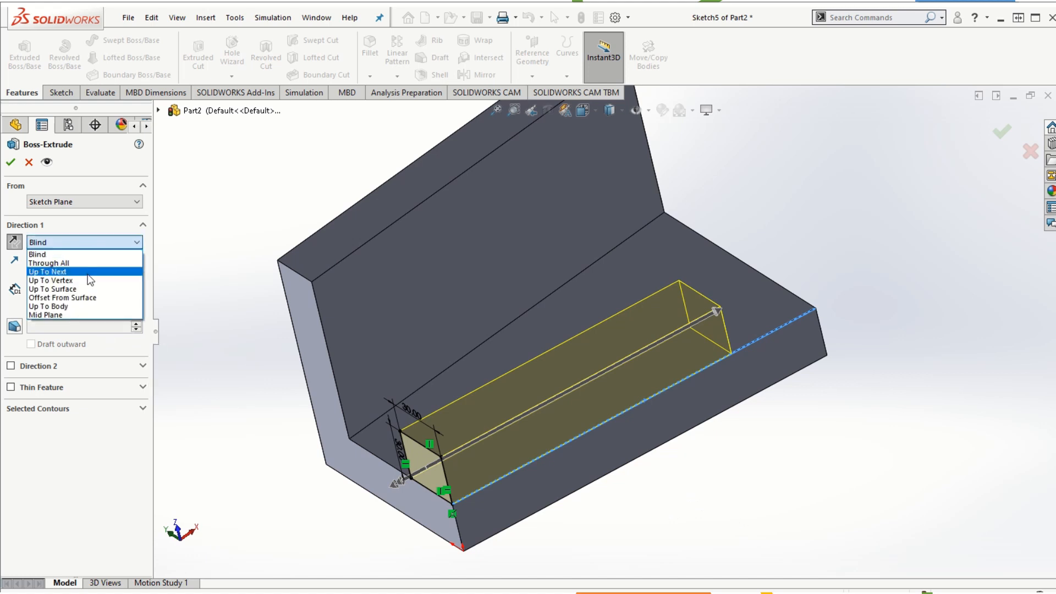
pyautogui.click(82, 287)
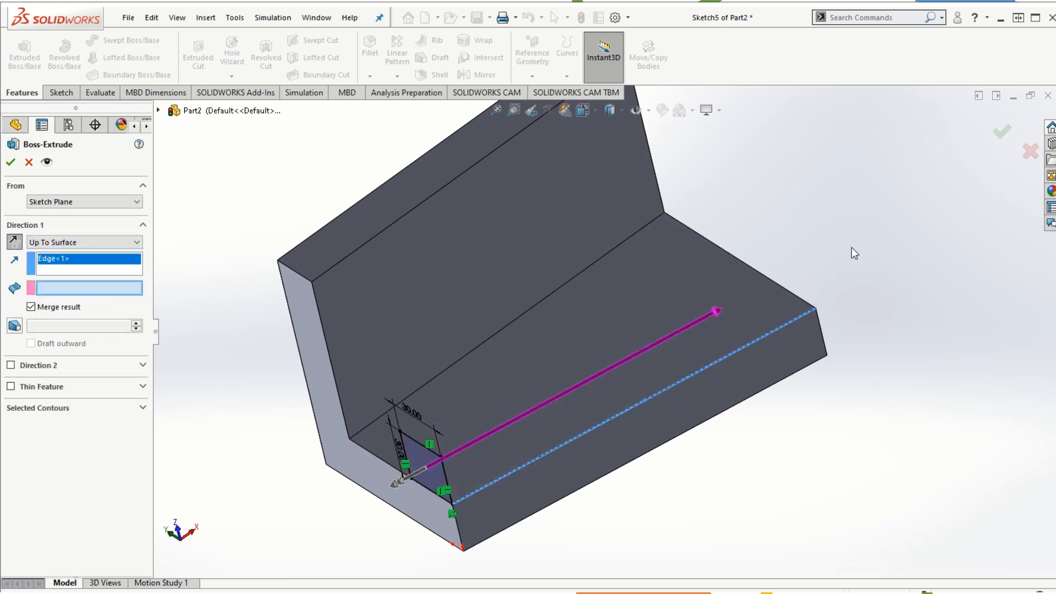
pyautogui.moveTo(852, 246); pyautogui.dragTo(702, 141, button='middle')
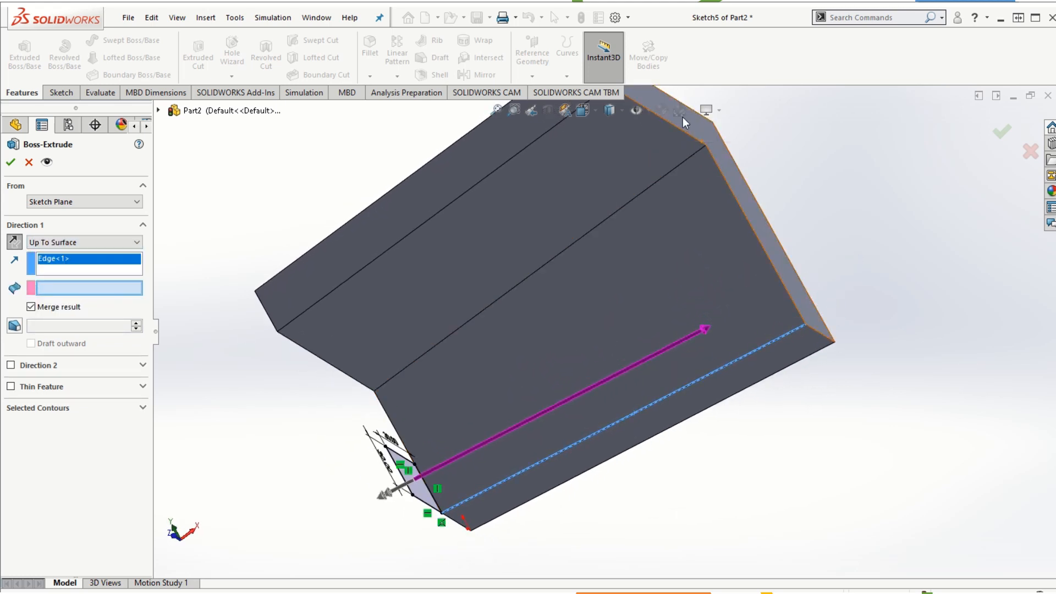
pyautogui.click(722, 160)
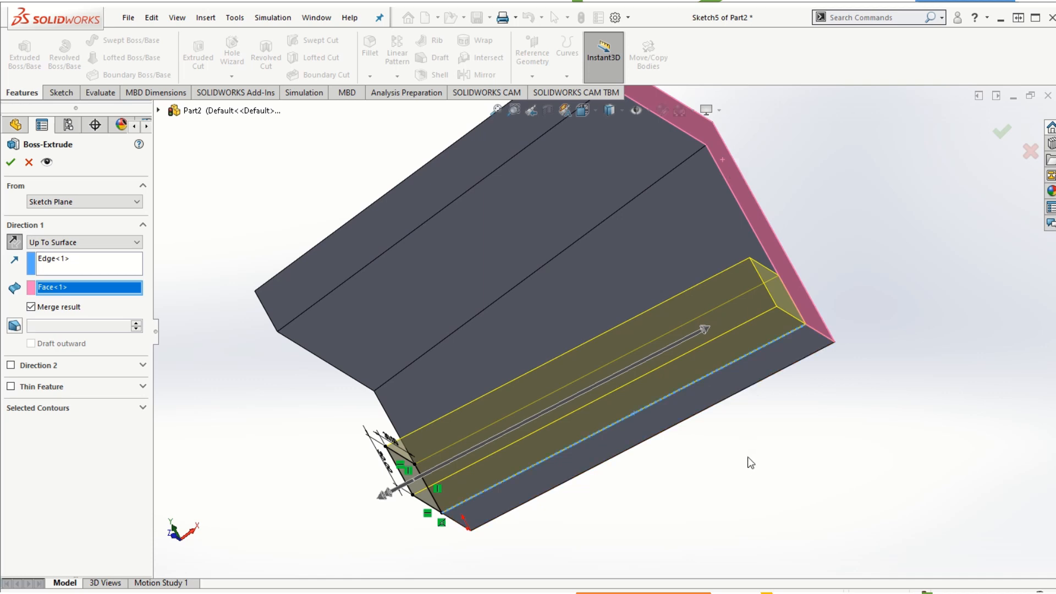
pyautogui.moveTo(722, 161); pyautogui.dragTo(814, 314, button='middle')
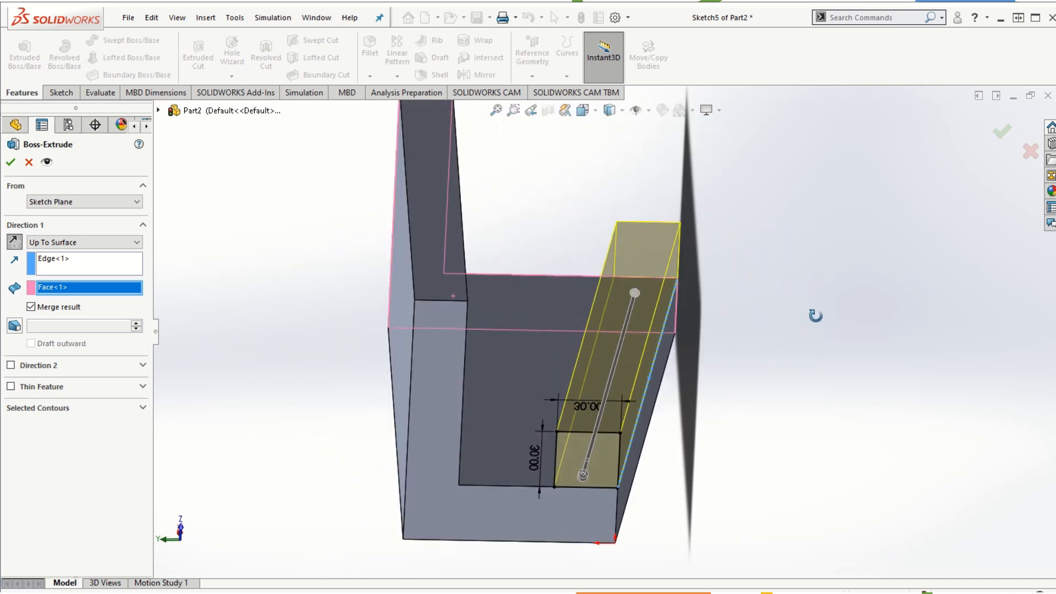
pyautogui.moveTo(778, 356); pyautogui.dragTo(760, 378, button='middle')
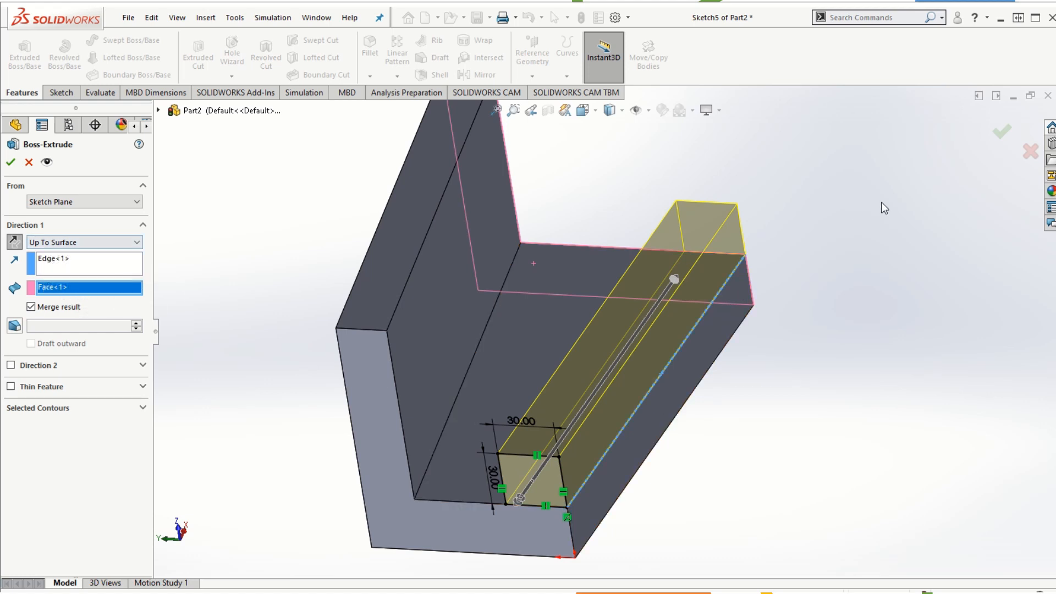
pyautogui.moveTo(882, 202); pyautogui.dragTo(781, 196, button='middle')
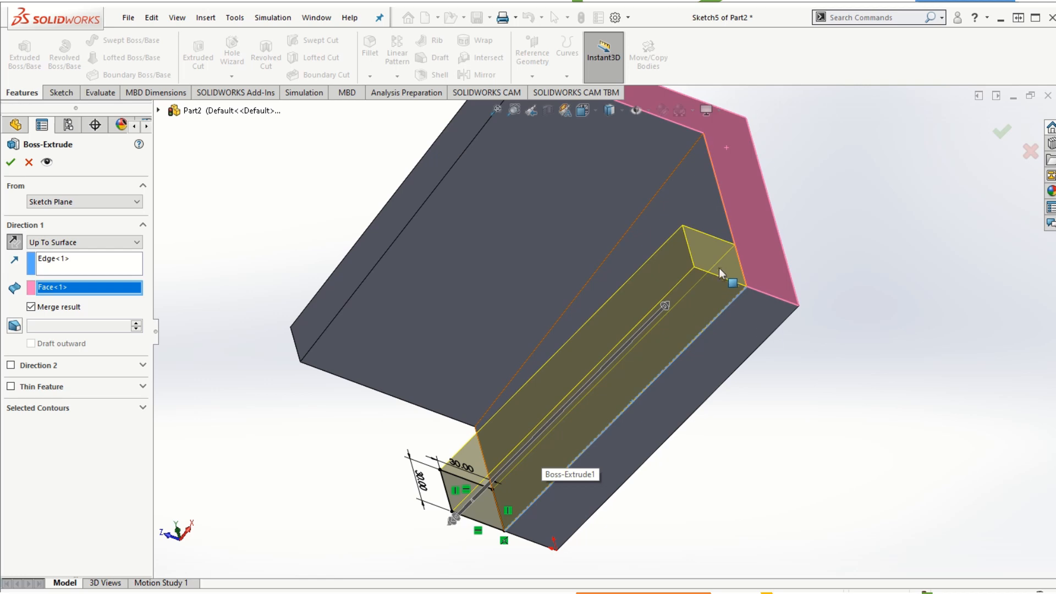
pyautogui.moveTo(776, 417); pyautogui.dragTo(803, 318, button='middle')
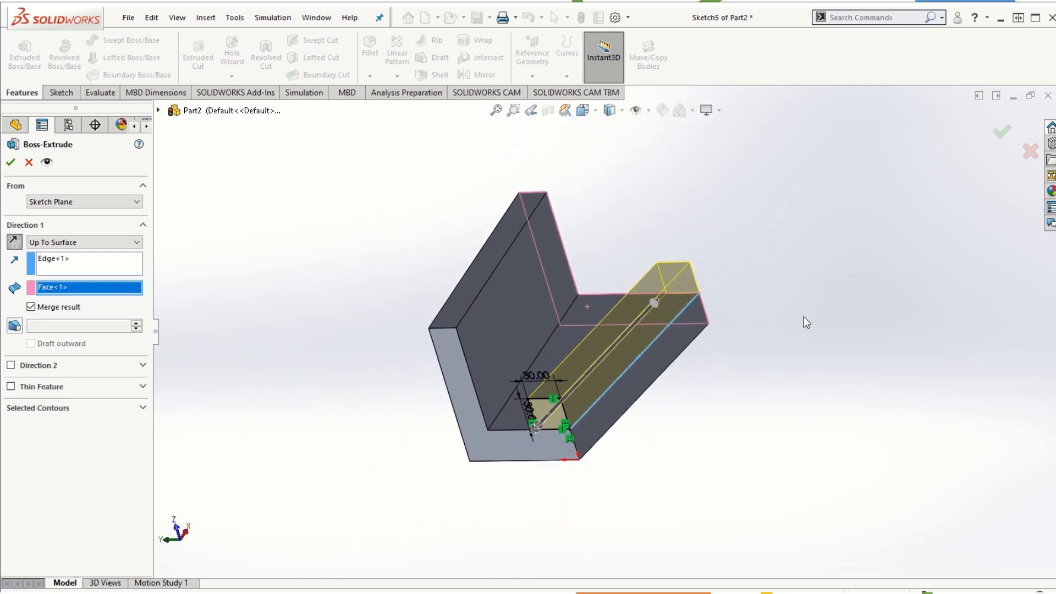
pyautogui.moveTo(789, 370); pyautogui.dragTo(752, 422, button='middle')
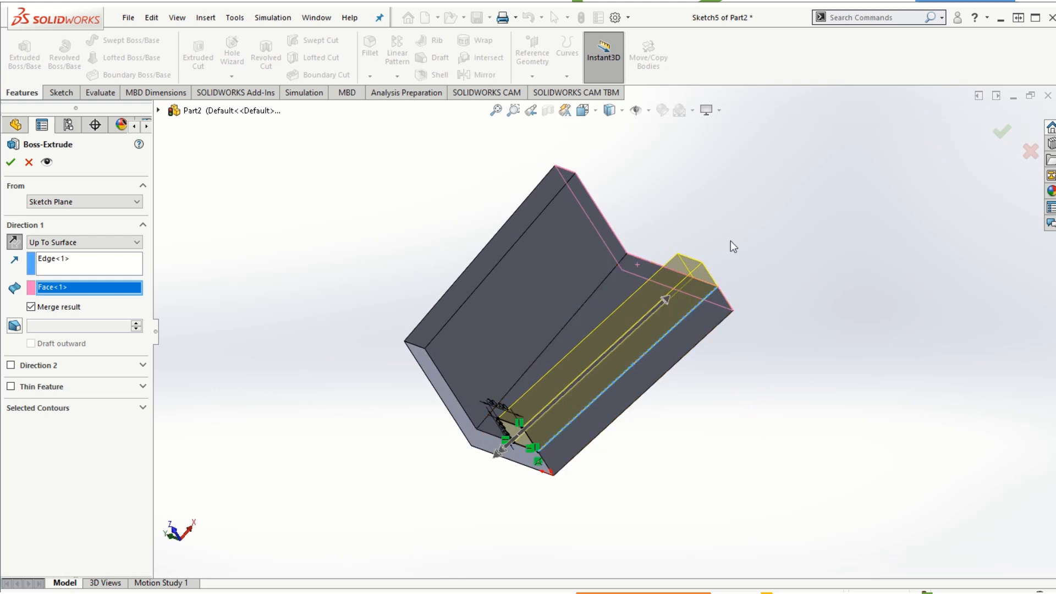
pyautogui.moveTo(754, 301); pyautogui.dragTo(772, 330, button='middle')
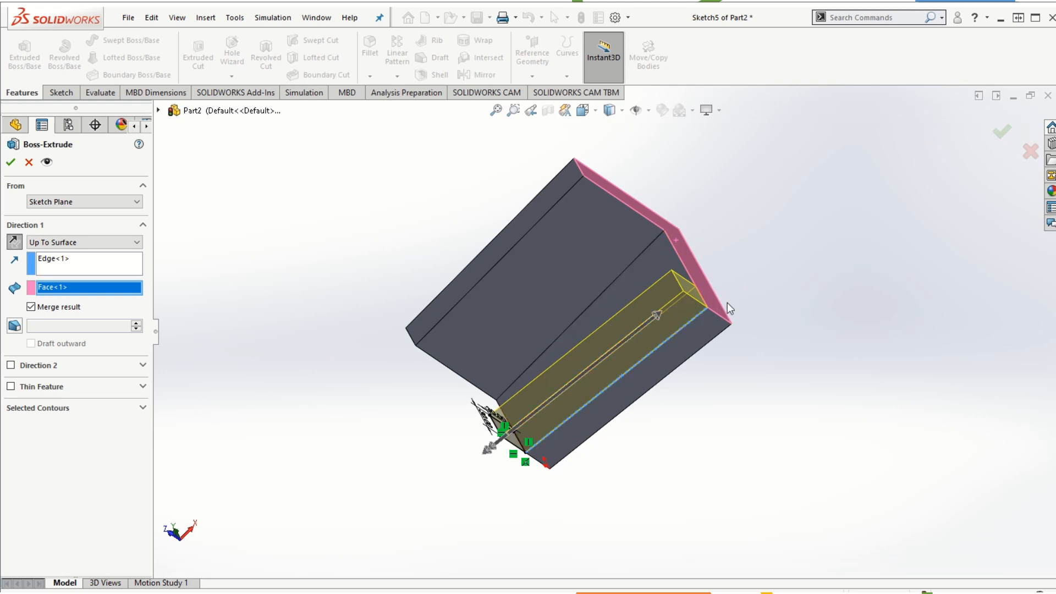
pyautogui.click(11, 163)
# Sketch a circle about 19 mm in diameter on the upright wall's inner face, near its upper corner at the sketch origin's end
pyautogui.moveTo(386, 513); pyautogui.dragTo(541, 309, button='middle')
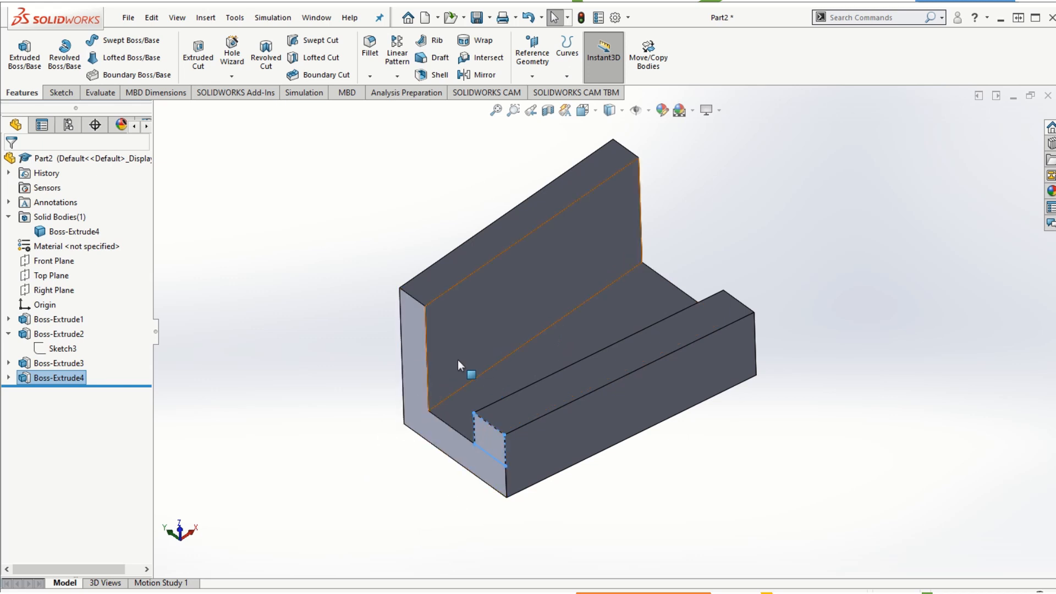
pyautogui.scroll(1, 592, 371)
pyautogui.scroll(-1, 584, 209)
pyautogui.scroll(1, 581, 366)
pyautogui.scroll(-1, 622, 352)
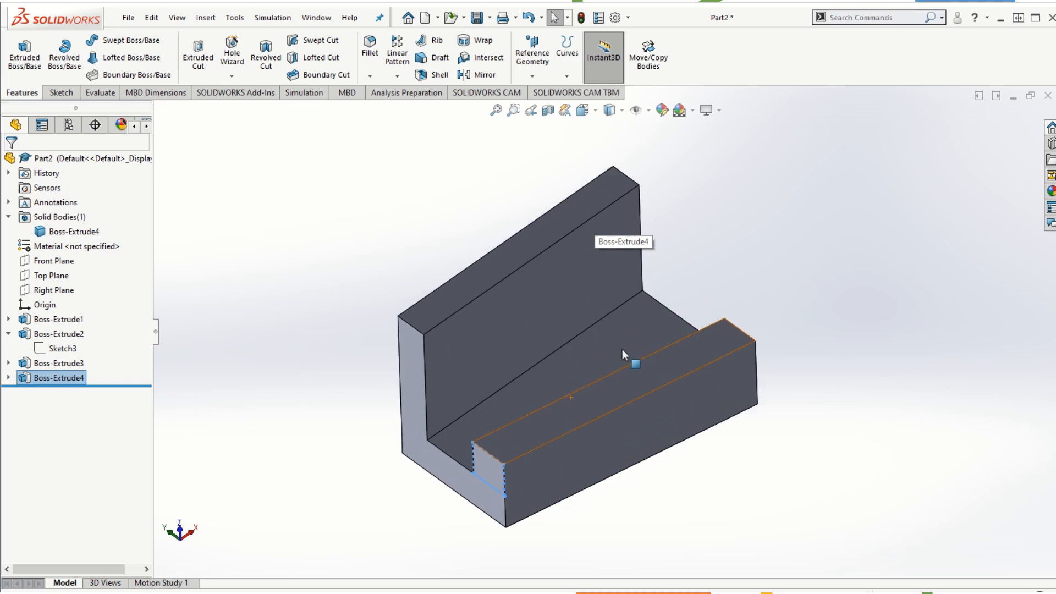
pyautogui.scroll(1, 652, 466)
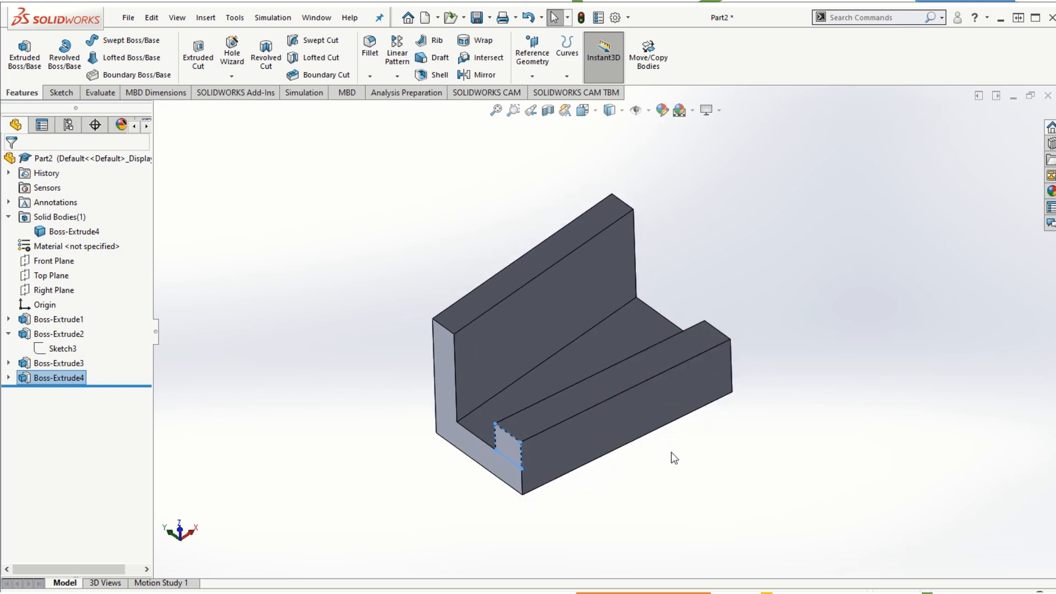
pyautogui.click(523, 323)
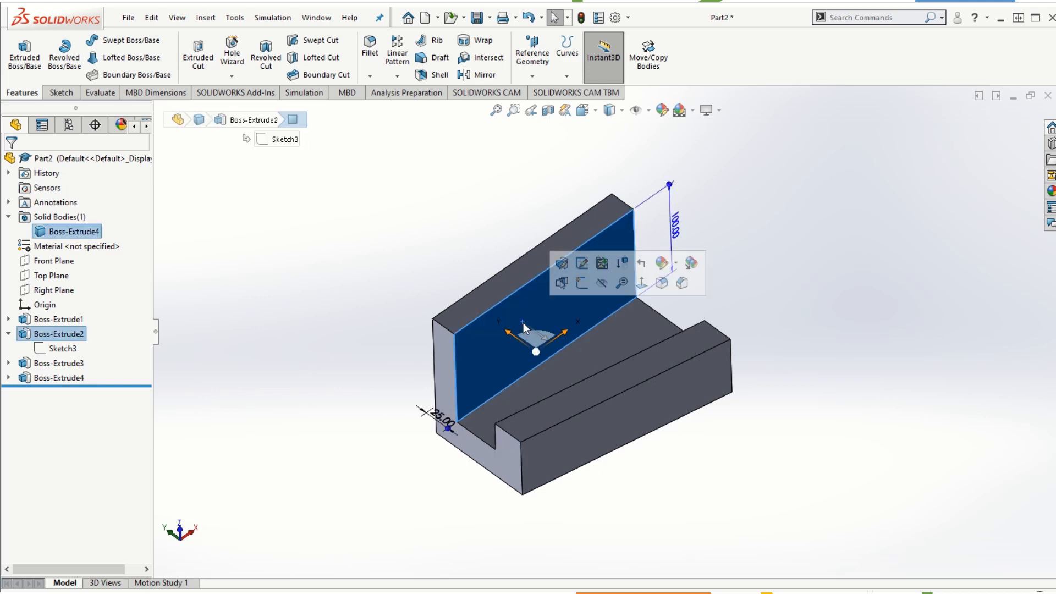
pyautogui.click(641, 282)
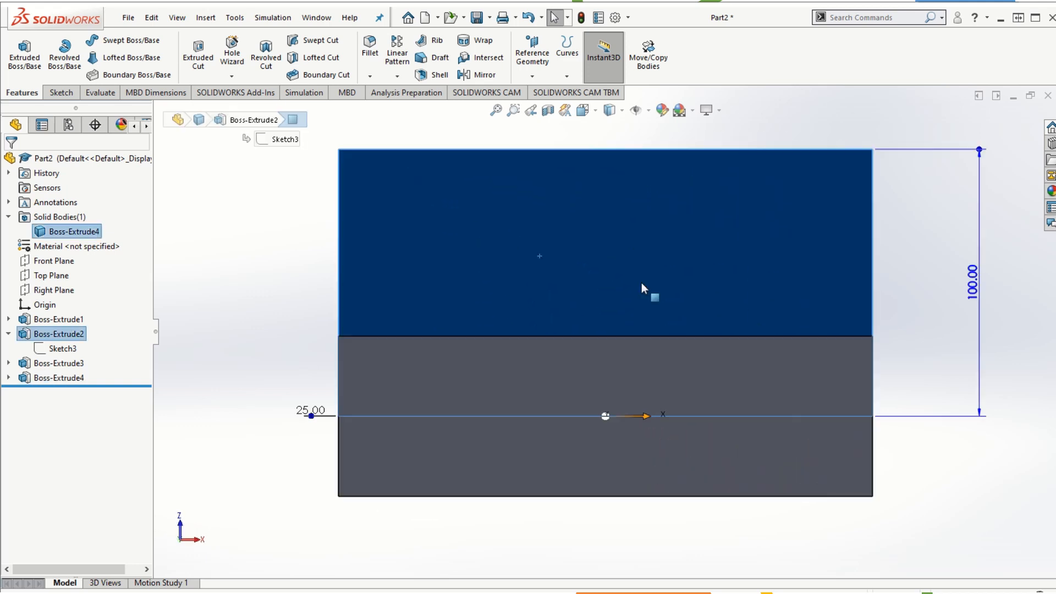
pyautogui.click(58, 92)
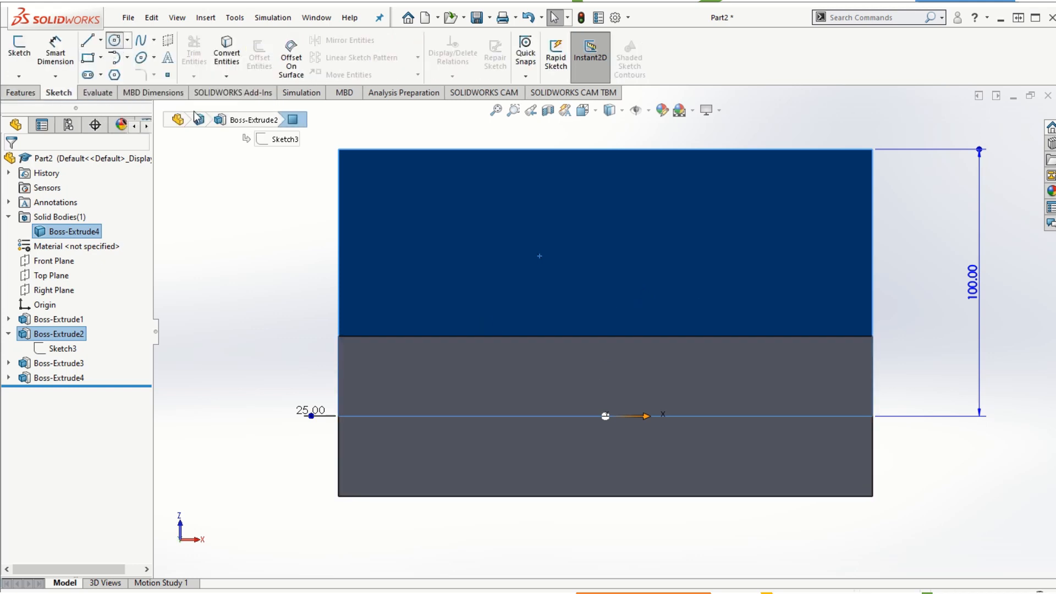
pyautogui.click(114, 40)
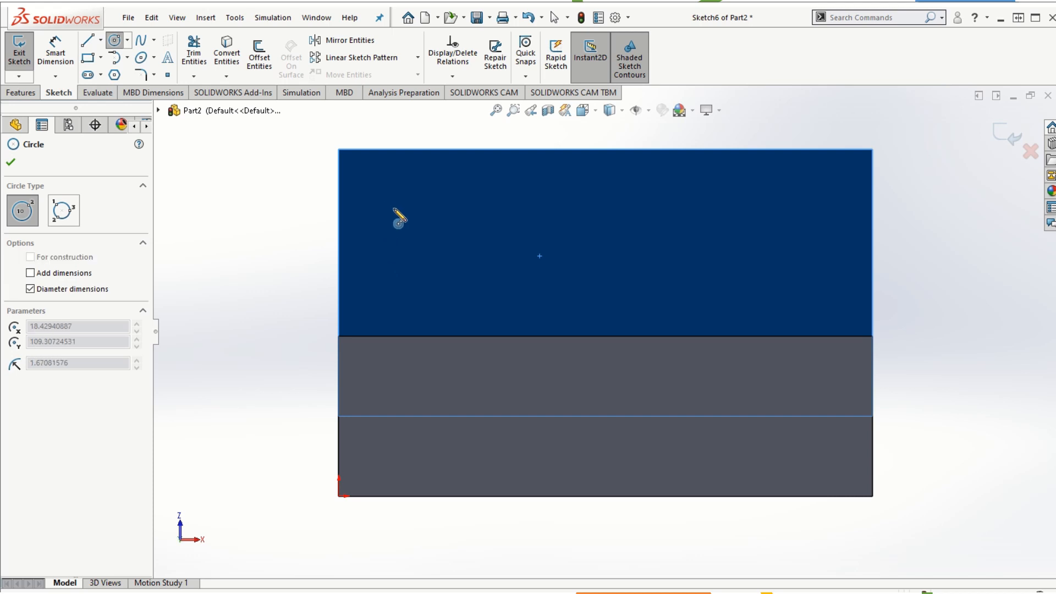
pyautogui.click(388, 205)
pyautogui.click(411, 230)
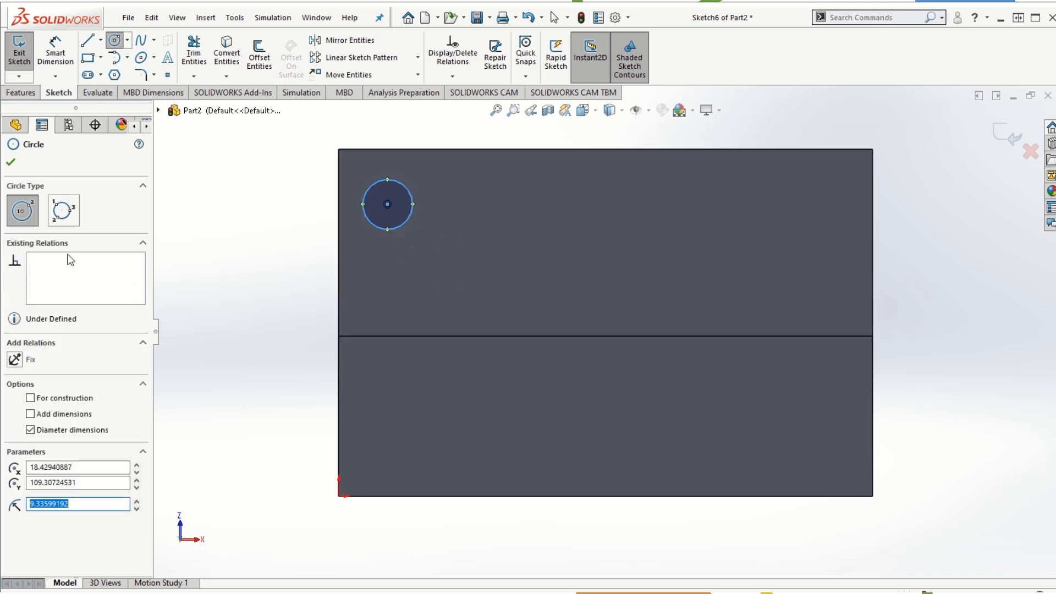
# Dimension the circle's diameter to 20 mm
pyautogui.click(56, 53)
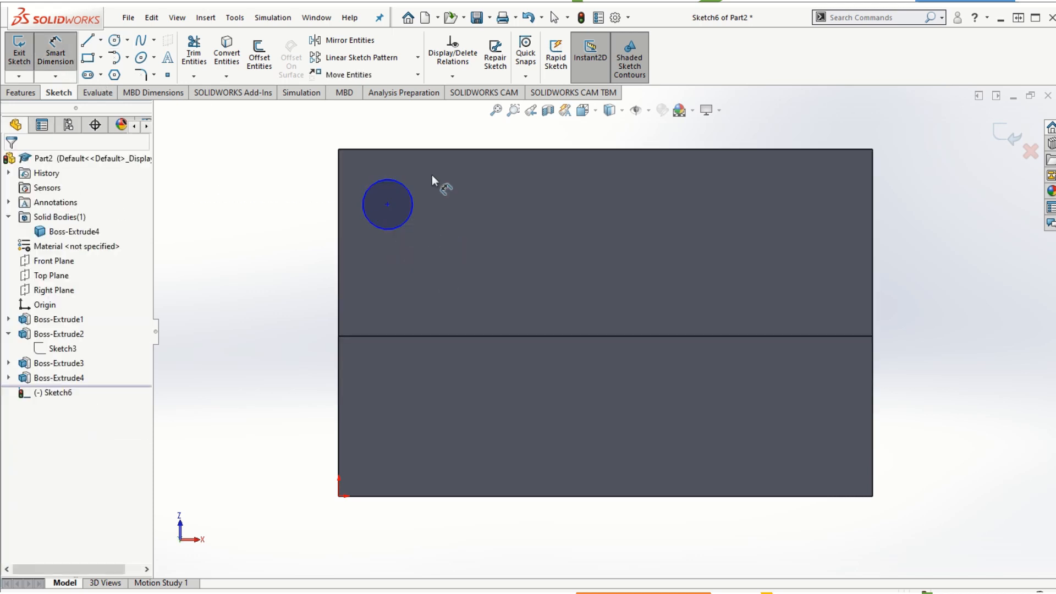
pyautogui.click(409, 191)
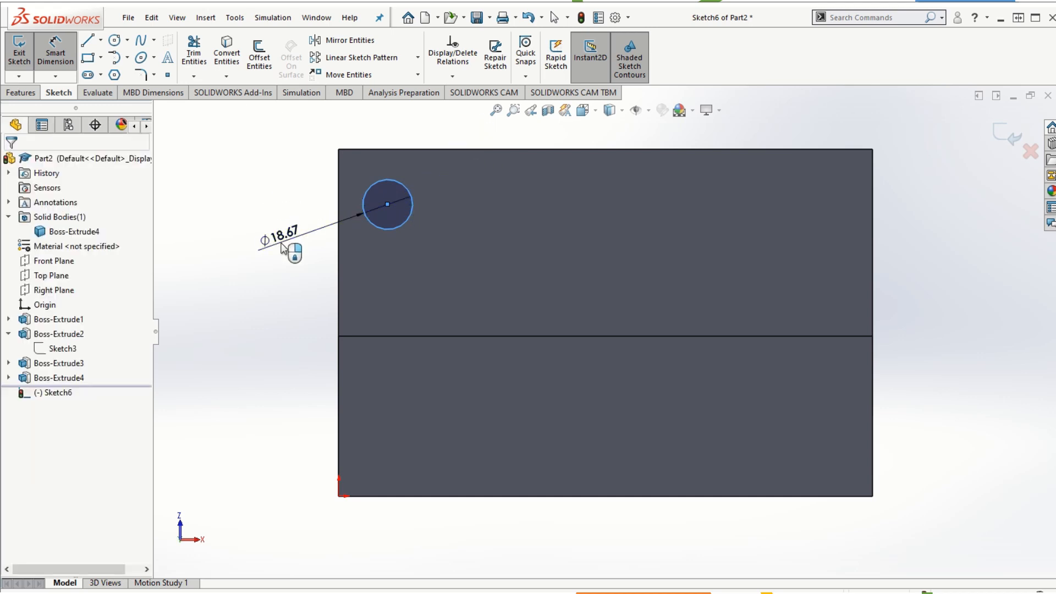
pyautogui.click(282, 246)
pyautogui.write('20')
pyautogui.press('Return')
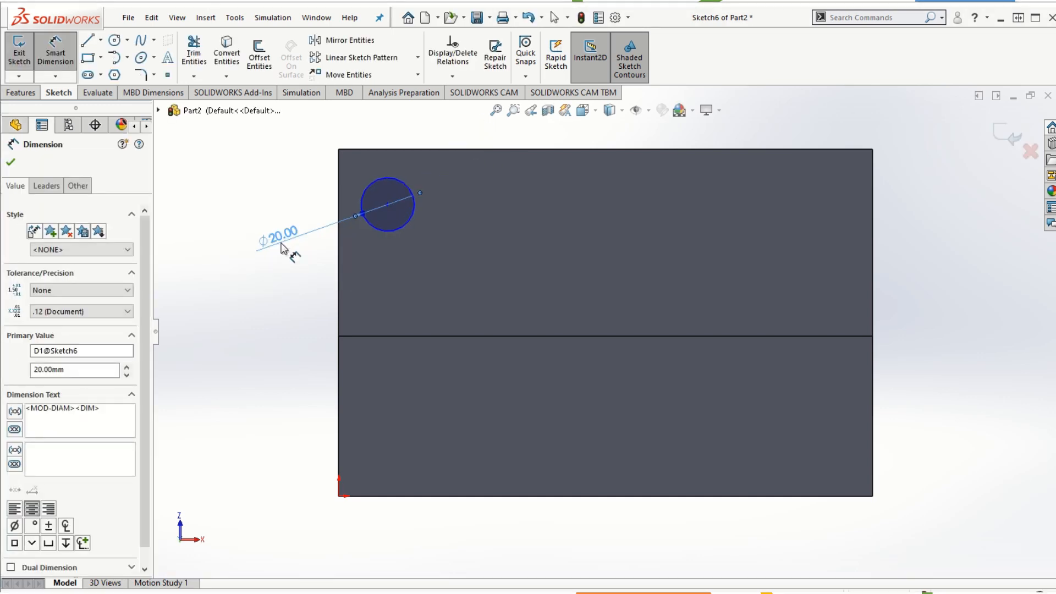
# Dimension the circle's center vertically 20 mm below the wall's nearest upper corner
pyautogui.click(387, 204)
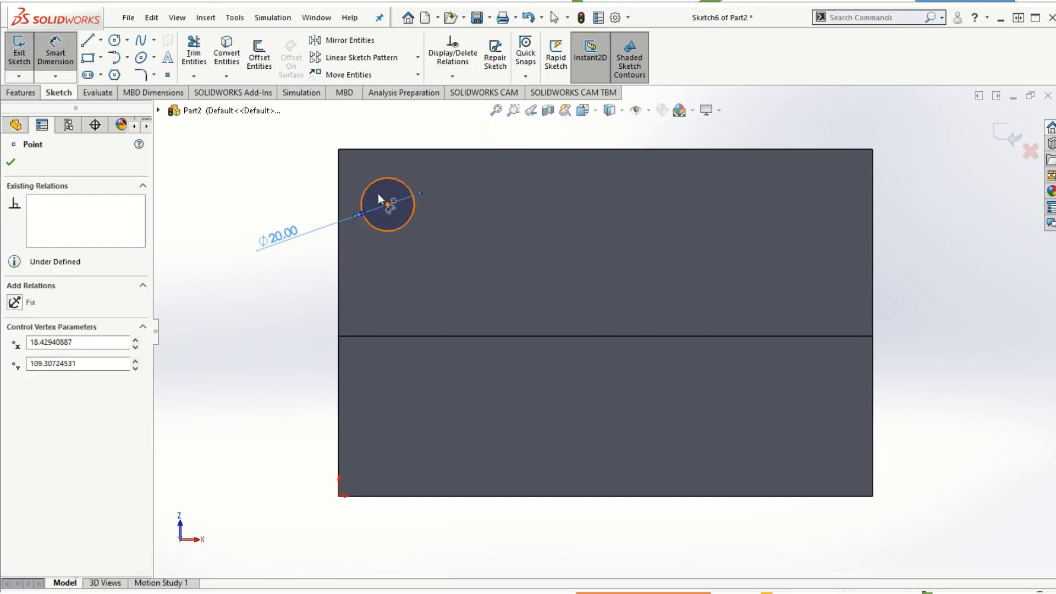
pyautogui.click(339, 149)
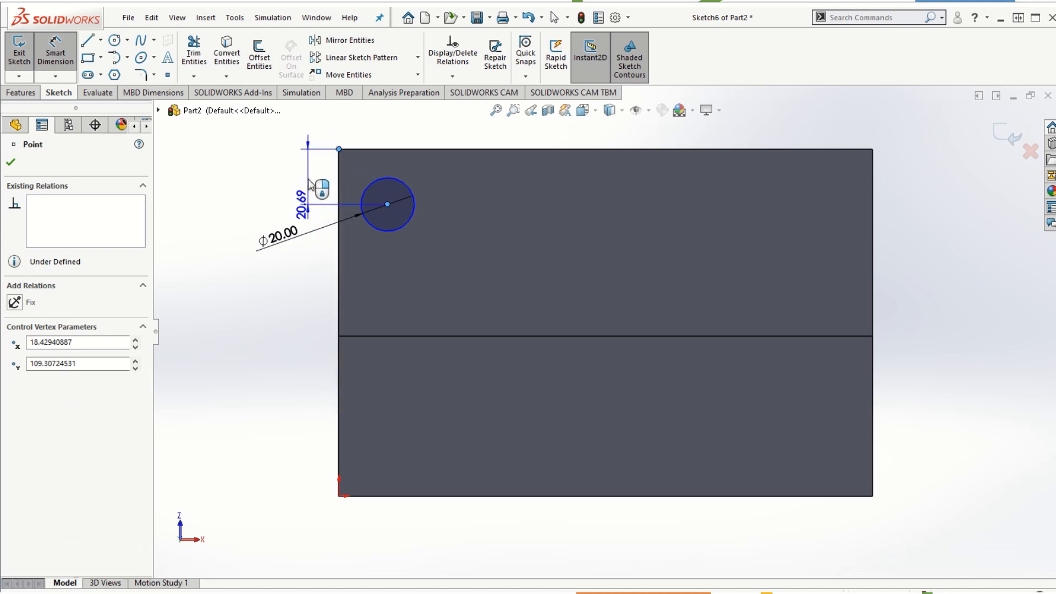
pyautogui.click(308, 181)
pyautogui.write('20')
pyautogui.press('Return')
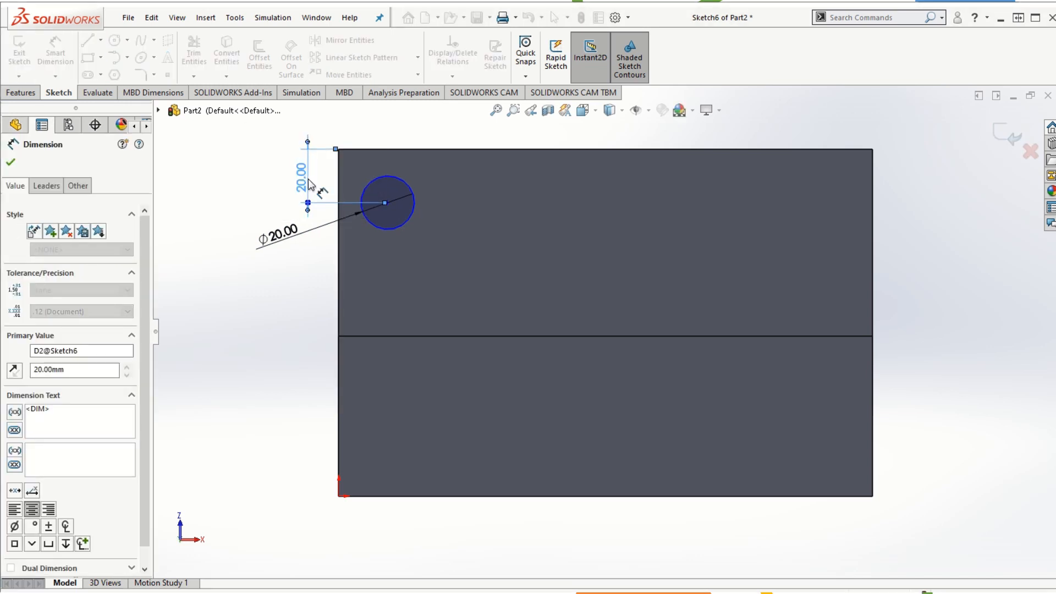
pyautogui.click(385, 203)
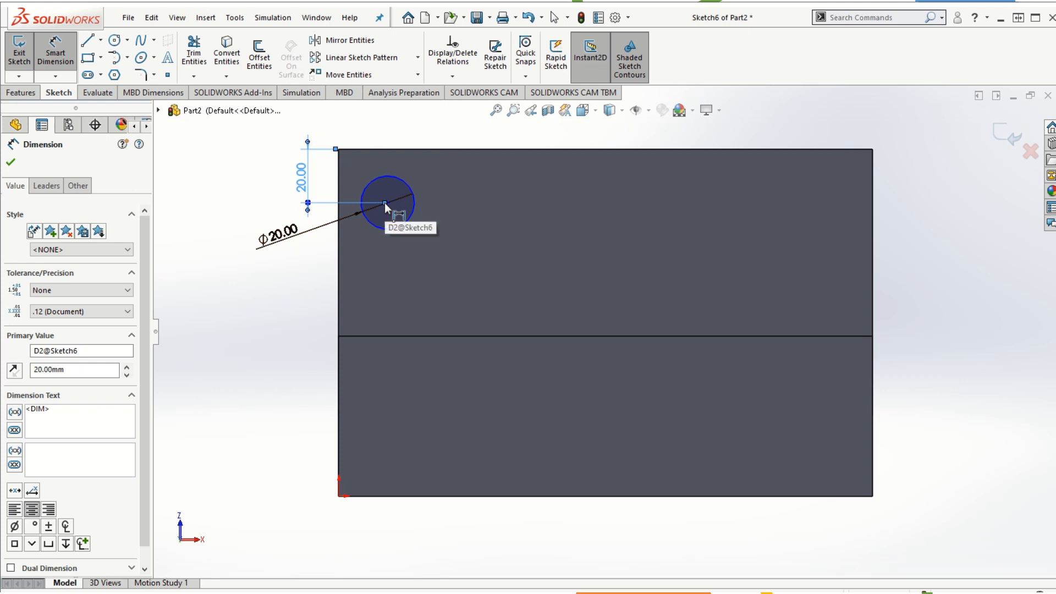
pyautogui.click(401, 149)
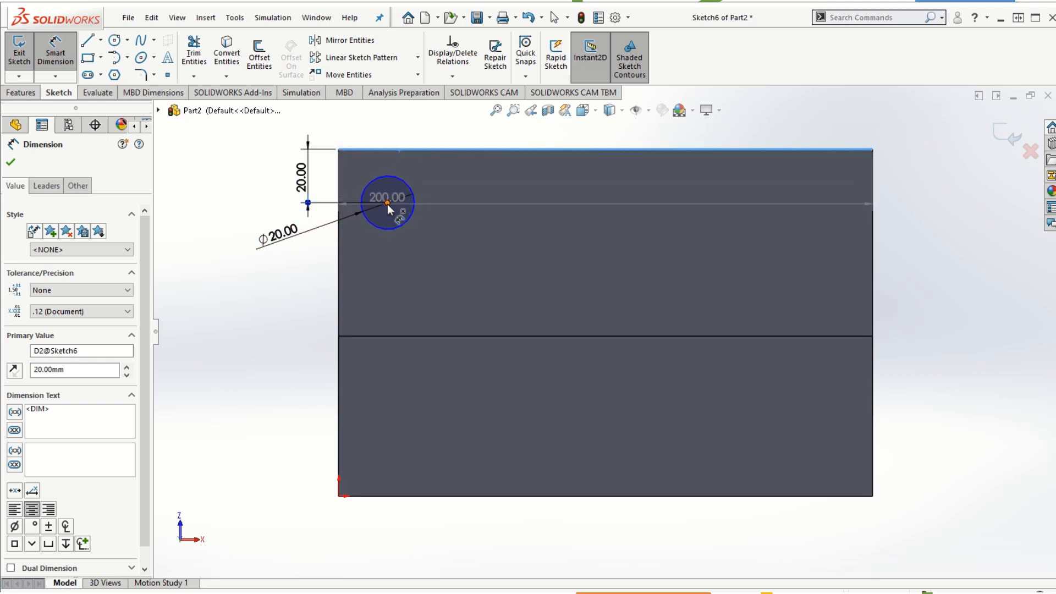
pyautogui.click(388, 203)
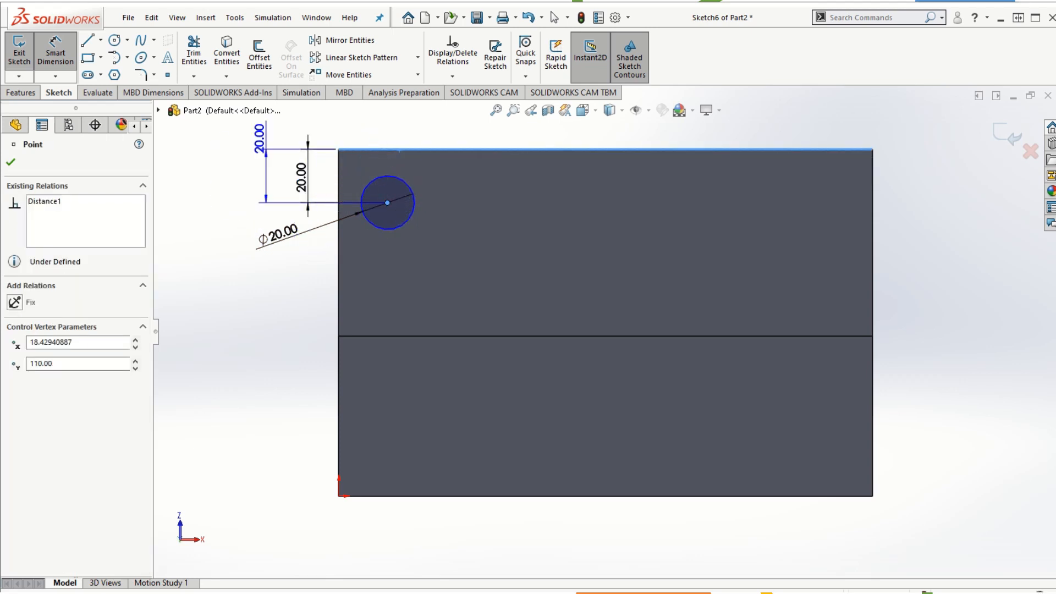
pyautogui.press('Escape')
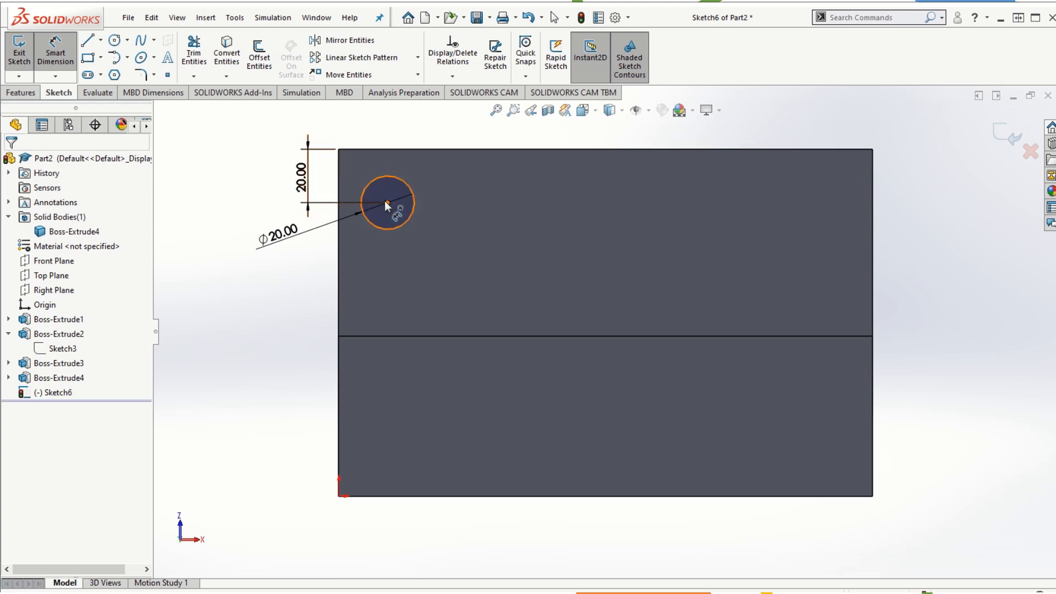
# Dimension the circle's center horizontally 20 mm from the wall's nearest vertical edge
pyautogui.click(385, 201)
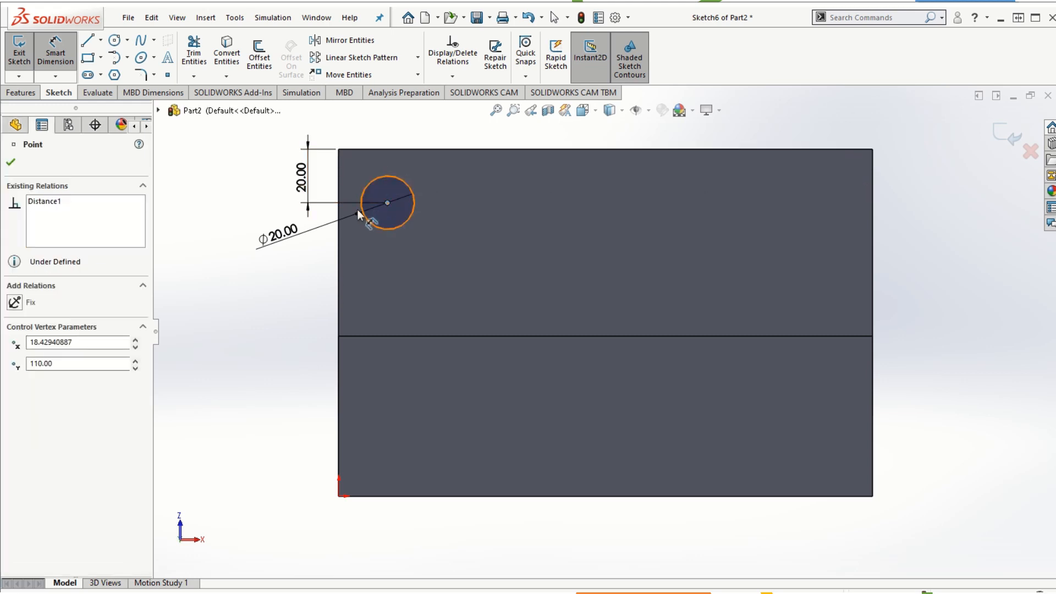
pyautogui.click(338, 236)
pyautogui.click(358, 120)
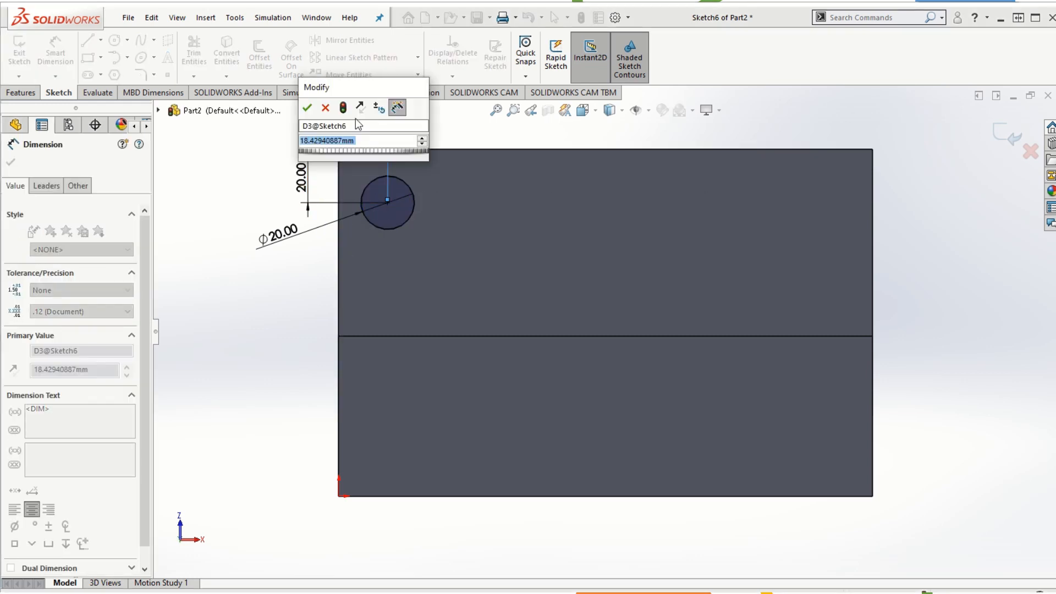
pyautogui.write('20')
pyautogui.press('Return')
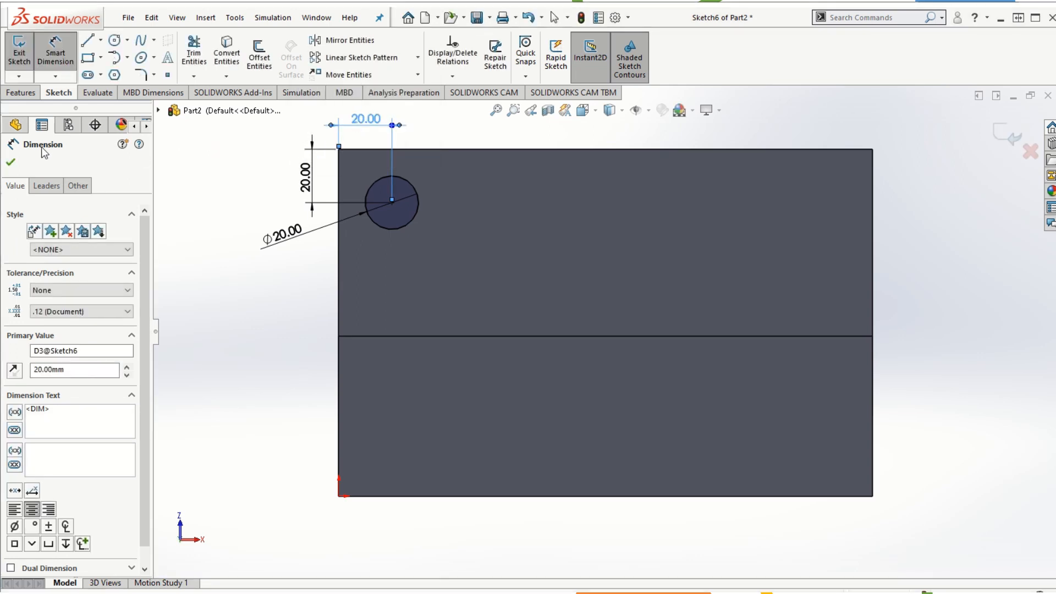
pyautogui.click(9, 163)
# Cut the 20 mm circle 10 mm deep into the upright wall as a blind extruded cut
pyautogui.click(20, 93)
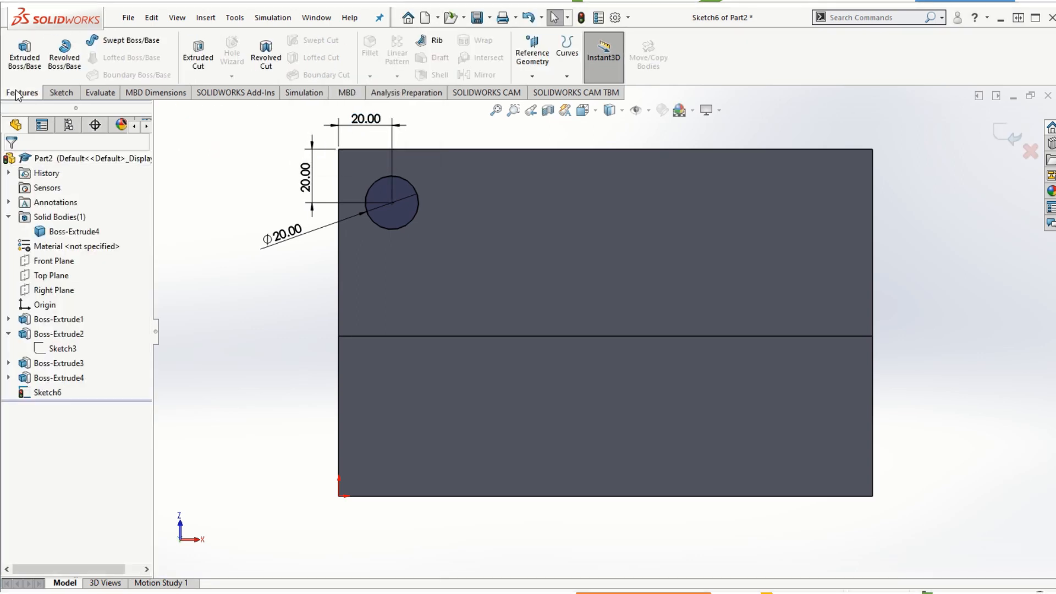
pyautogui.moveTo(576, 480); pyautogui.dragTo(625, 401, button='middle')
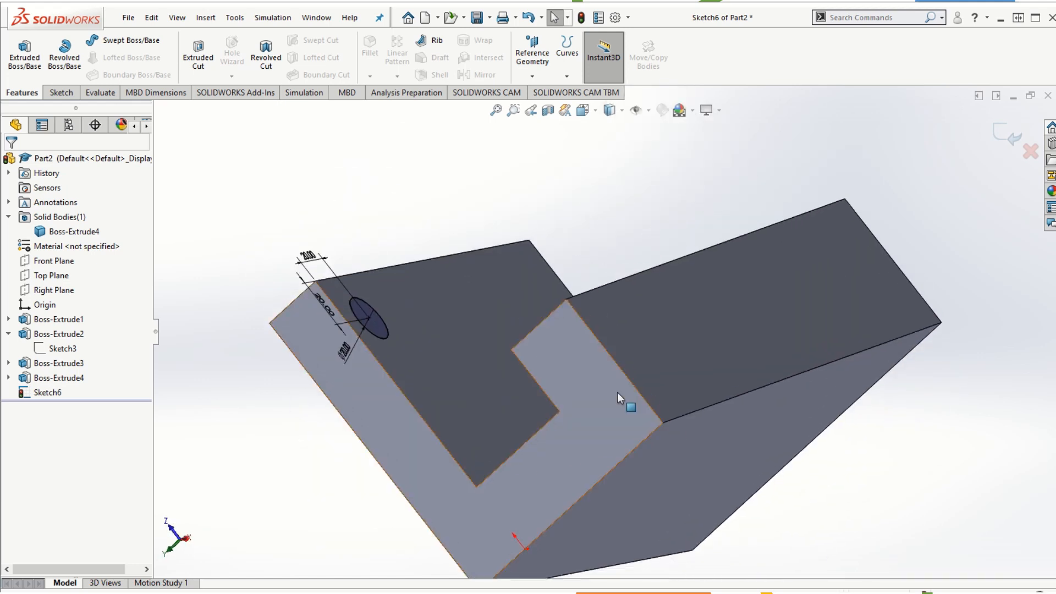
pyautogui.click(198, 55)
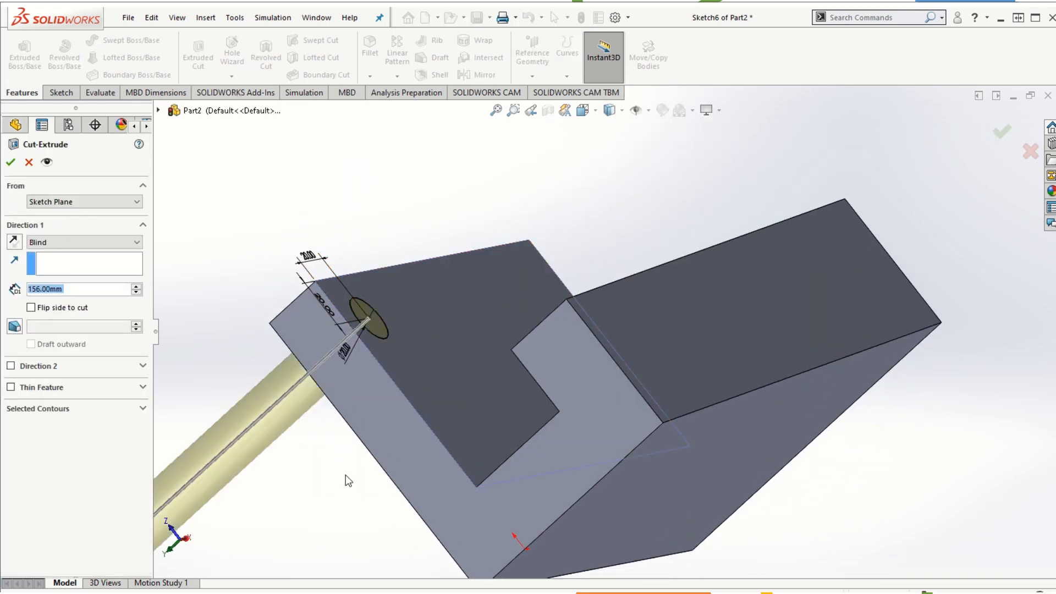
pyautogui.scroll(3, 345, 474)
pyautogui.scroll(-4, 498, 403)
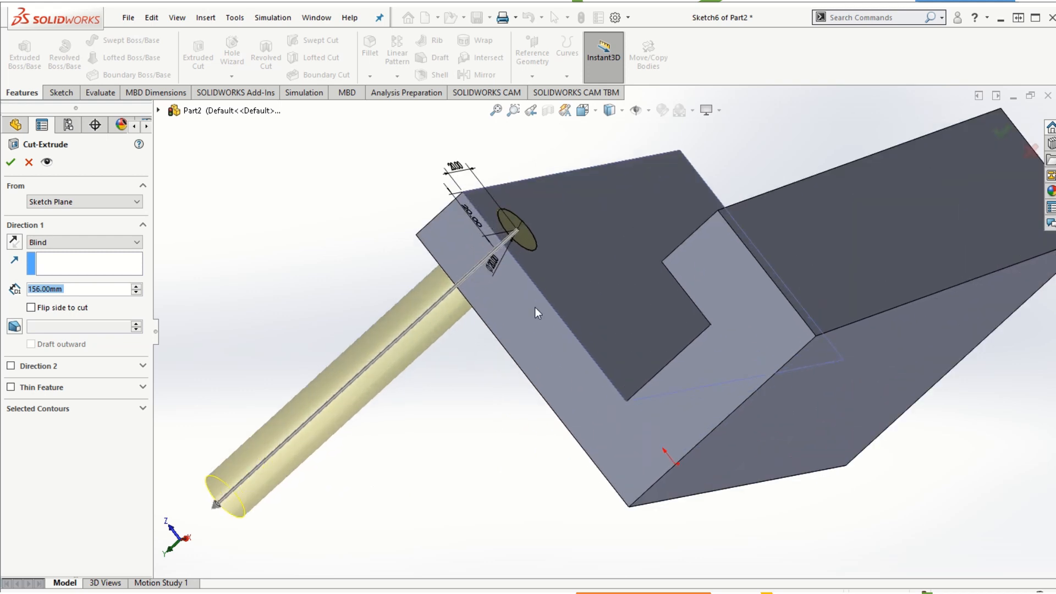
pyautogui.scroll(2, 636, 259)
pyautogui.scroll(-3, 588, 358)
pyautogui.scroll(1, 461, 449)
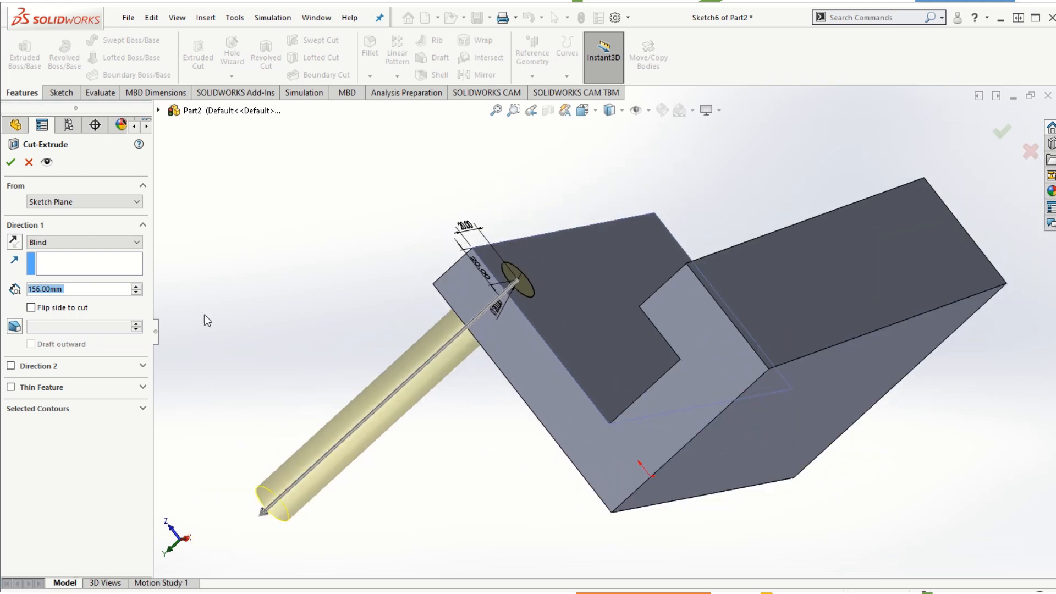
pyautogui.moveTo(83, 291); pyautogui.dragTo(19, 282)
pyautogui.write('10')
pyautogui.press('Return')
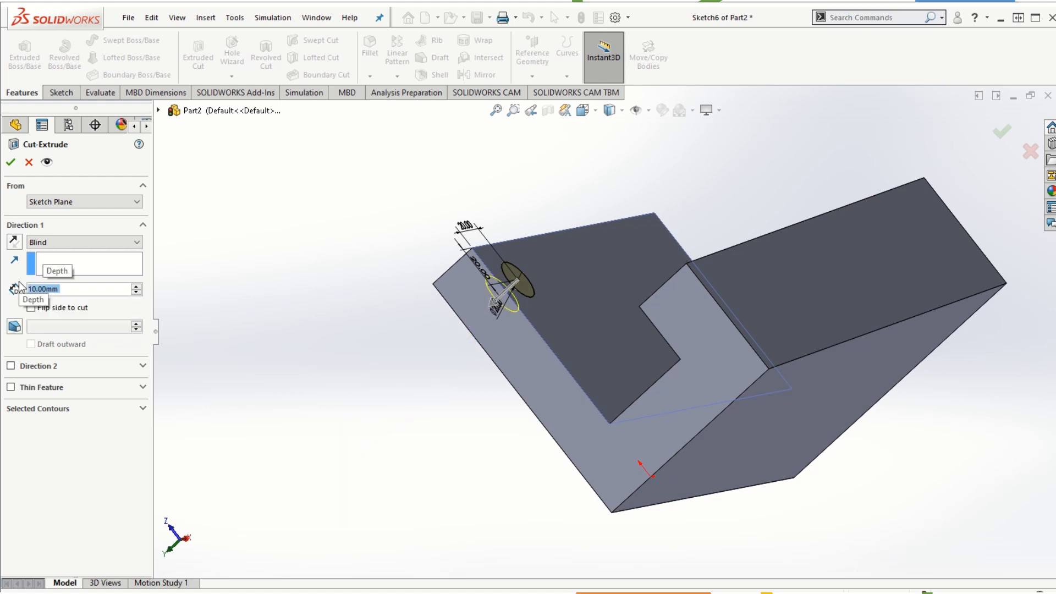
pyautogui.click(12, 162)
# Inspect the depth and bottom face of the blind hole in the upright wall
pyautogui.moveTo(396, 348); pyautogui.dragTo(340, 422, button='middle')
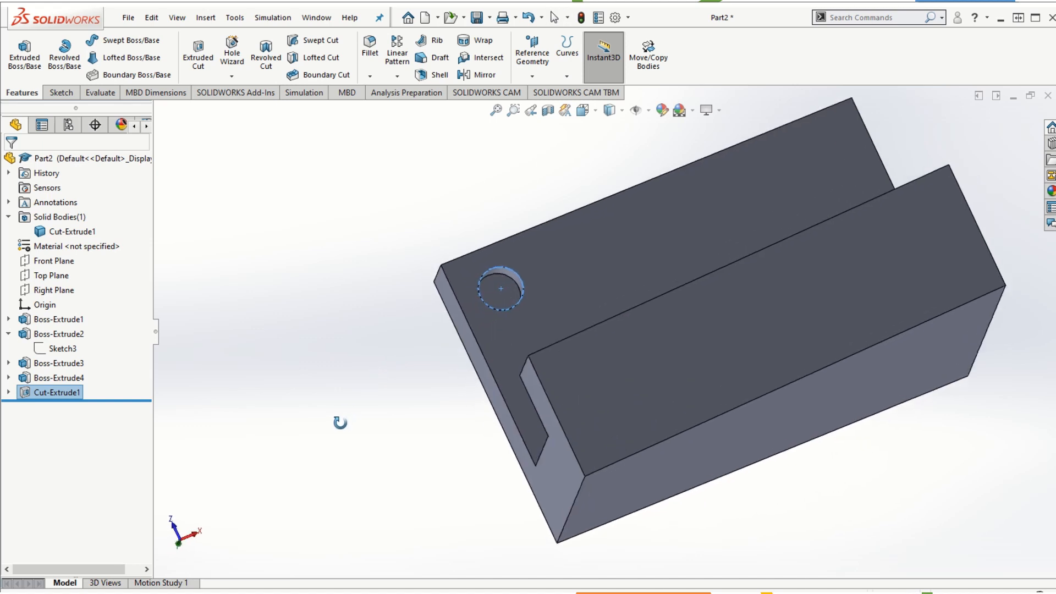
pyautogui.scroll(-8, 529, 286)
pyautogui.click(546, 242)
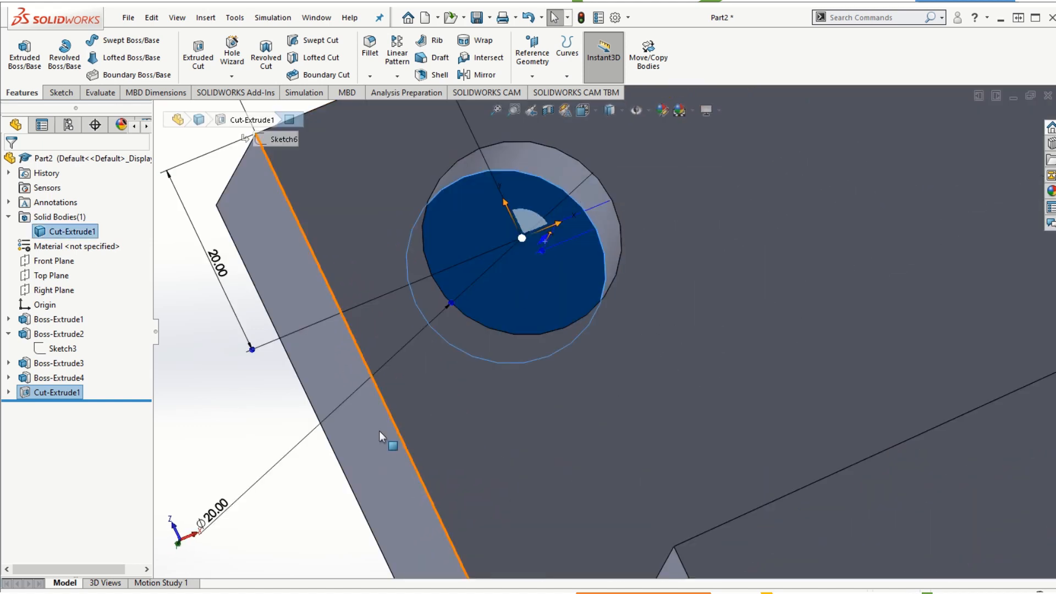
pyautogui.moveTo(269, 524); pyautogui.dragTo(317, 426, button='middle')
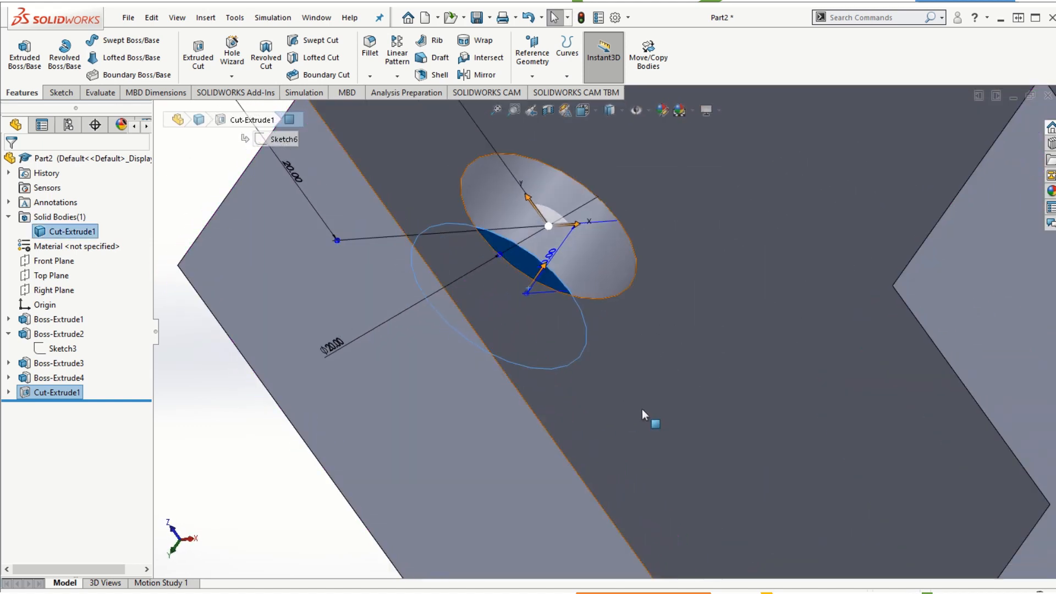
pyautogui.scroll(5, 638, 402)
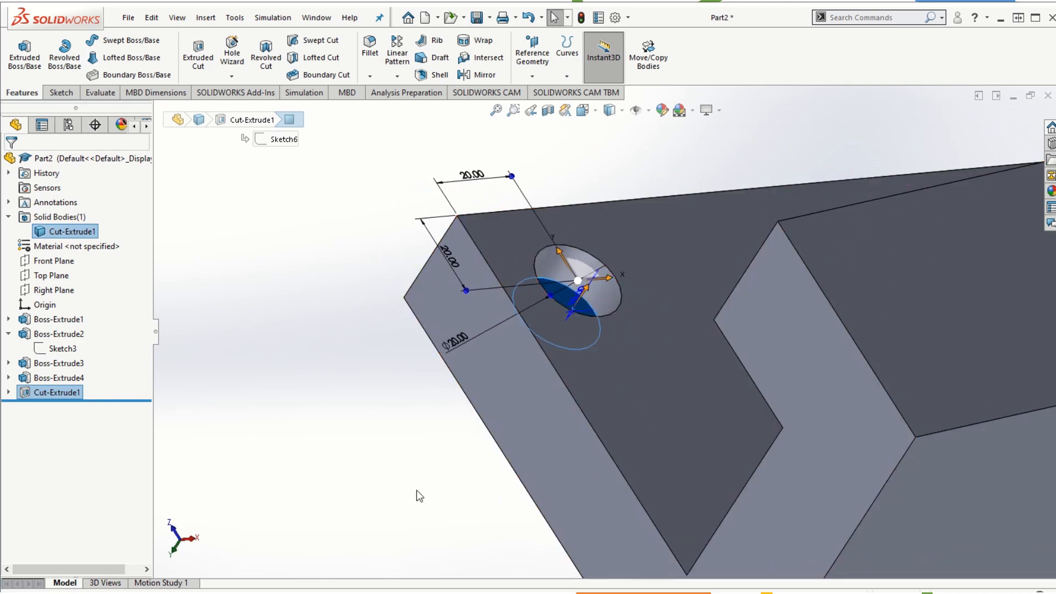
pyautogui.click(417, 494)
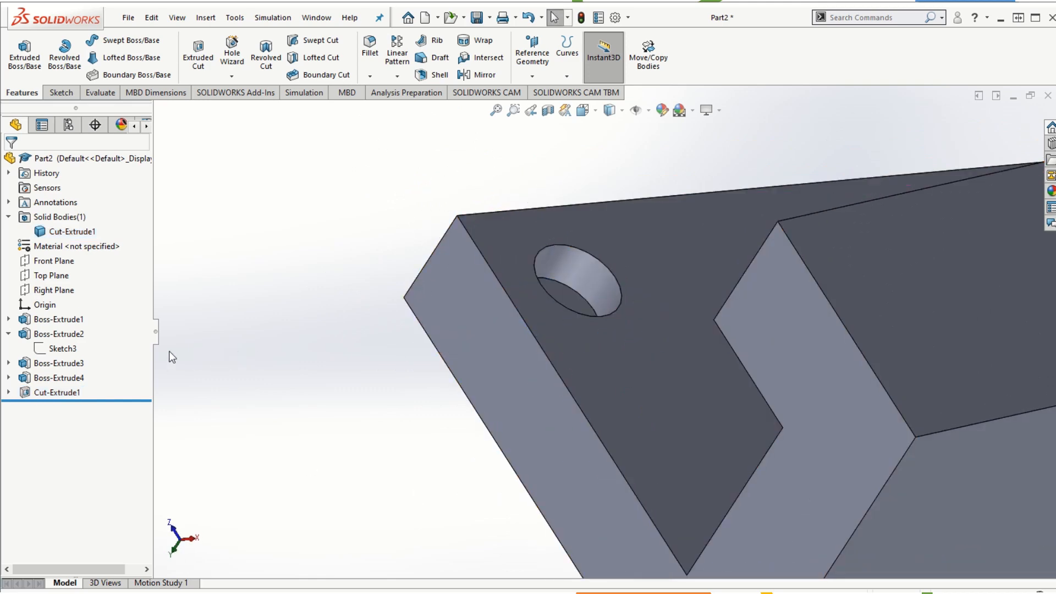
# Edit the hole's extruded cut and change its end condition to Through All
pyautogui.rightClick(63, 393)
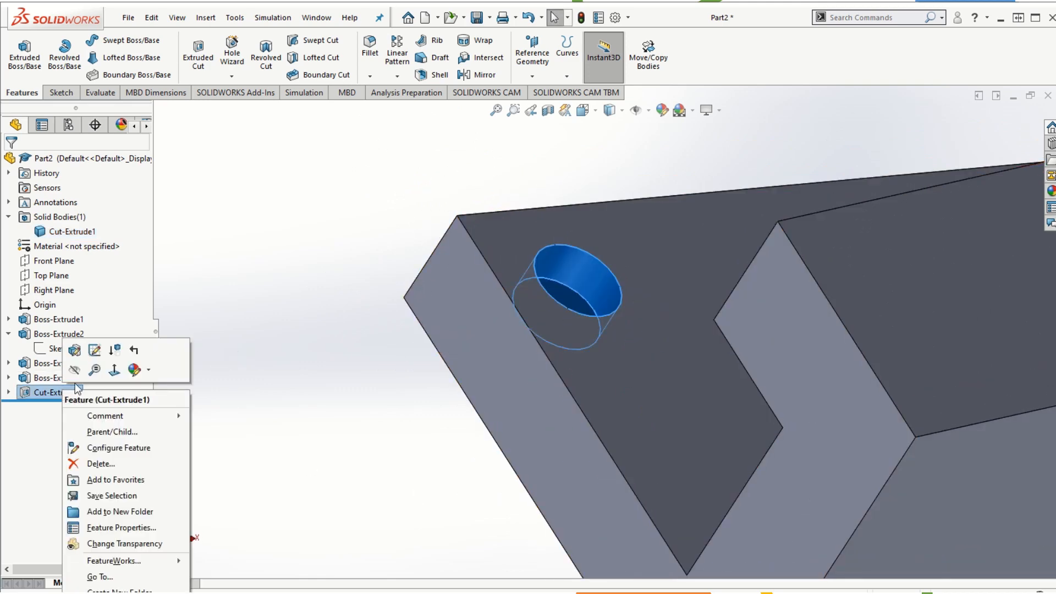
pyautogui.click(74, 351)
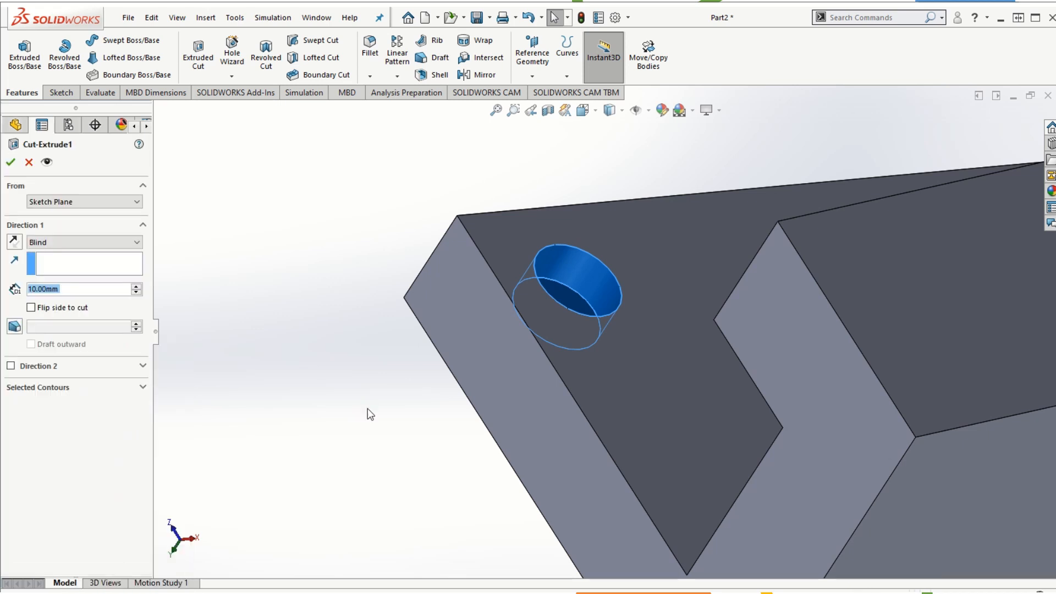
pyautogui.click(98, 248)
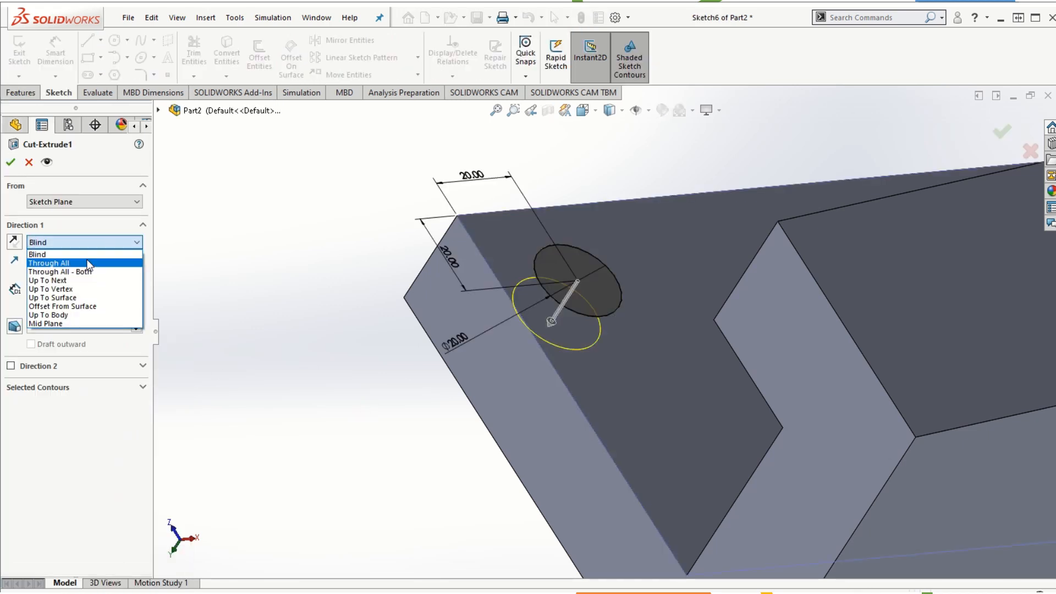
pyautogui.click(90, 265)
pyautogui.moveTo(329, 339); pyautogui.dragTo(364, 347, button='middle')
pyautogui.click(10, 163)
pyautogui.scroll(2, 599, 329)
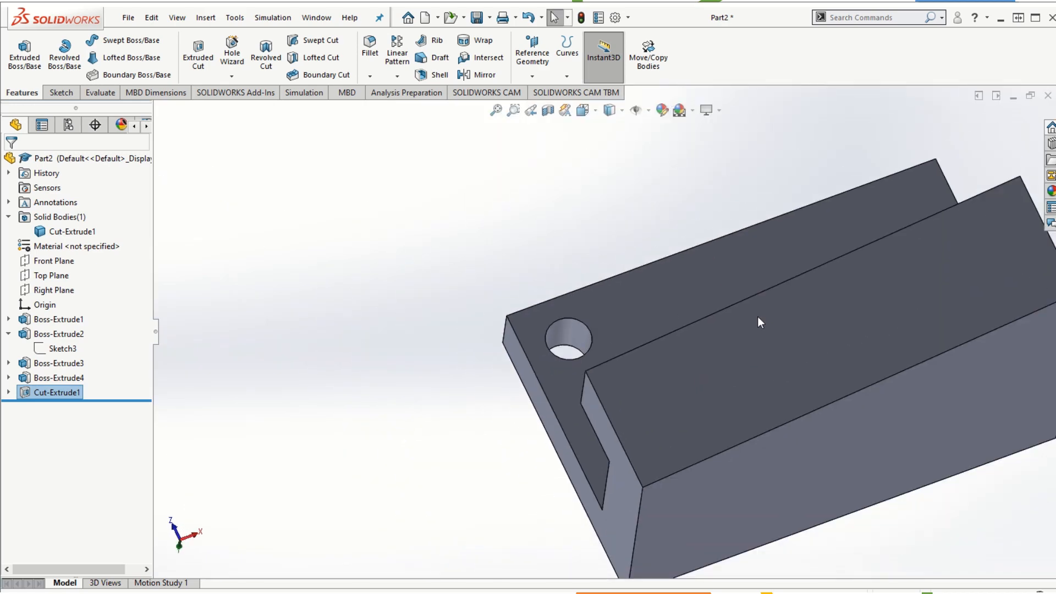
# Edit the hole's cut to end Up To Surface, using the upright wall's outer face as the limit
pyautogui.scroll(-1, 764, 385)
pyautogui.rightClick(57, 394)
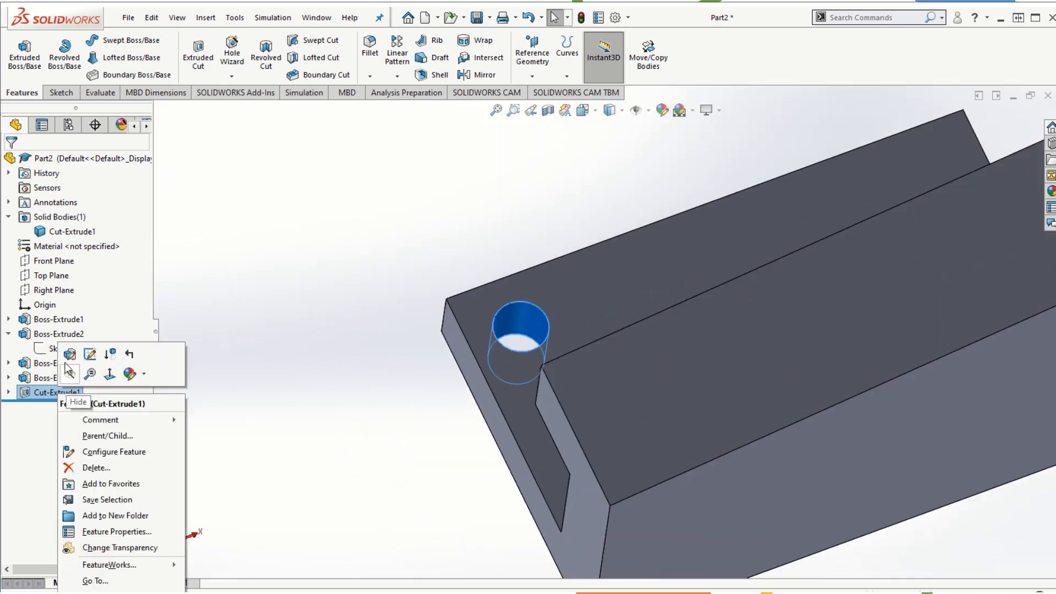
pyautogui.click(70, 363)
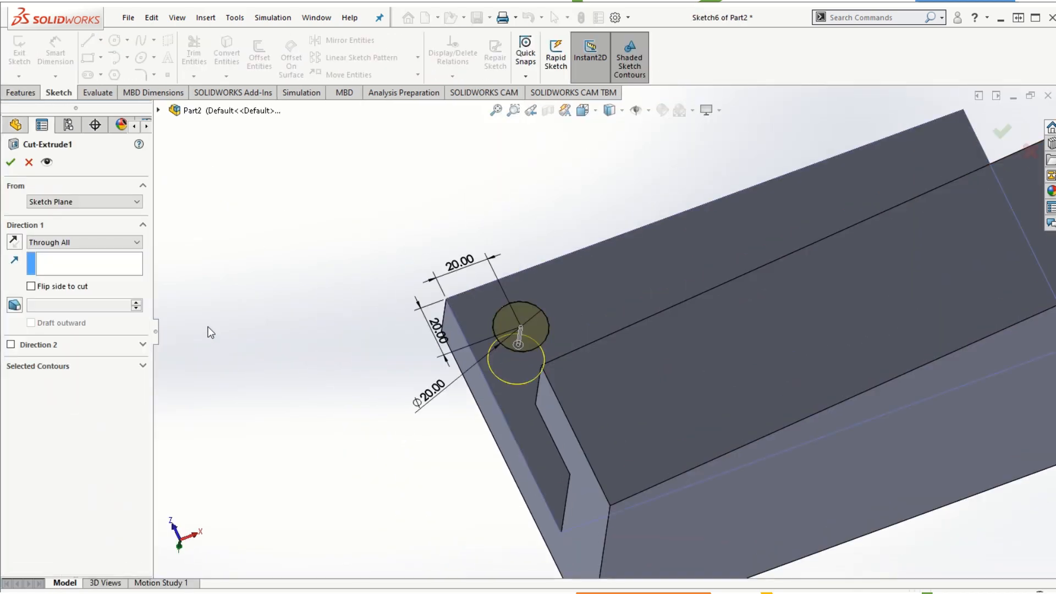
pyautogui.click(137, 244)
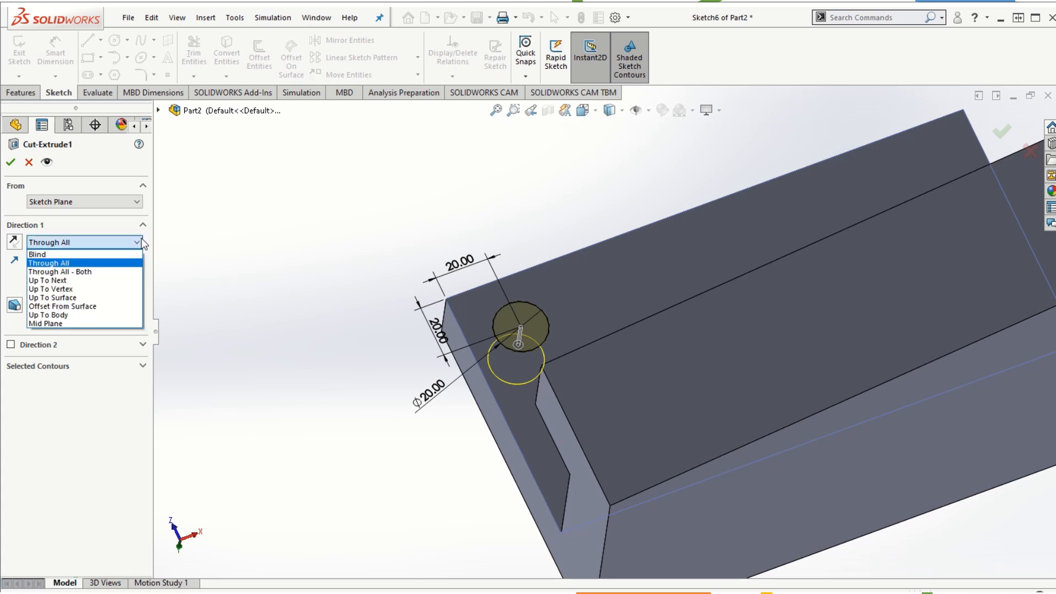
pyautogui.click(101, 298)
pyautogui.moveTo(279, 474); pyautogui.dragTo(421, 484, button='middle')
pyautogui.click(421, 484)
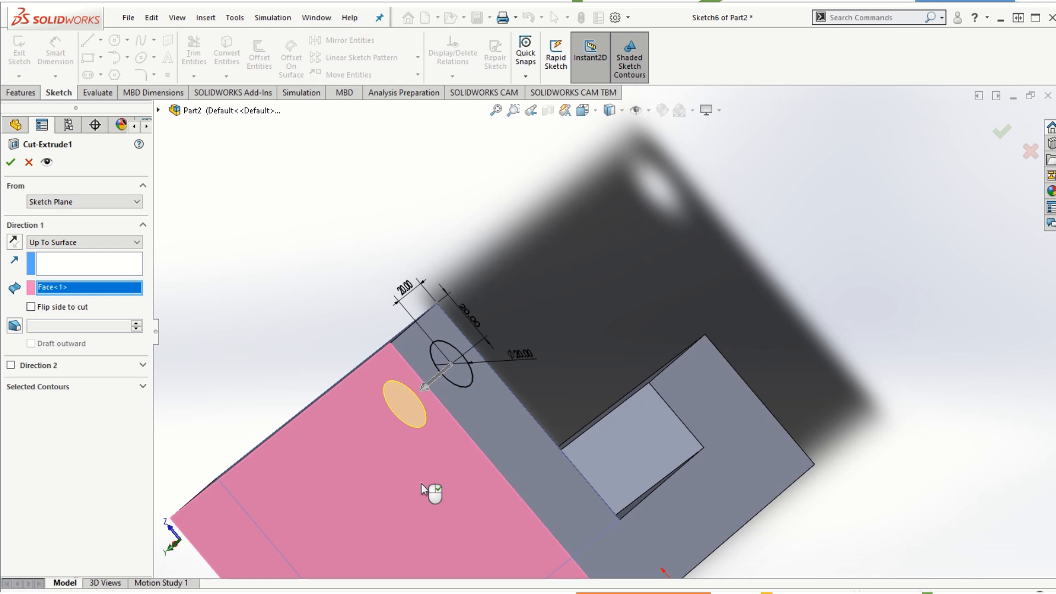
pyautogui.click(11, 162)
# Examine the hole through the upright wall from both sides and the part's overall shape
pyautogui.scroll(5, 372, 471)
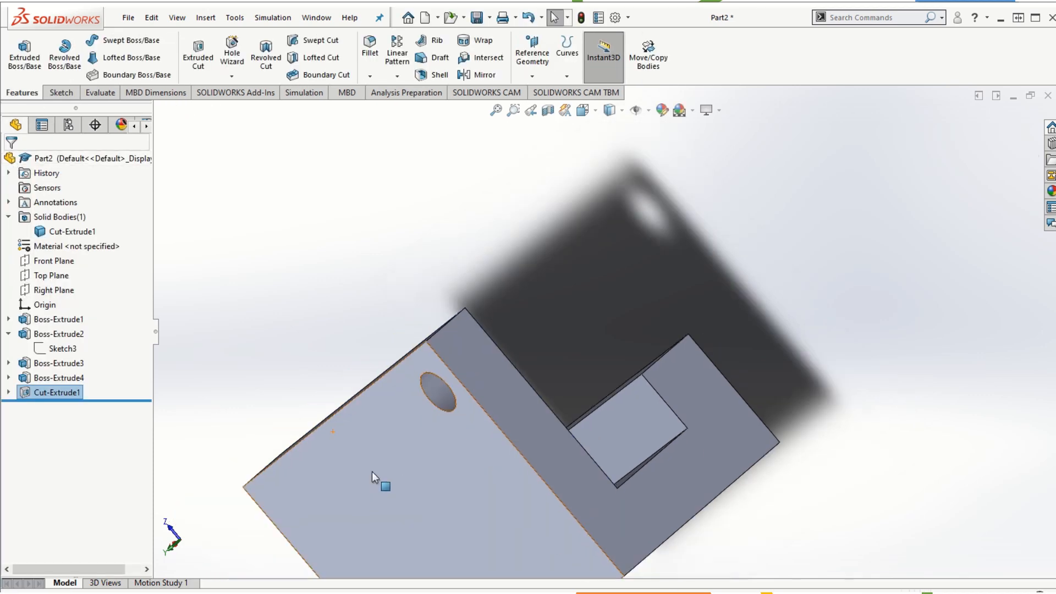
pyautogui.moveTo(537, 374); pyautogui.dragTo(435, 491, button='middle')
pyautogui.scroll(-4, 434, 490)
pyautogui.scroll(-1, 600, 335)
pyautogui.scroll(1, 467, 380)
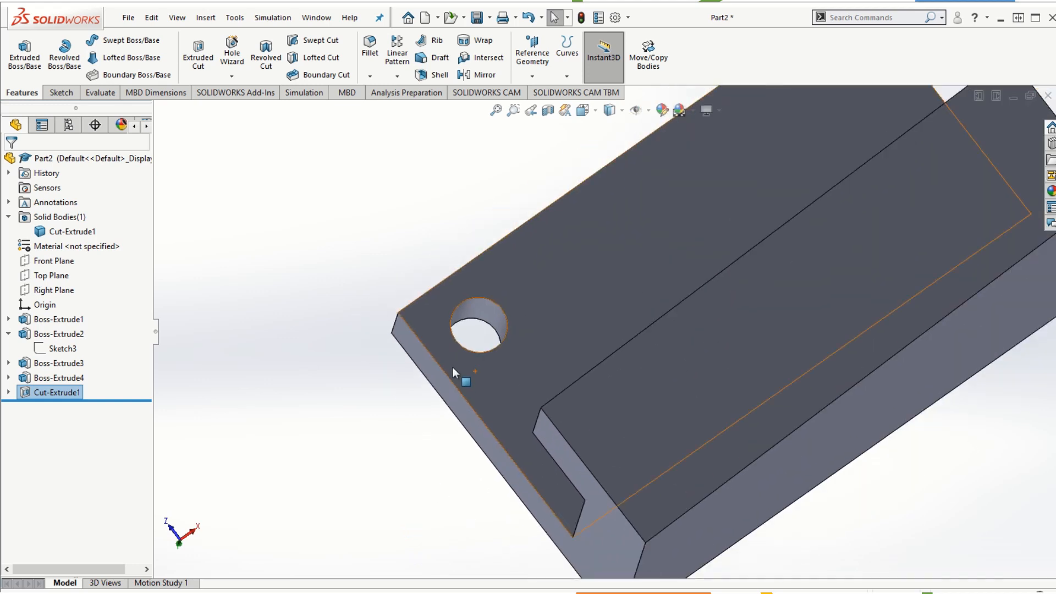
pyautogui.scroll(3, 573, 414)
pyautogui.scroll(-1, 824, 403)
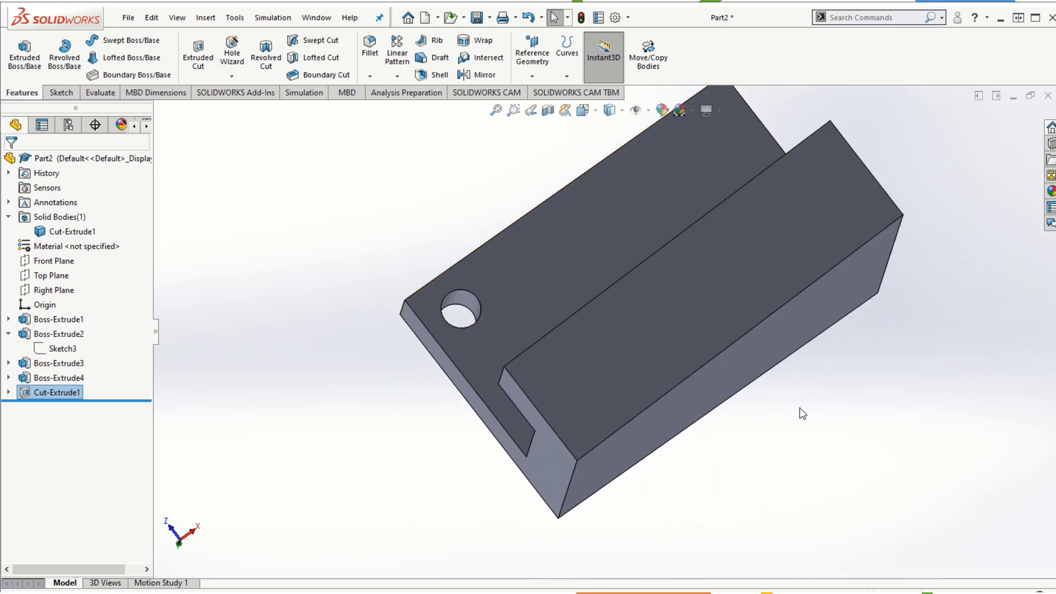
pyautogui.scroll(1, 747, 399)
pyautogui.moveTo(747, 395)
pyautogui.mouseDown(button='middle')
pyautogui.moveTo(792, 302)
pyautogui.moveTo(755, 380)
pyautogui.mouseUp(button='middle')
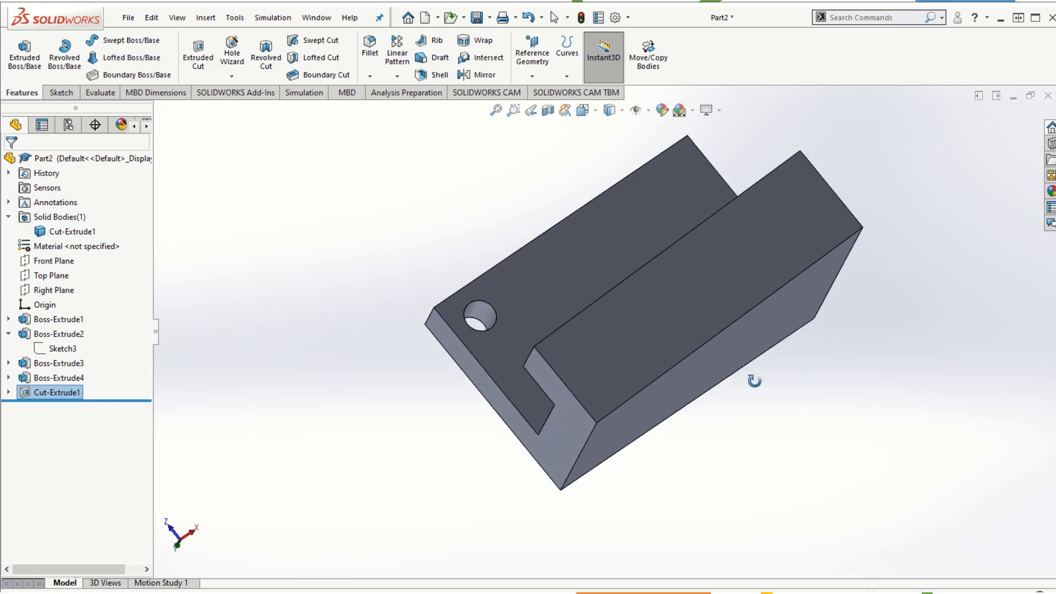
pyautogui.scroll(-2, 524, 319)
pyautogui.scroll(-1, 715, 316)
pyautogui.scroll(1, 684, 353)
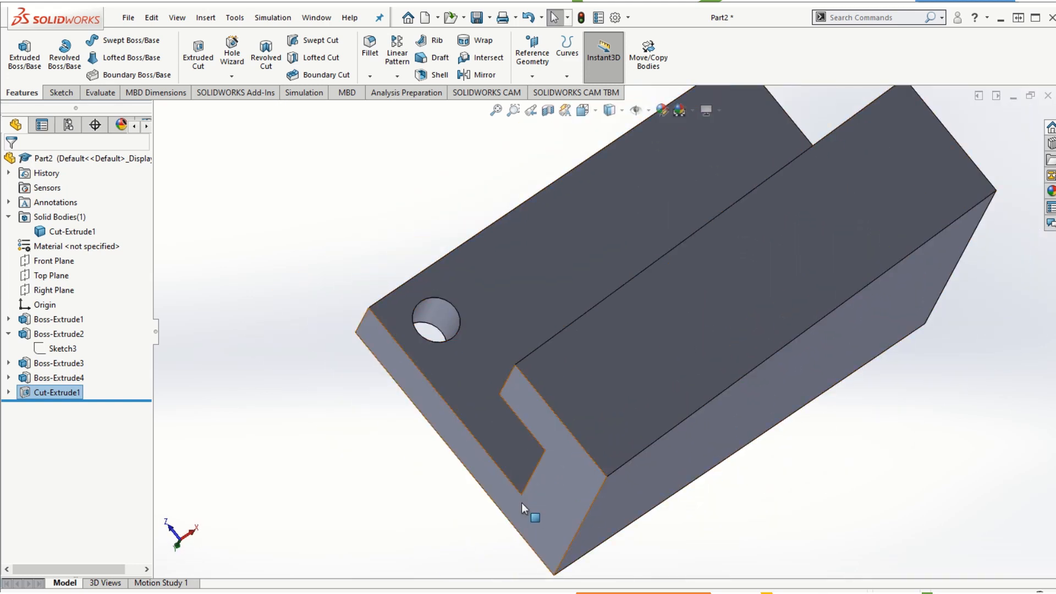
# Open the sketch of Boss-Extrude1 to view its profile, and exit it without editing
pyautogui.rightClick(59, 325)
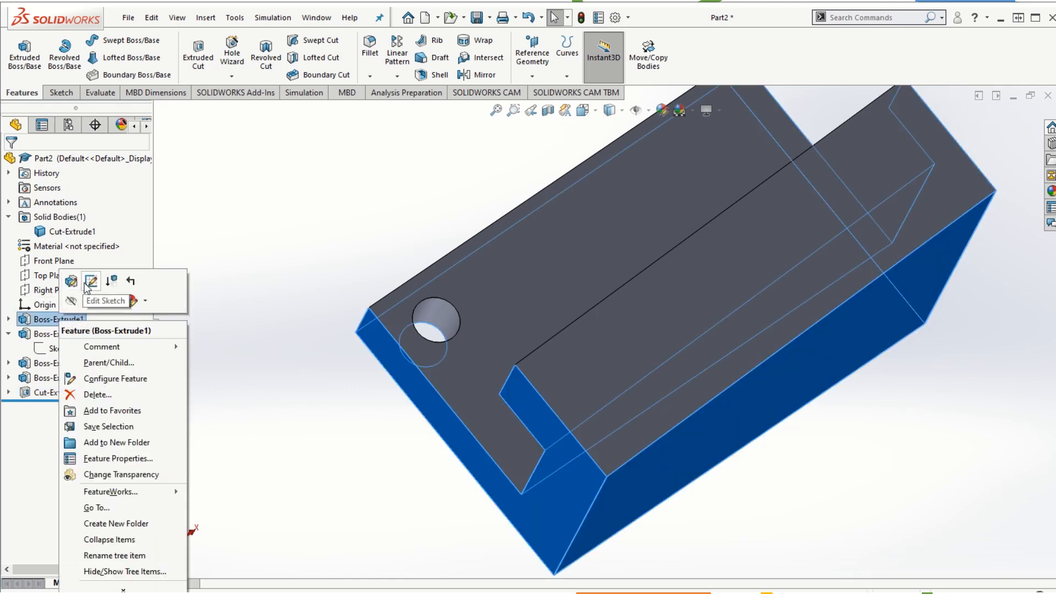
pyautogui.click(86, 288)
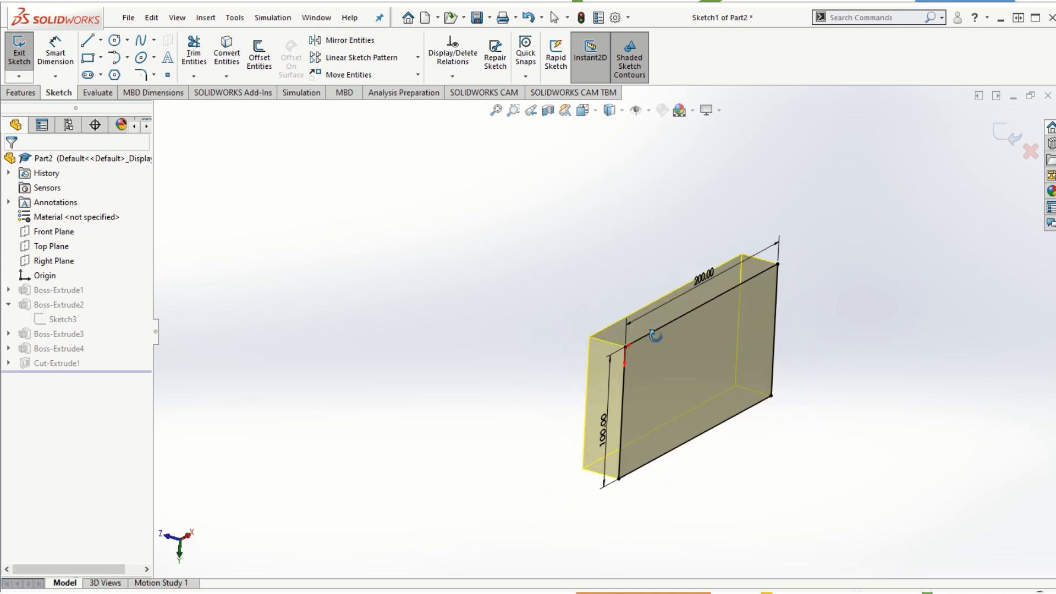
pyautogui.click(1013, 141)
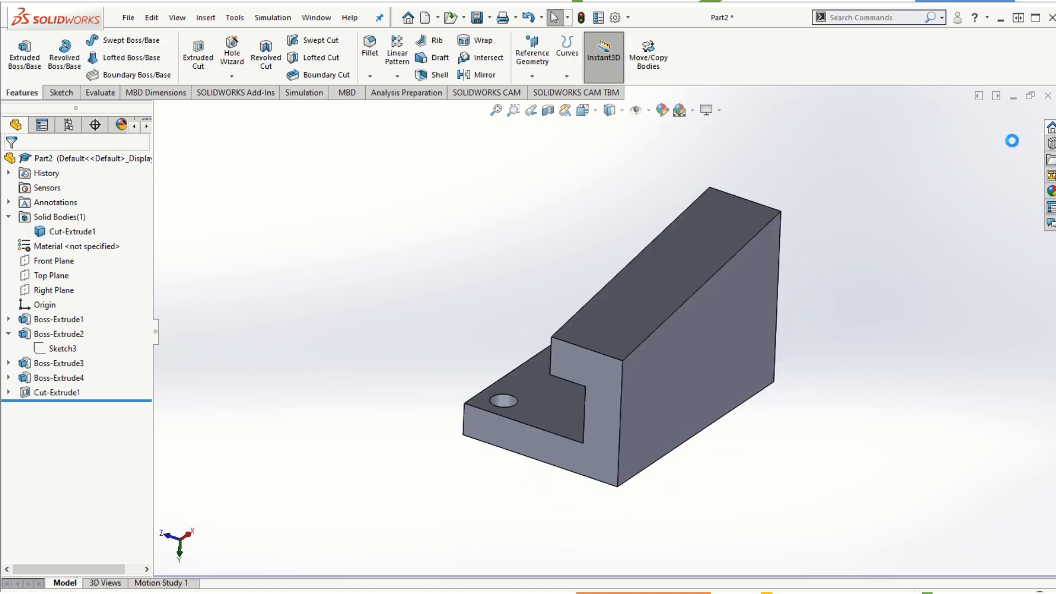
# Edit the sketch of Boss-Extrude2, set the rectangle's thickness dimension to 35 mm and rebuild the part
pyautogui.moveTo(622, 358); pyautogui.dragTo(567, 325, button='middle')
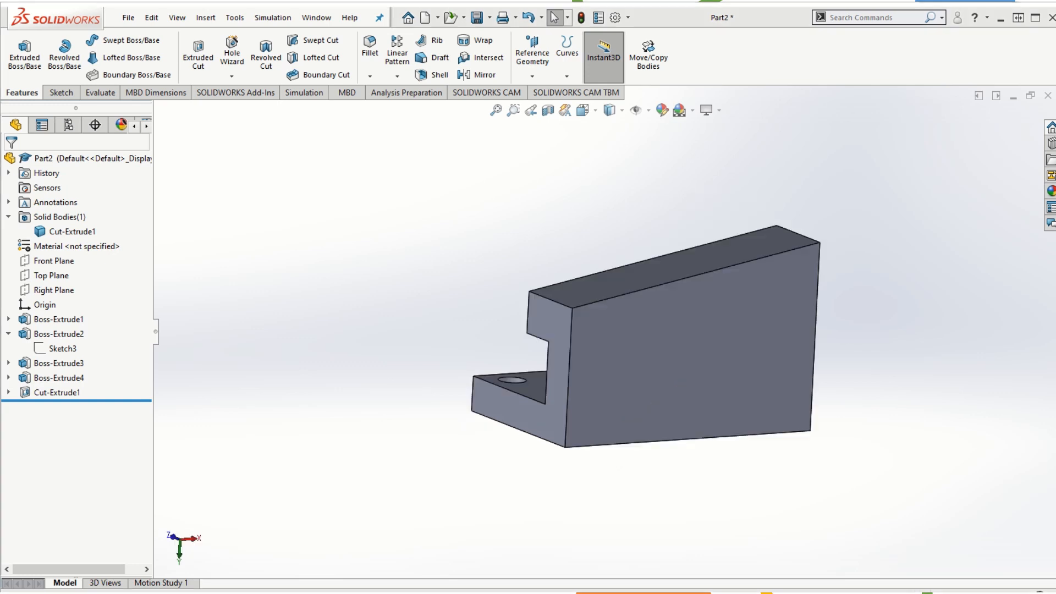
pyautogui.rightClick(59, 334)
pyautogui.click(92, 296)
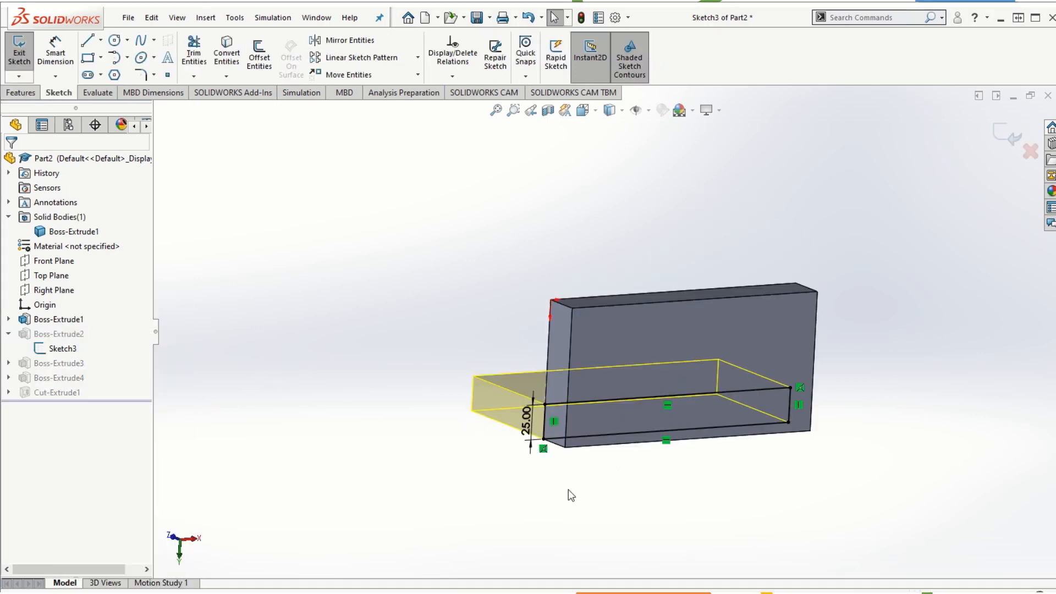
pyautogui.doubleClick(527, 426)
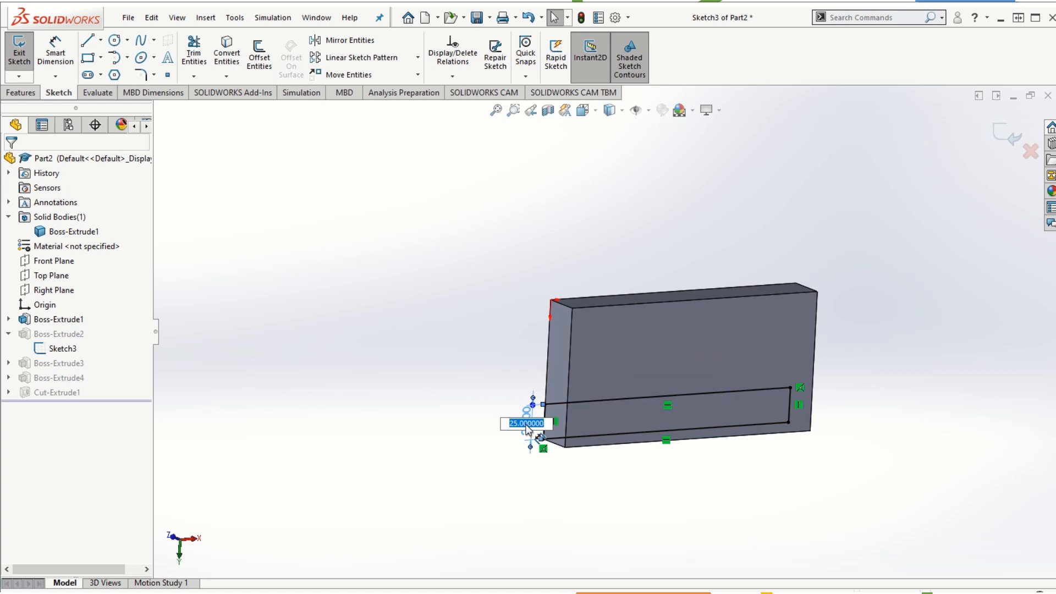
pyautogui.write('35')
pyautogui.press('Return')
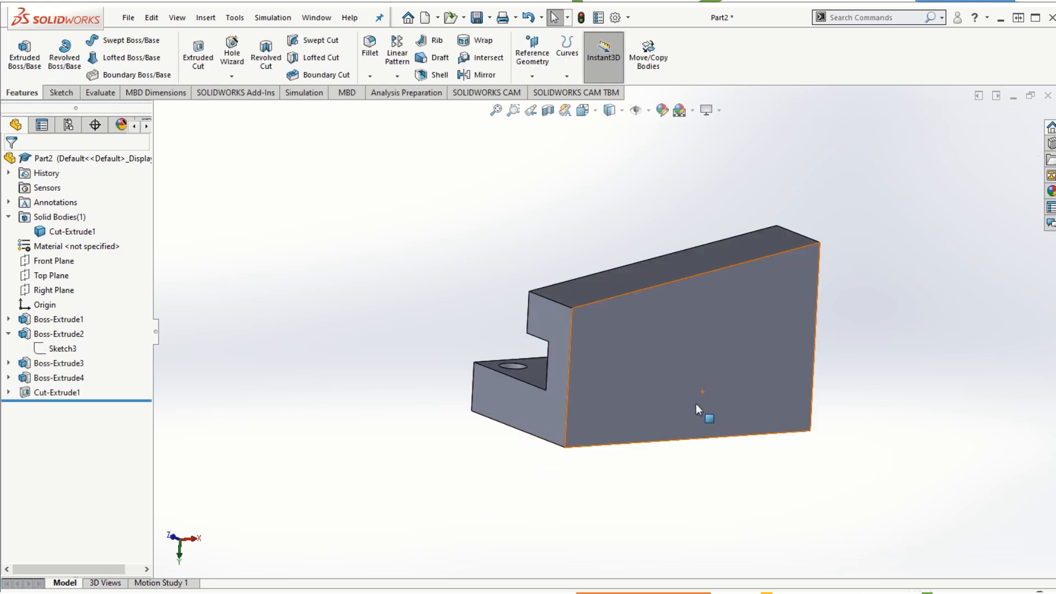
# Inspect how the hole runs through the thickened wall from several angles
pyautogui.moveTo(642, 488)
pyautogui.mouseDown(button='middle')
pyautogui.moveTo(711, 334)
pyautogui.moveTo(642, 361)
pyautogui.moveTo(606, 443)
pyautogui.moveTo(637, 424)
pyautogui.moveTo(567, 418)
pyautogui.mouseUp(button='middle')
pyautogui.scroll(-3, 543, 410)
pyautogui.scroll(-3, 571, 363)
pyautogui.moveTo(571, 363); pyautogui.dragTo(578, 388, button='middle')
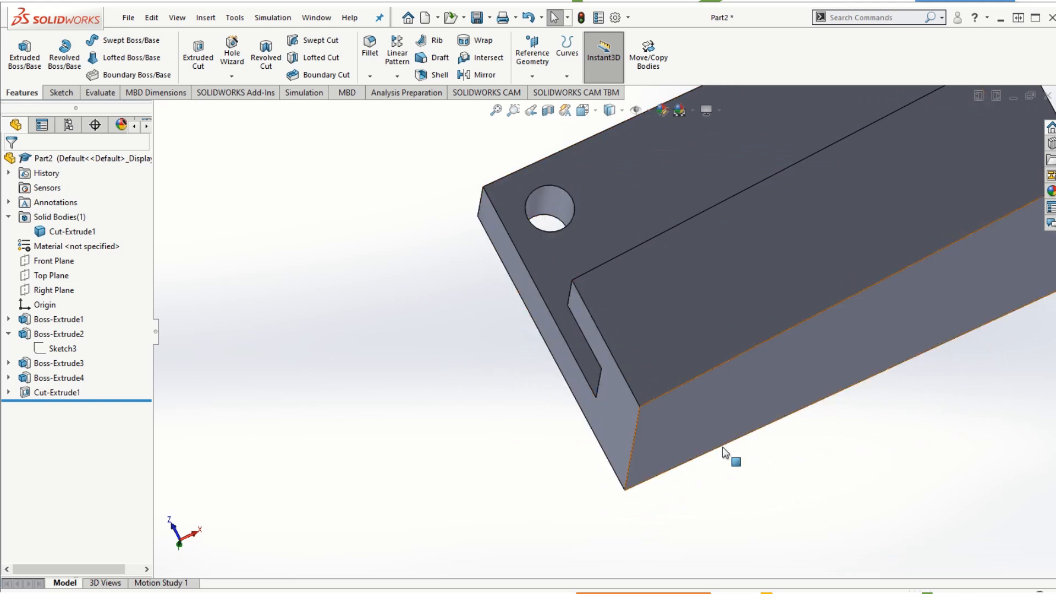
pyautogui.moveTo(722, 448); pyautogui.dragTo(859, 335, button='middle')
pyautogui.scroll(-1, 765, 135)
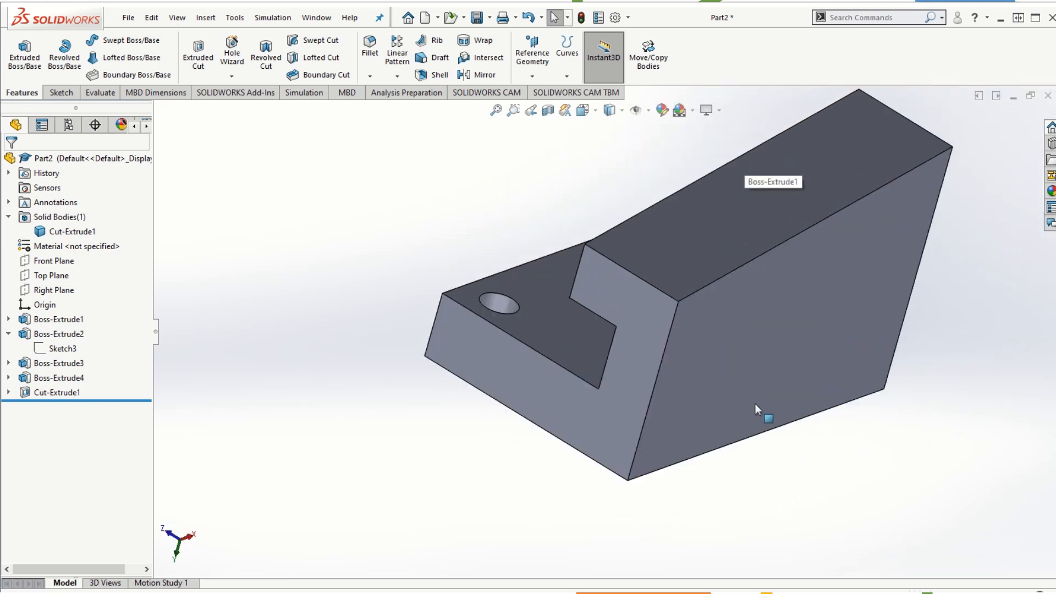